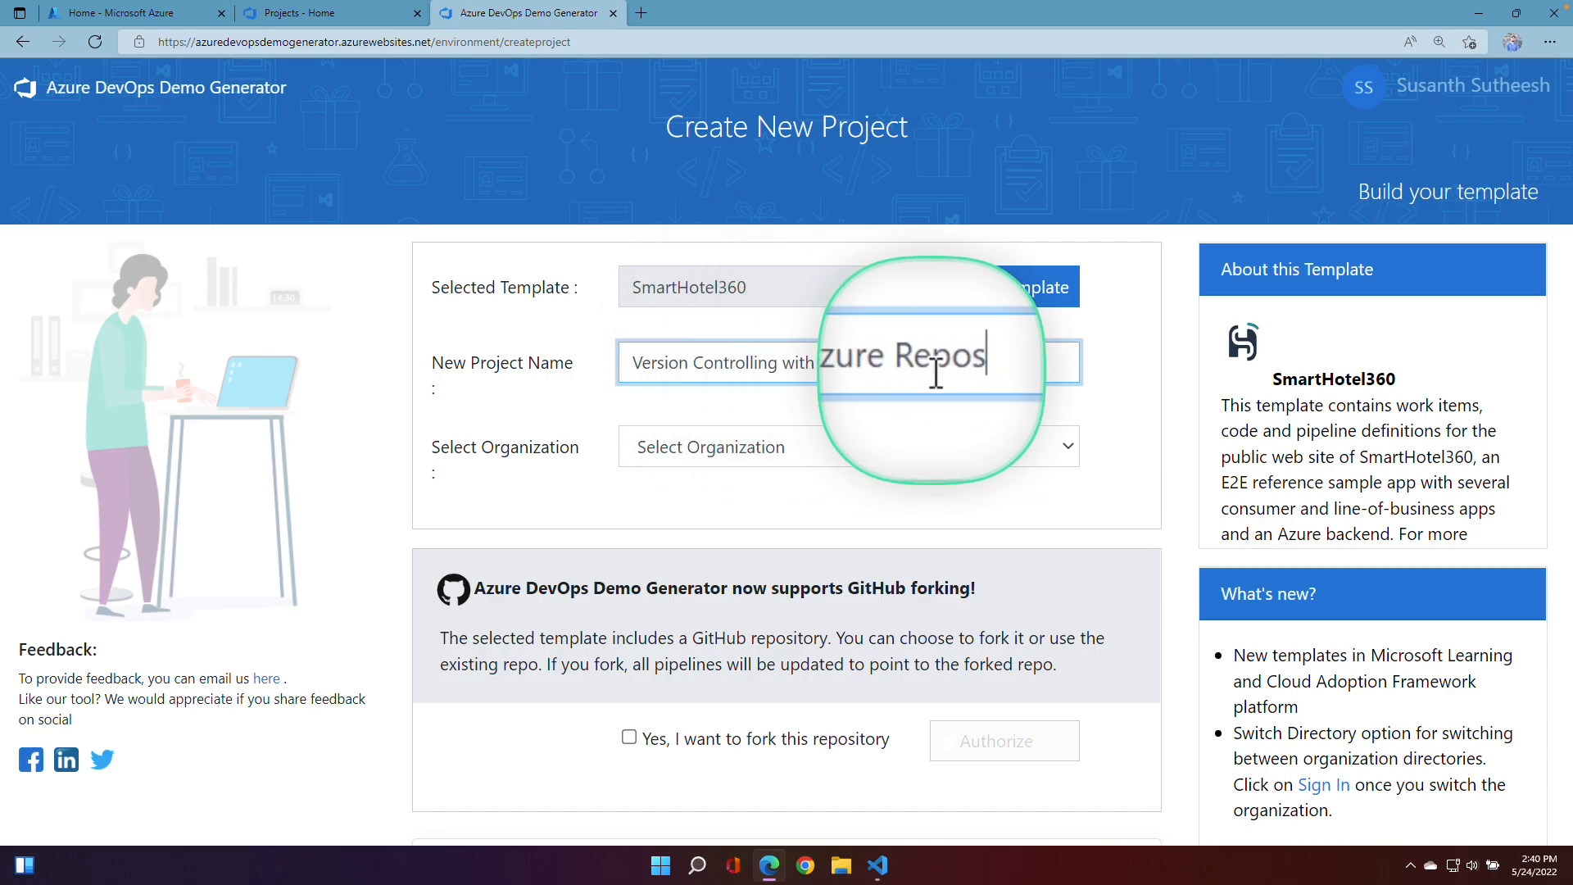
- Select AGTCDevOps as the organization for the new project "Version Controlling with Git in Azure Repos"
click(659, 364)
drag(659, 364, 951, 361)
click(969, 364)
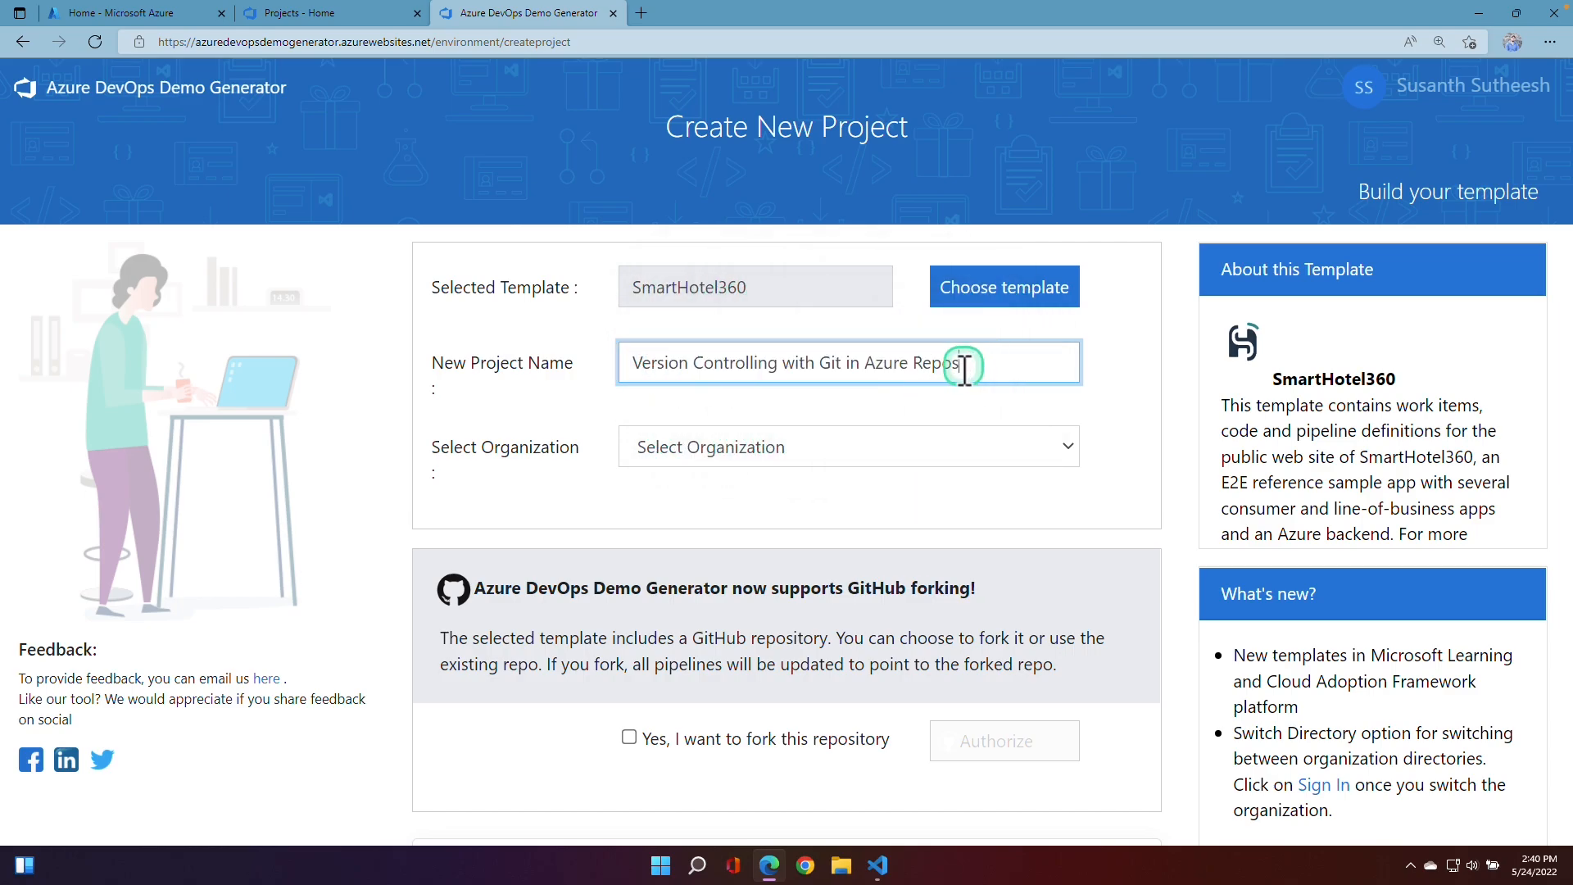
click(834, 447)
click(777, 505)
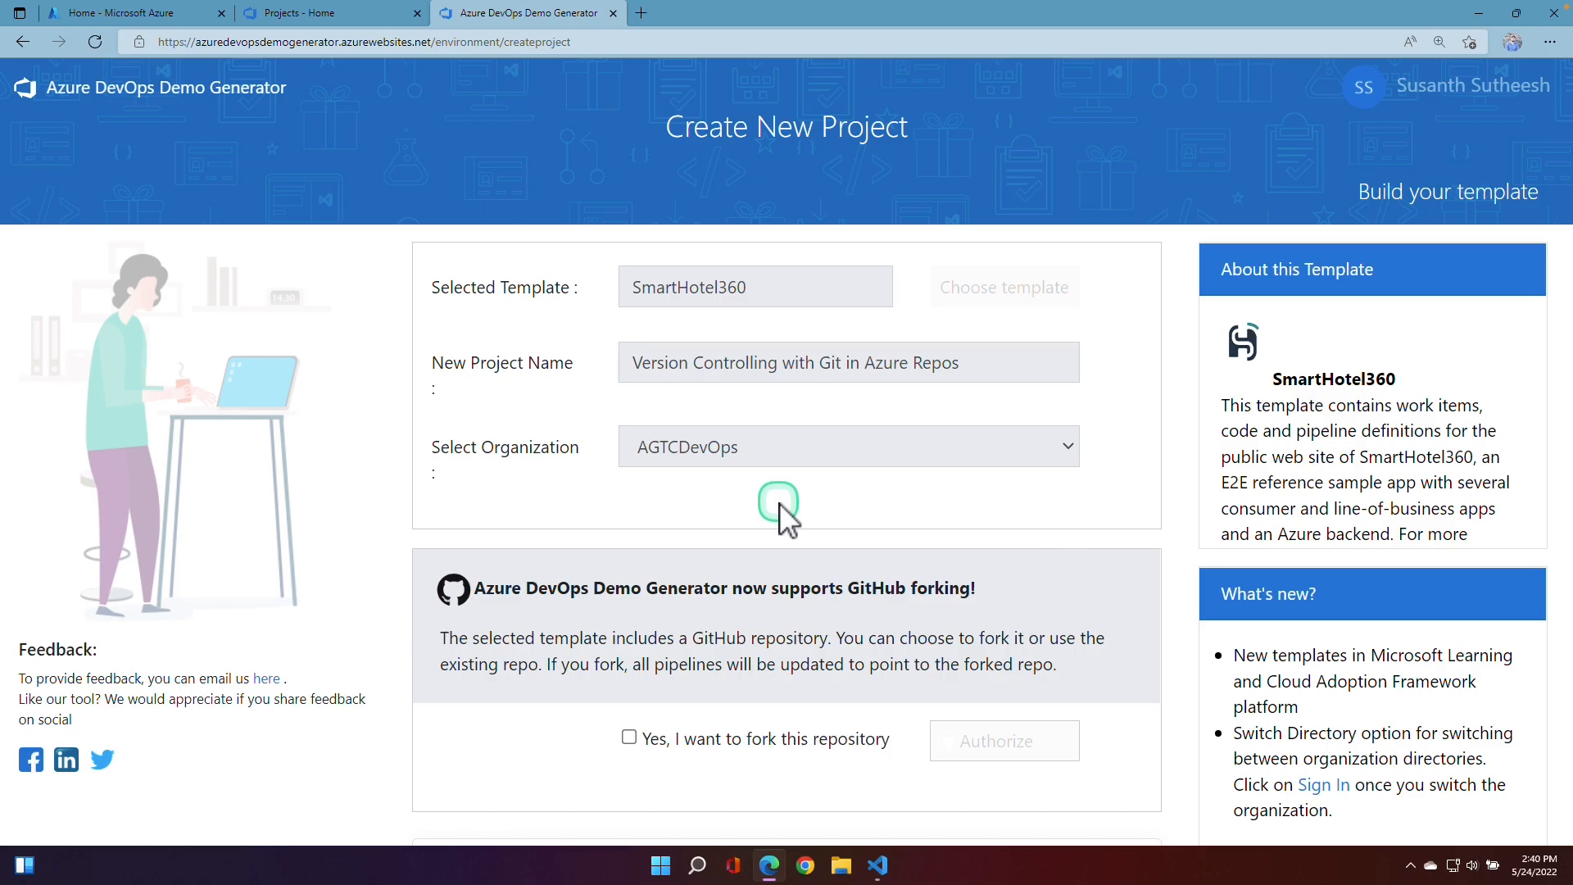
- Change the project template to PartsUnlimited and create the project
click(971, 287)
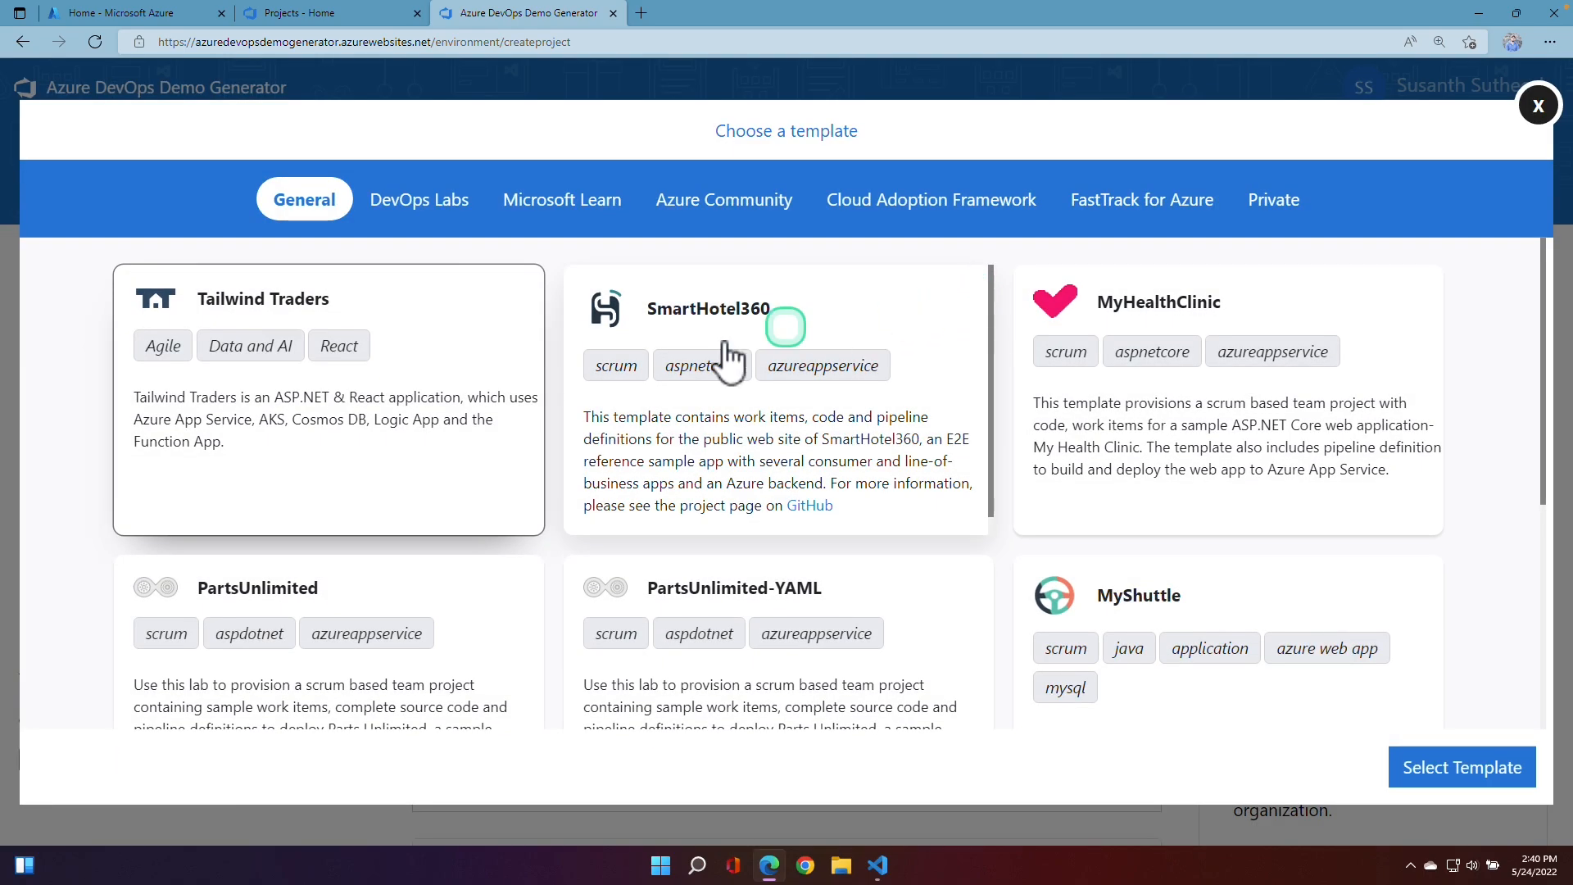
click(336, 618)
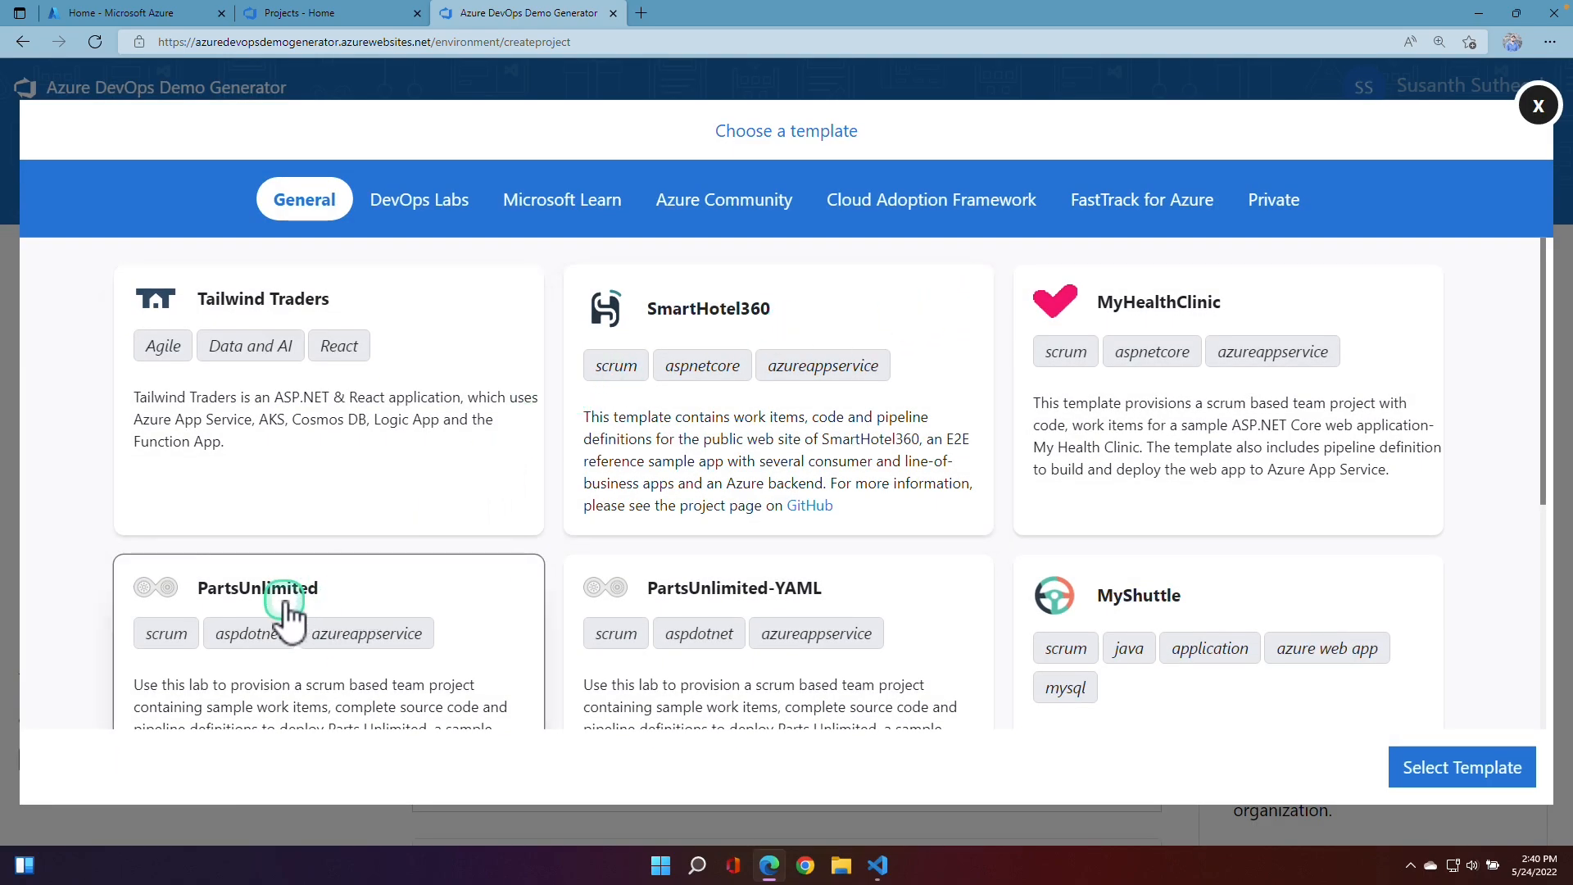
scroll(263, 667, down, 2)
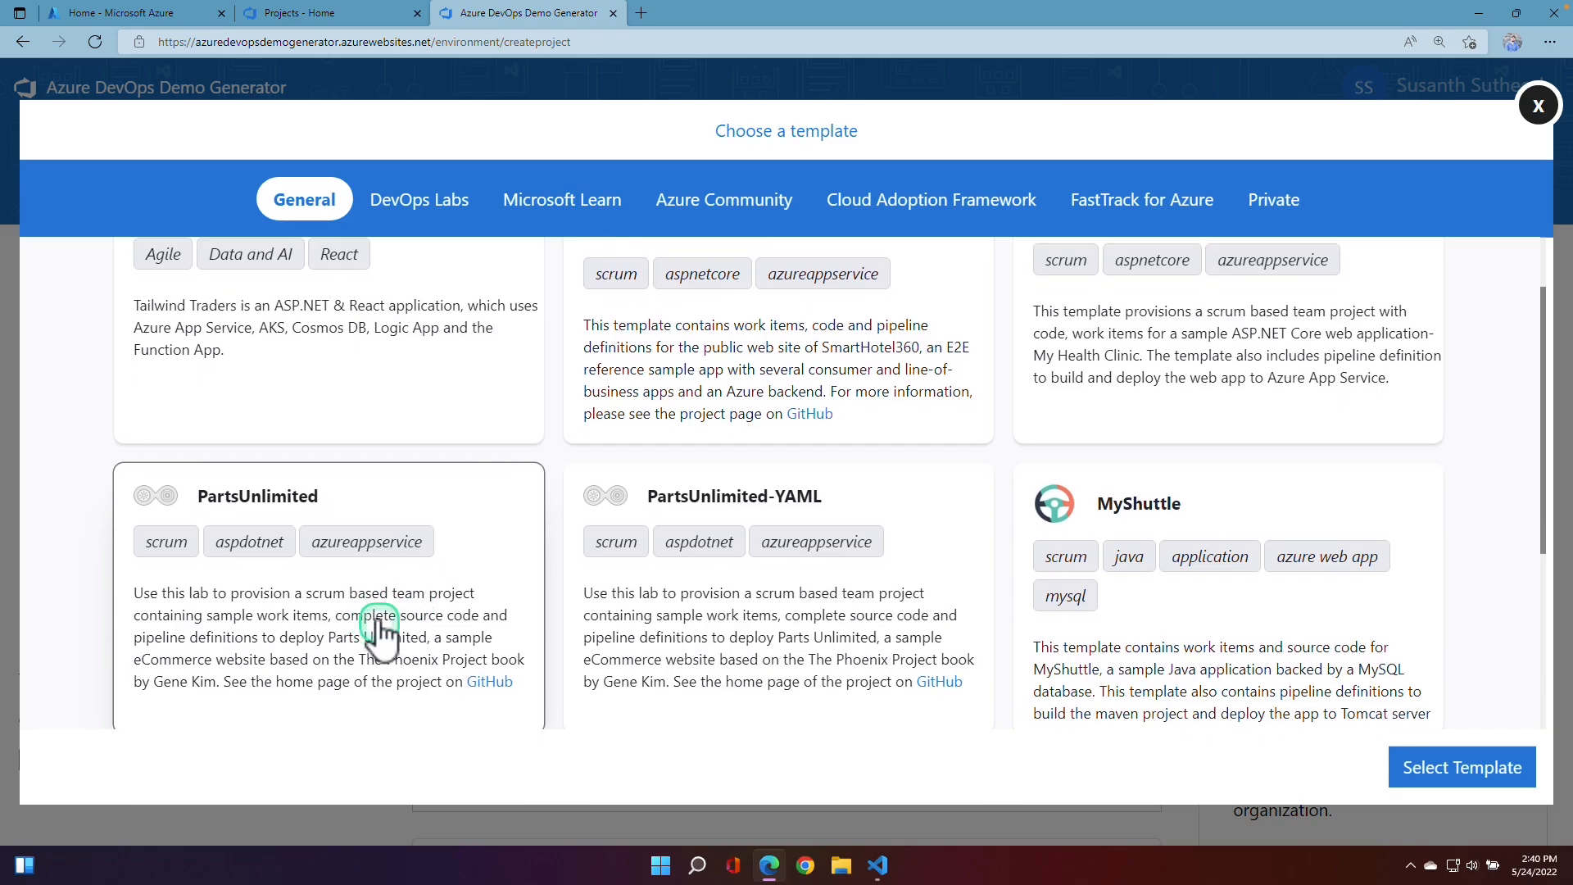
click(1466, 774)
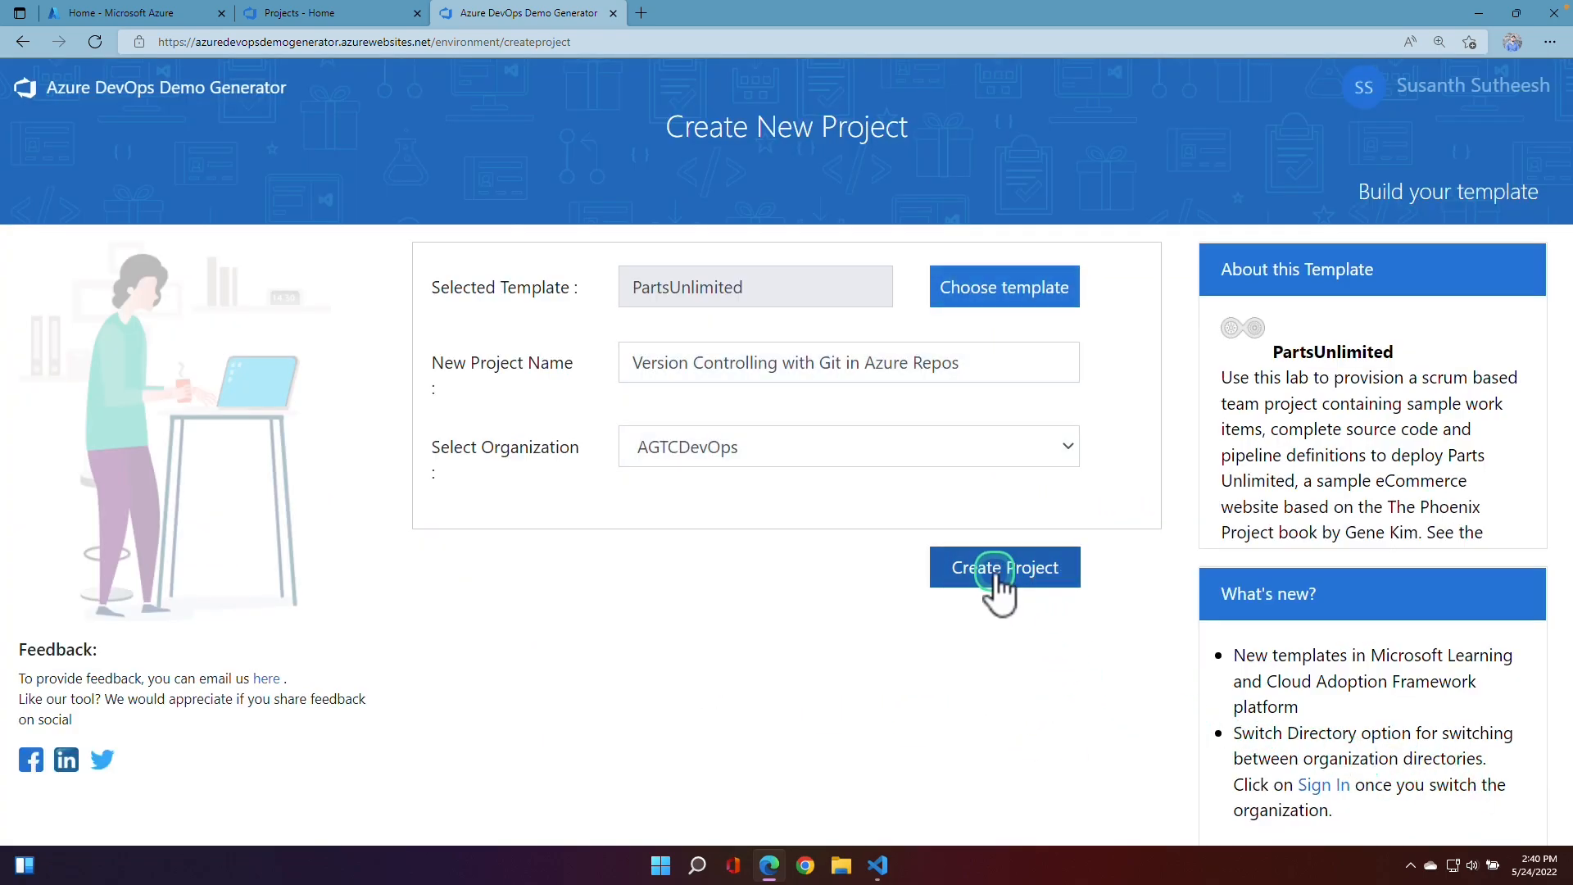
click(997, 581)
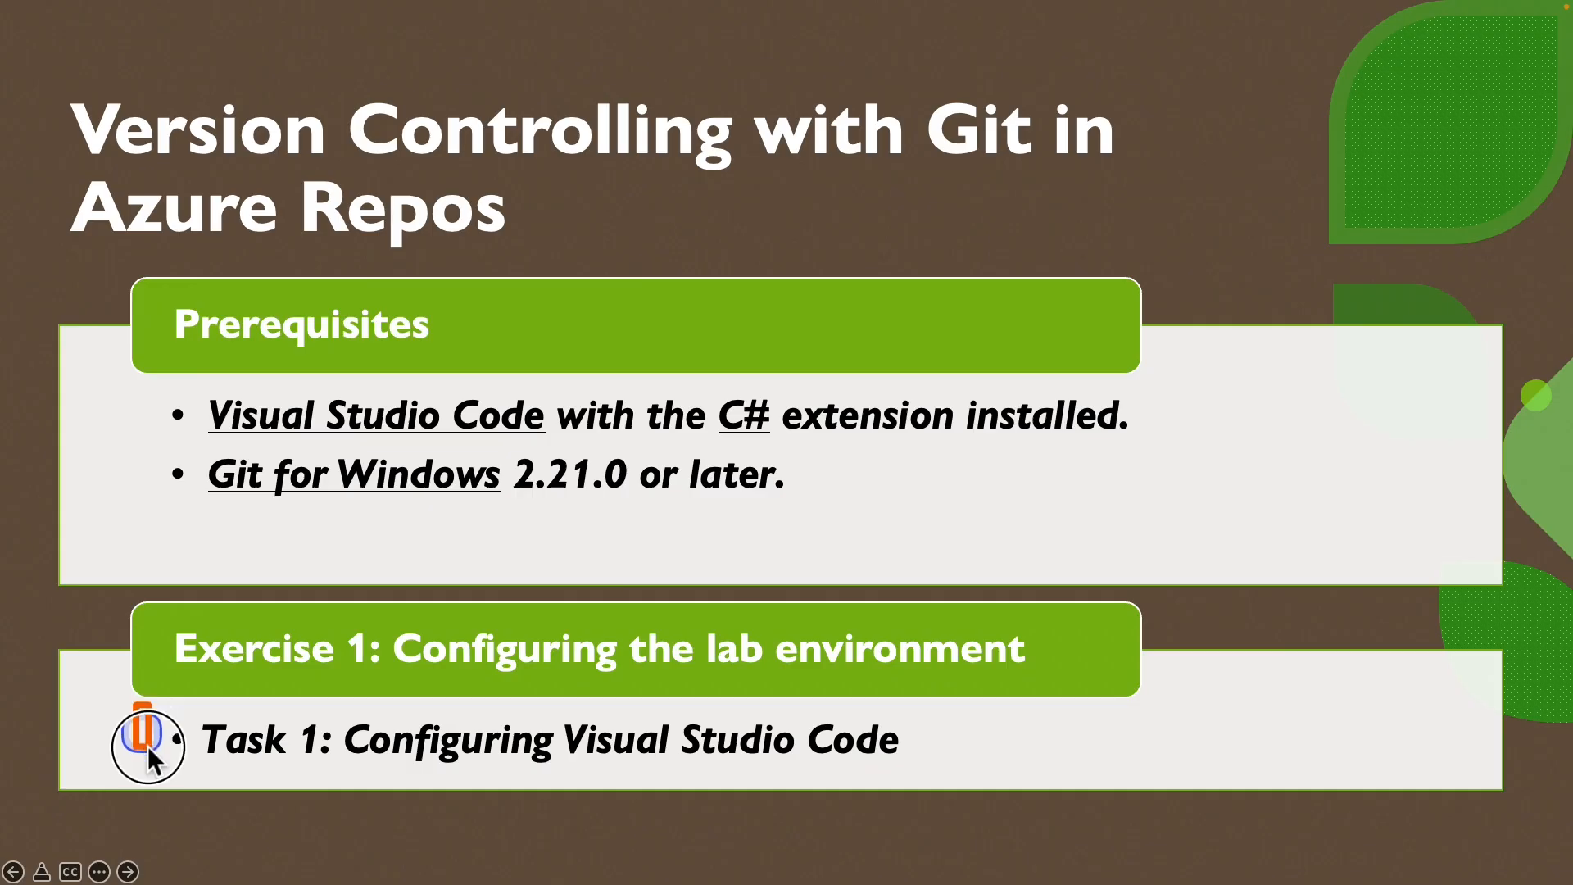
drag(134, 703, 952, 779)
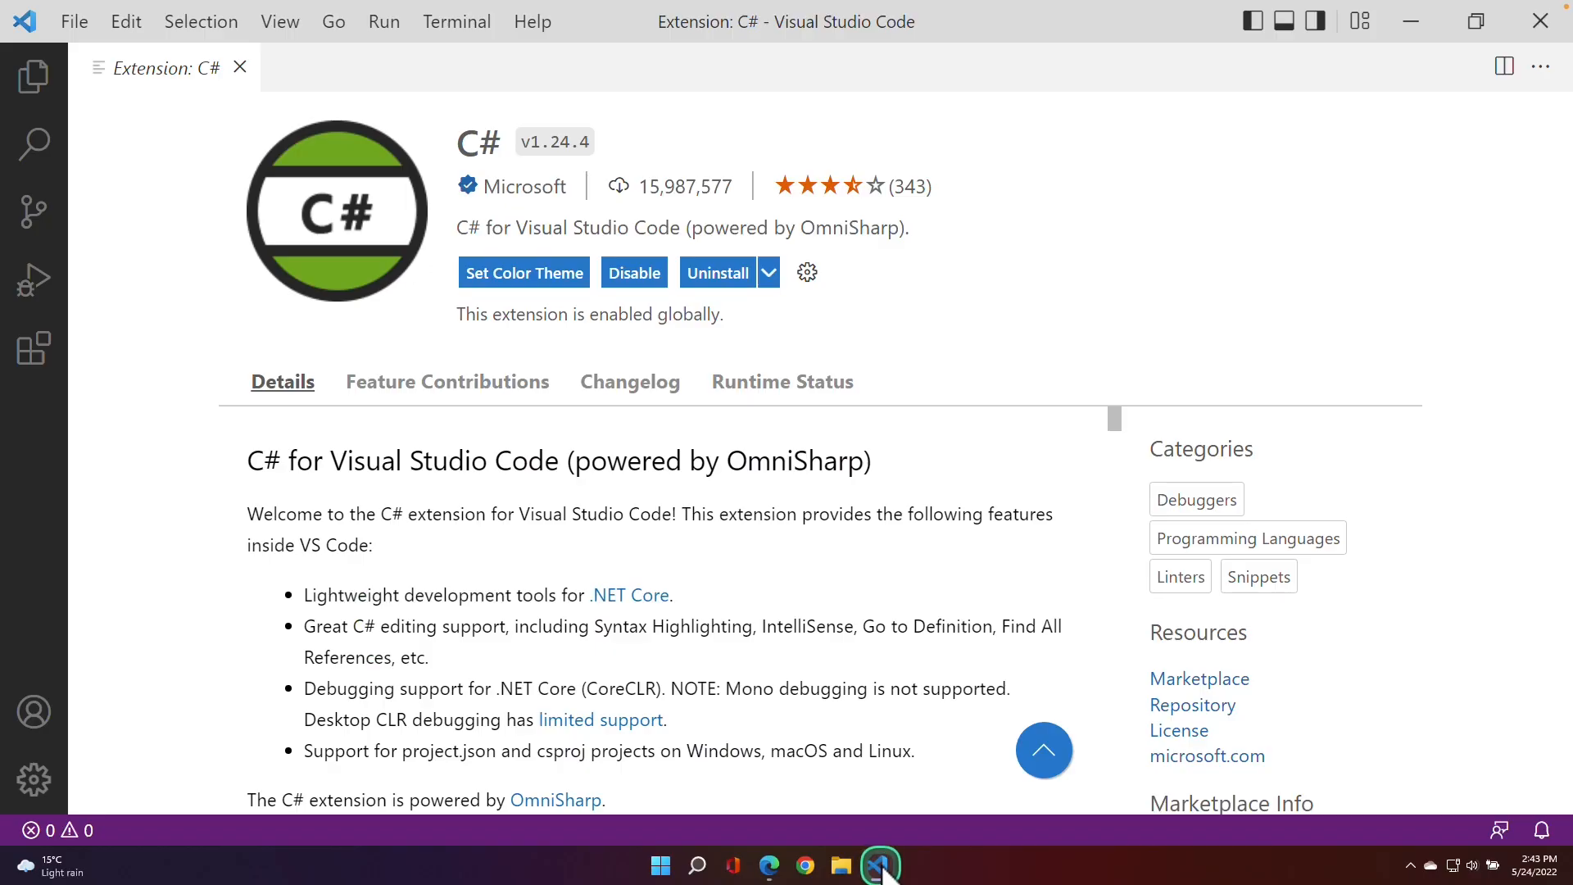
- In Visual Studio Code, open a new terminal and run "git config --global credential.helper wincred"
click(832, 658)
click(37, 76)
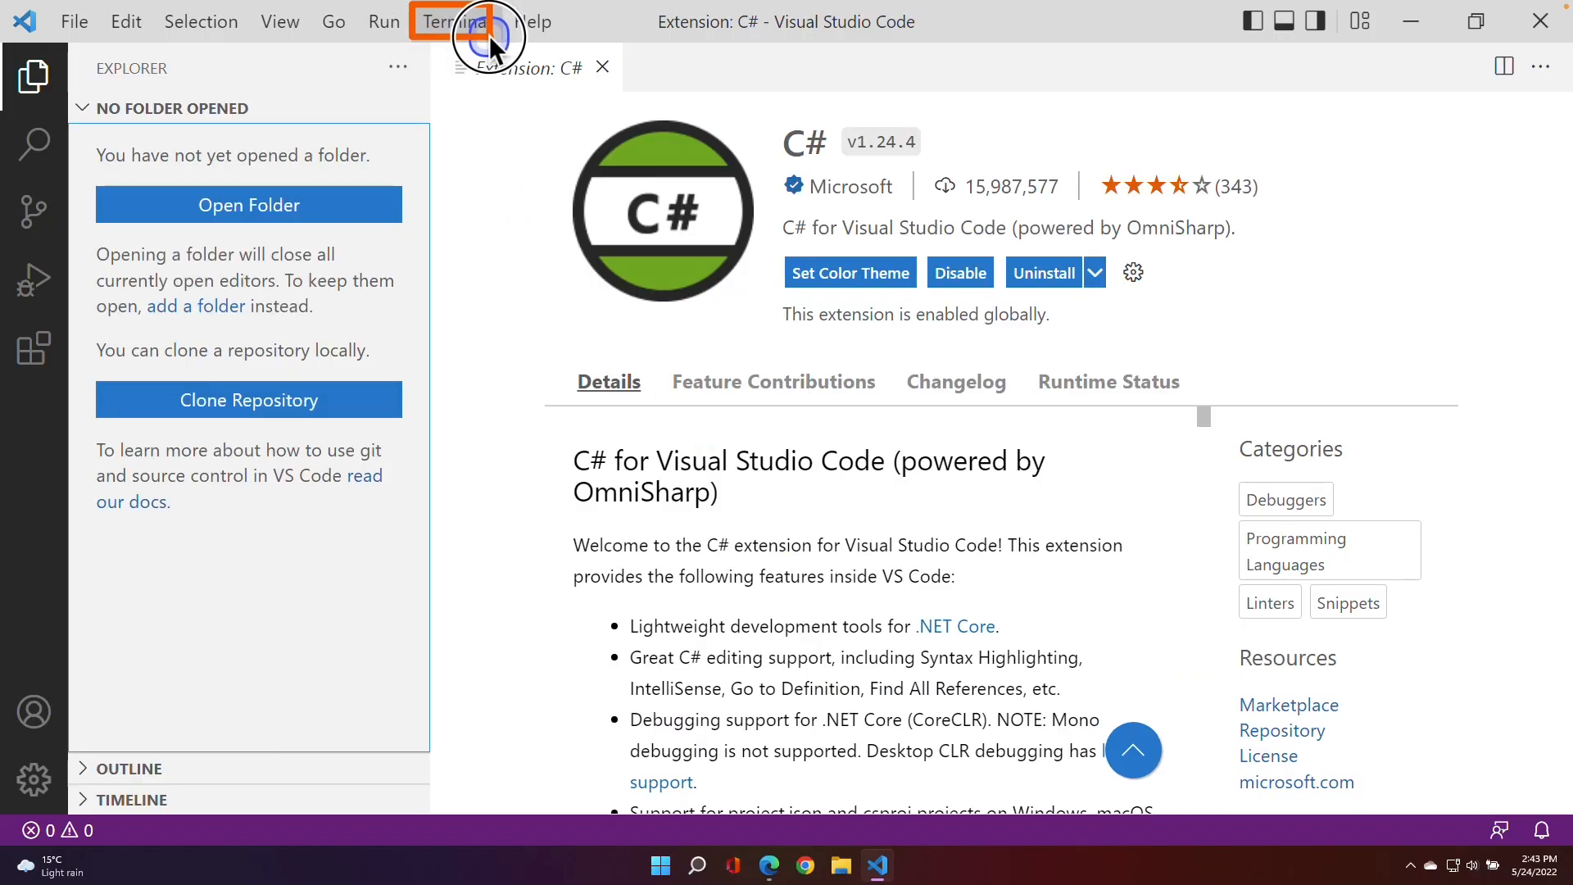
click(489, 37)
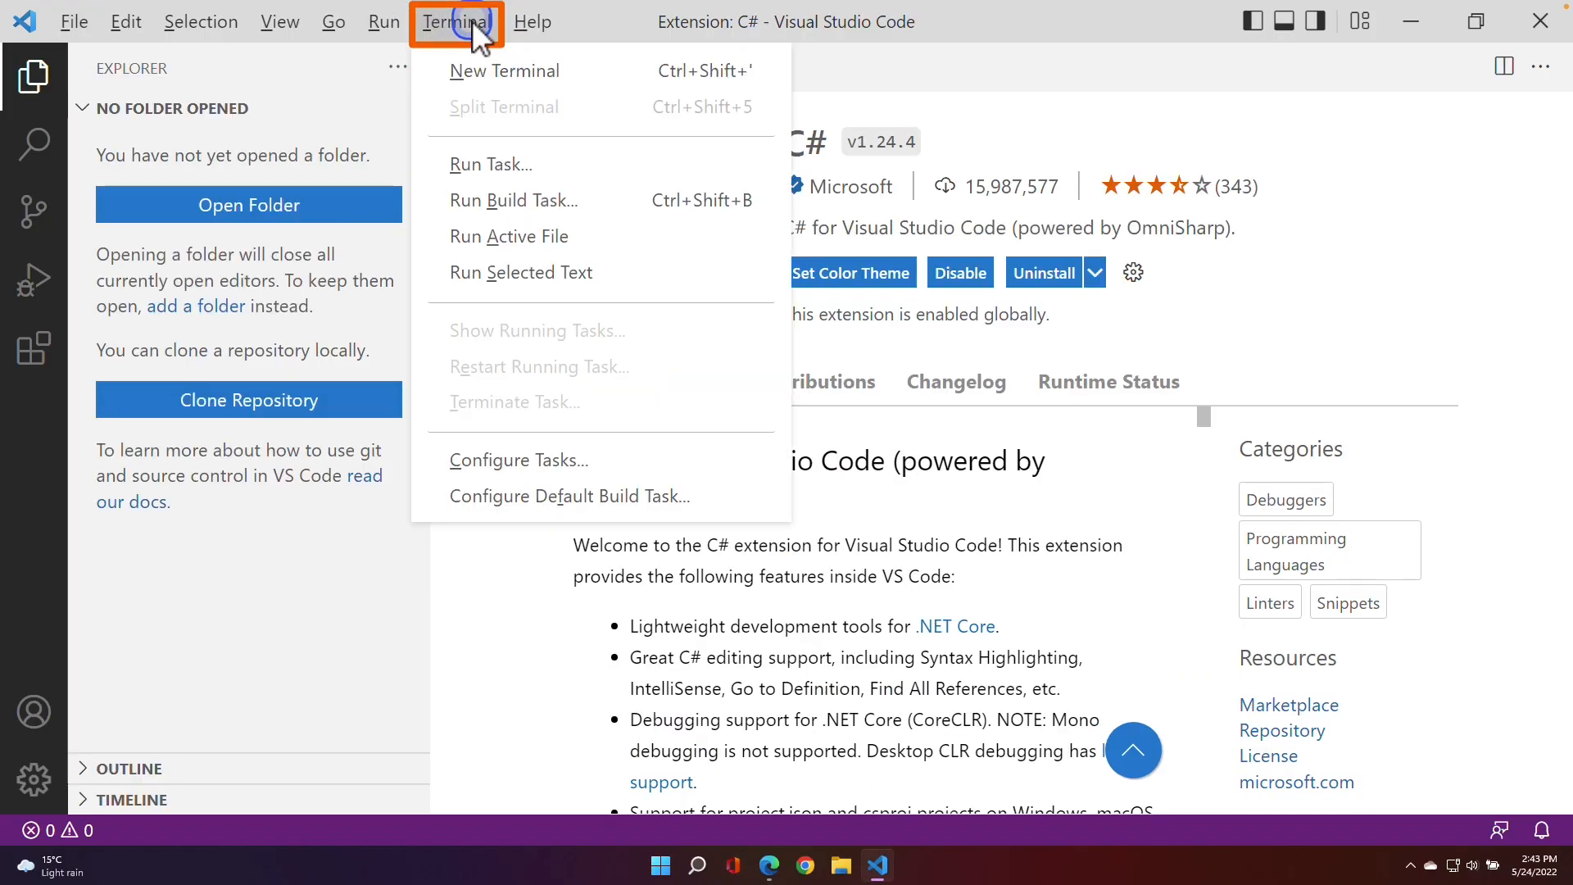
click(503, 74)
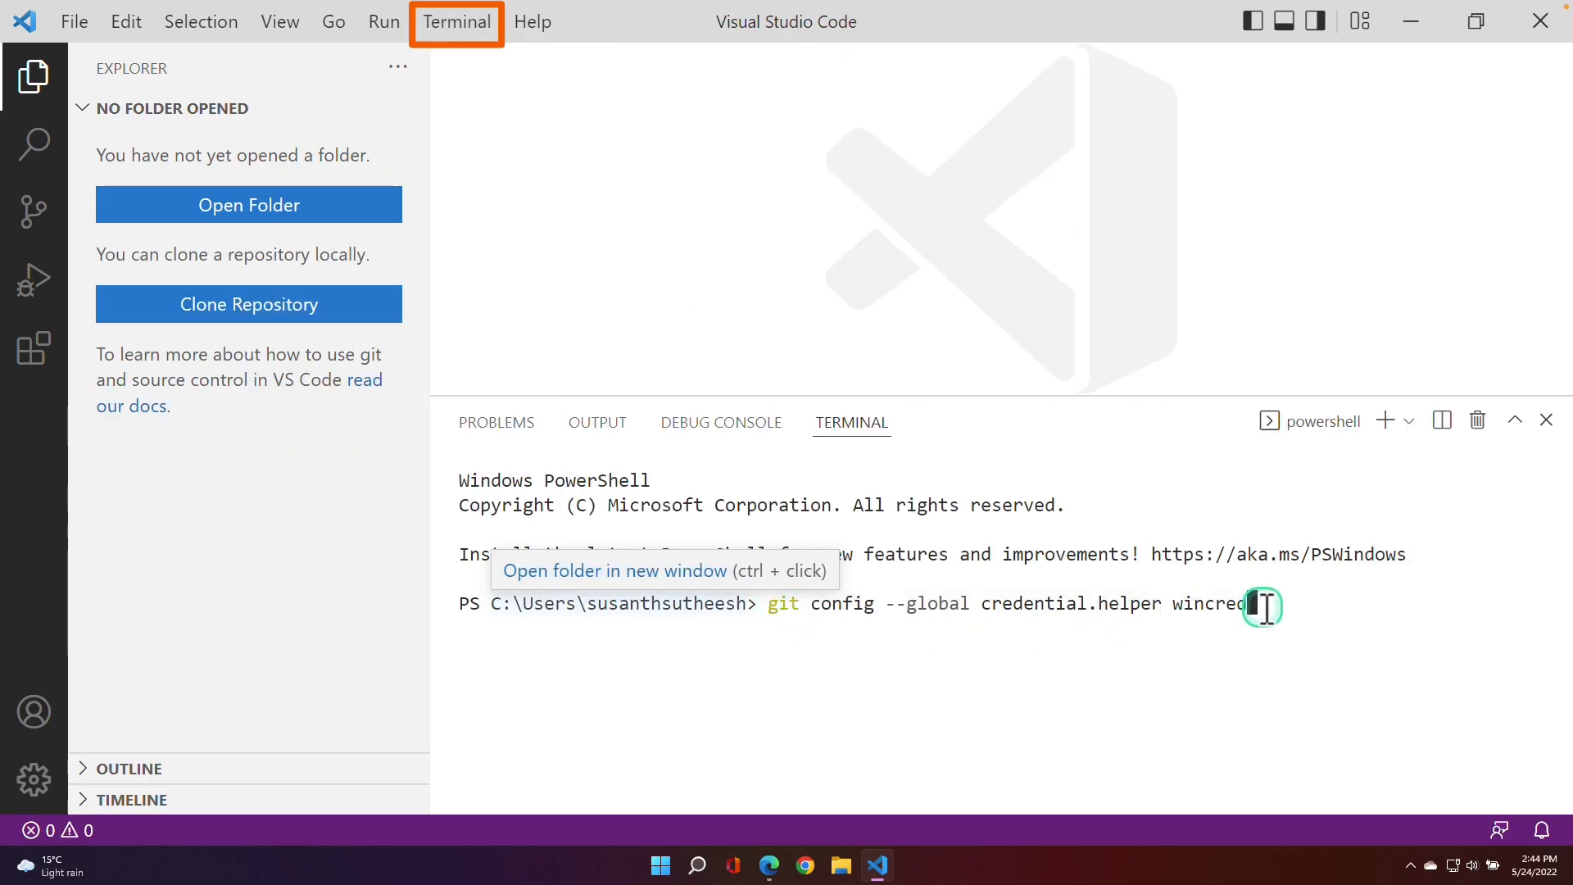
key(Return)
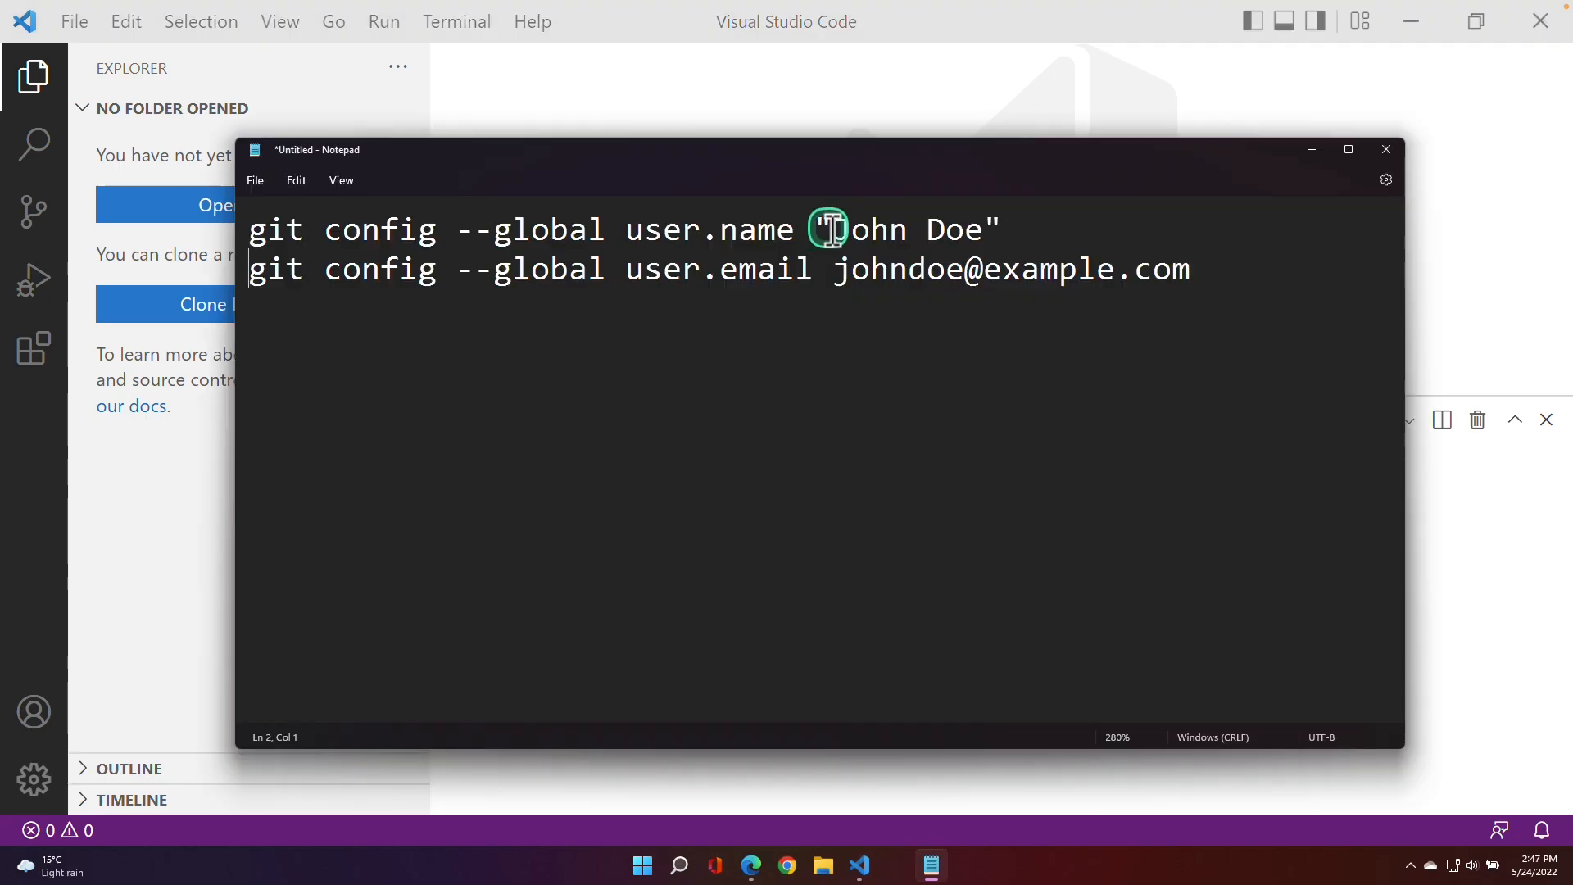
- Copy the global Git user.name and user.email commands from Notepad and run both in the Visual Studio Code terminal
right_click(419, 260)
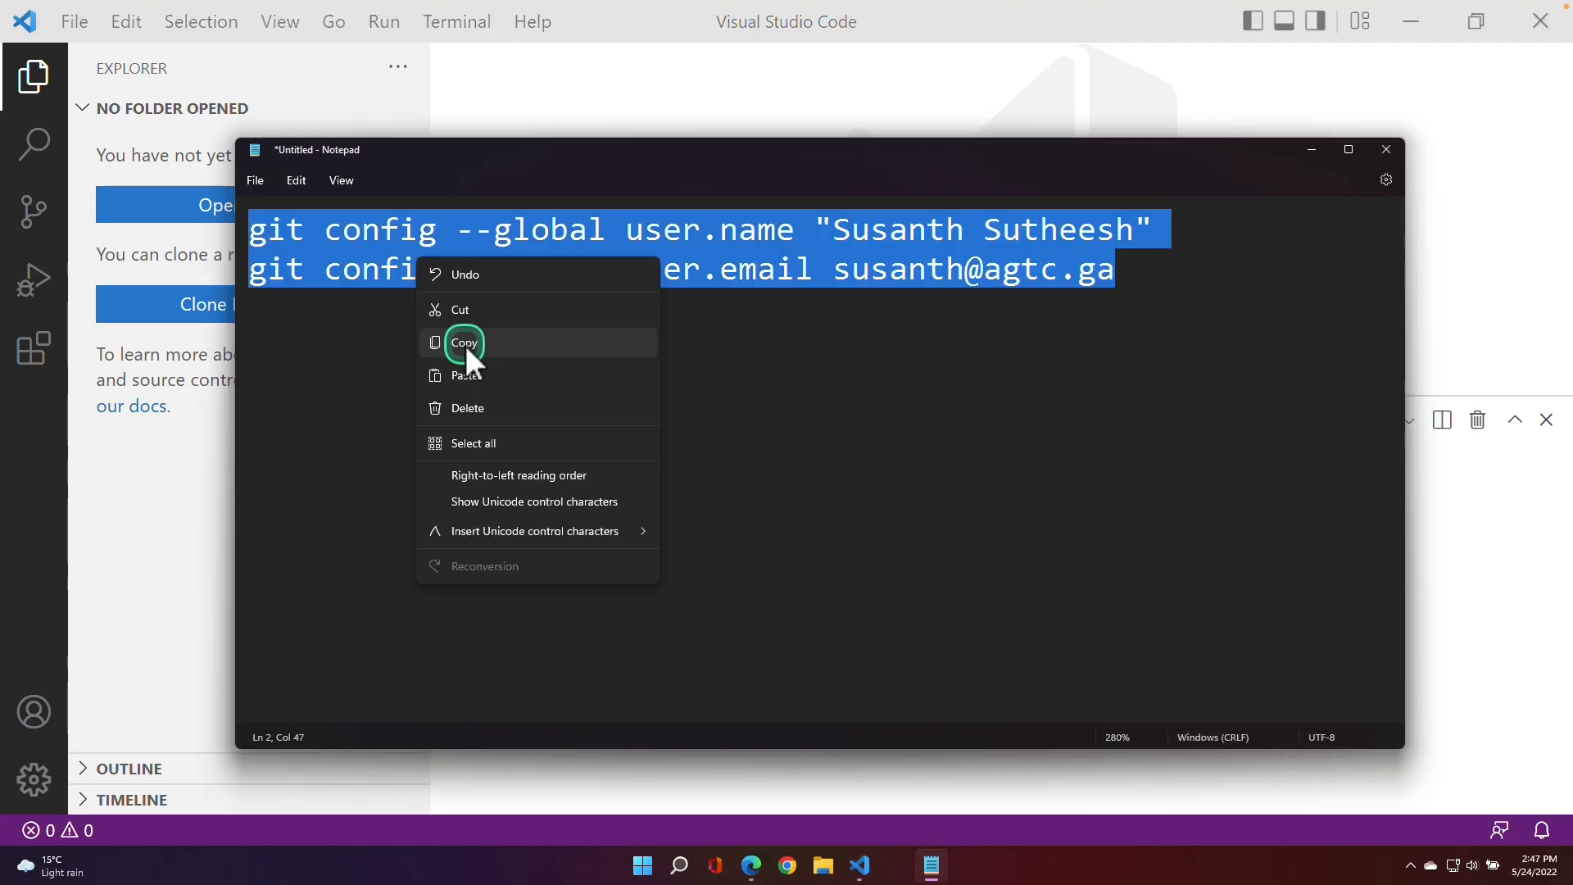
click(467, 344)
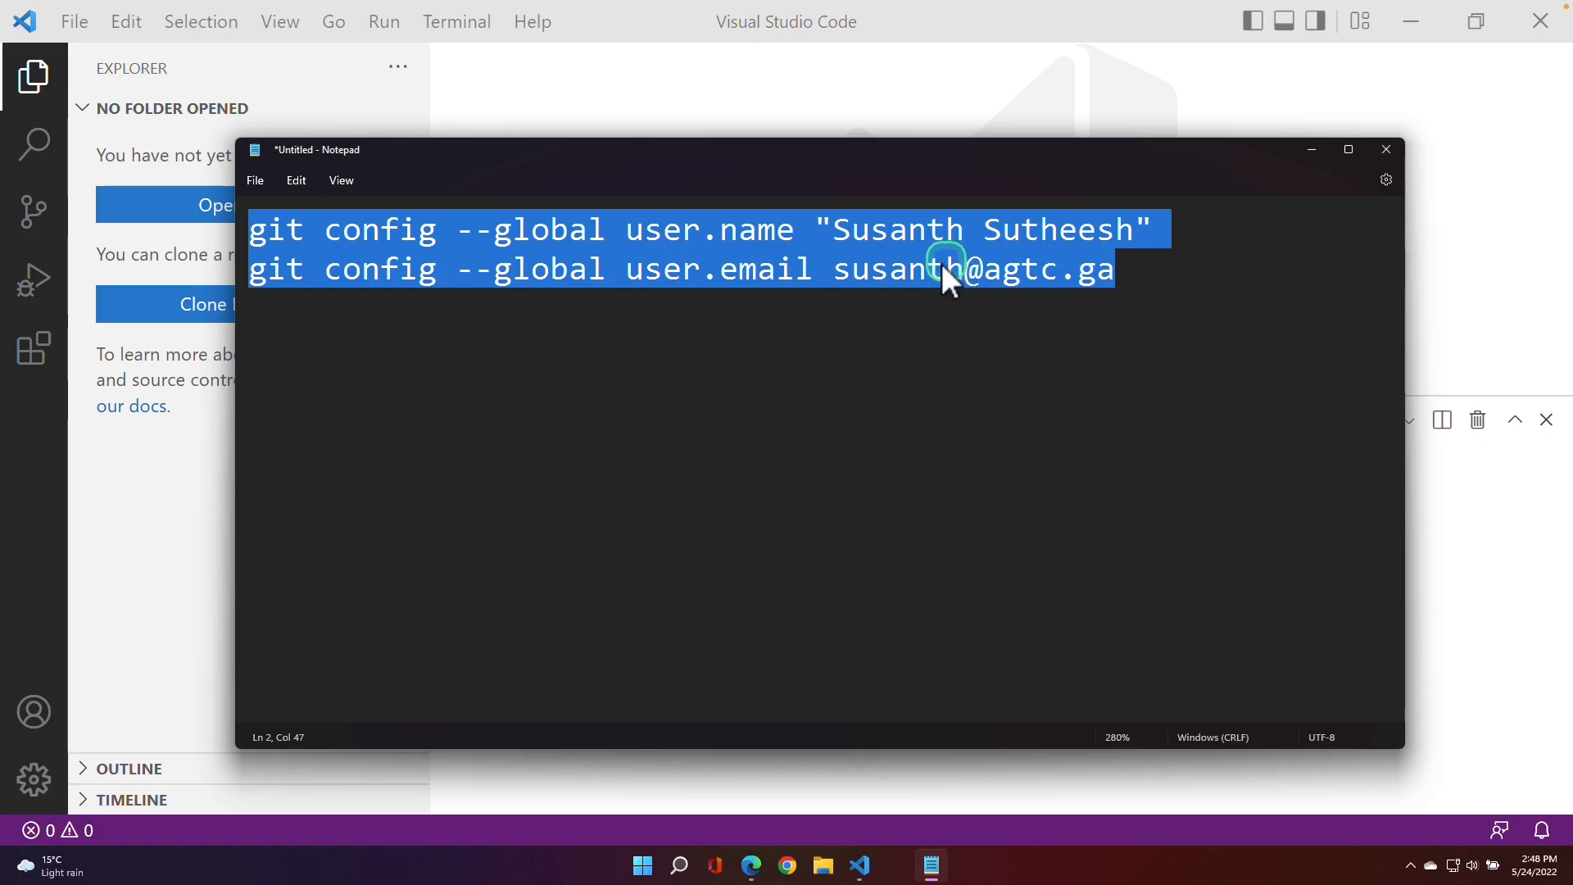
click(1314, 150)
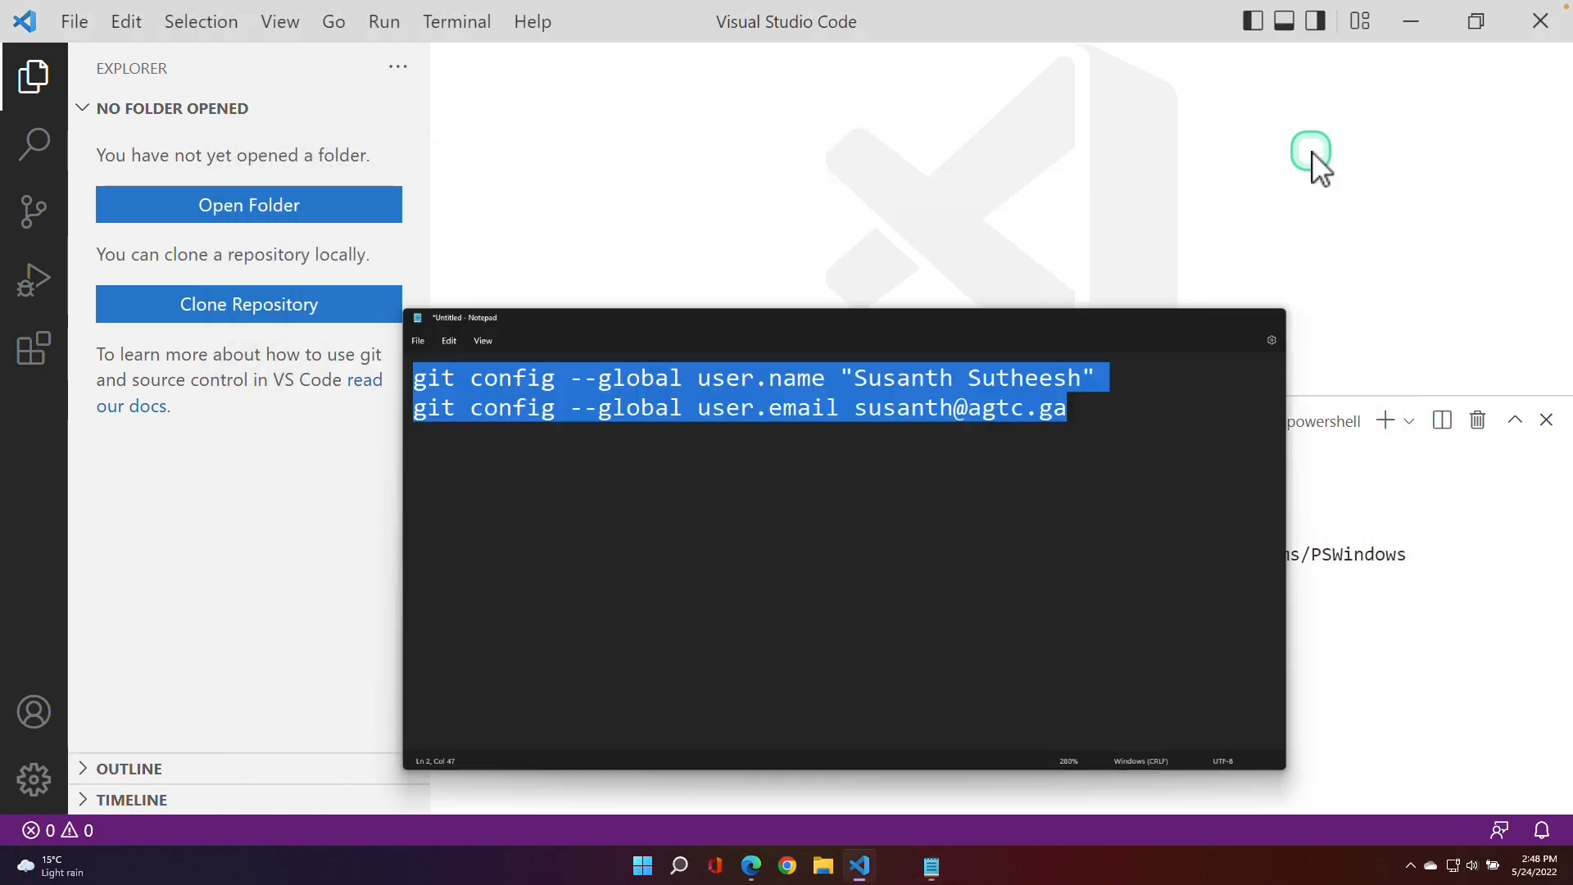
key(ctrl+v)
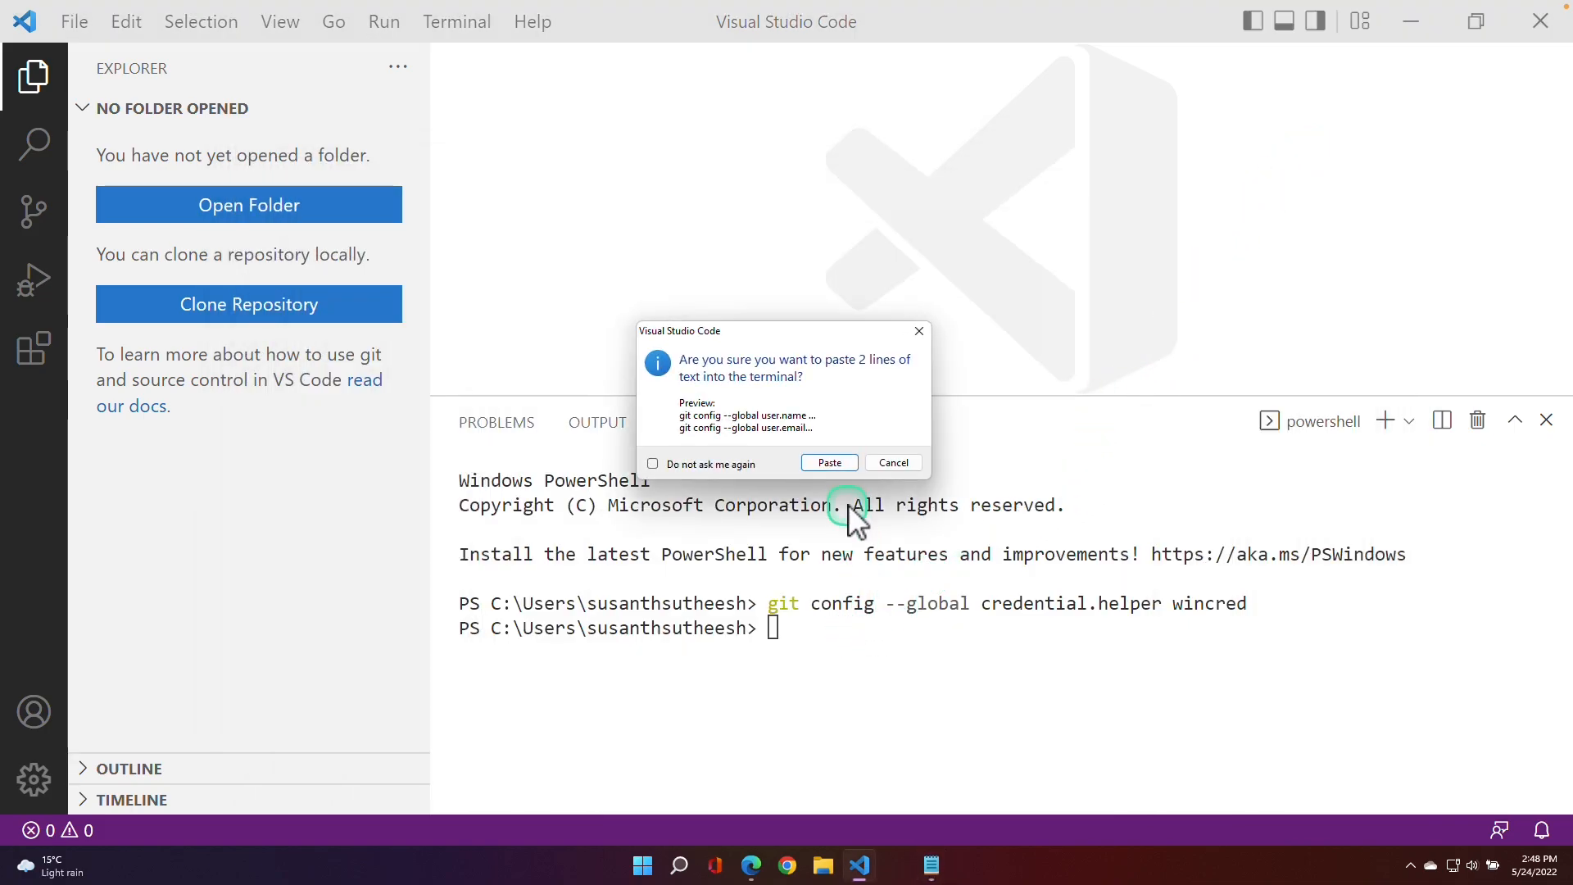
click(835, 464)
key(Return)
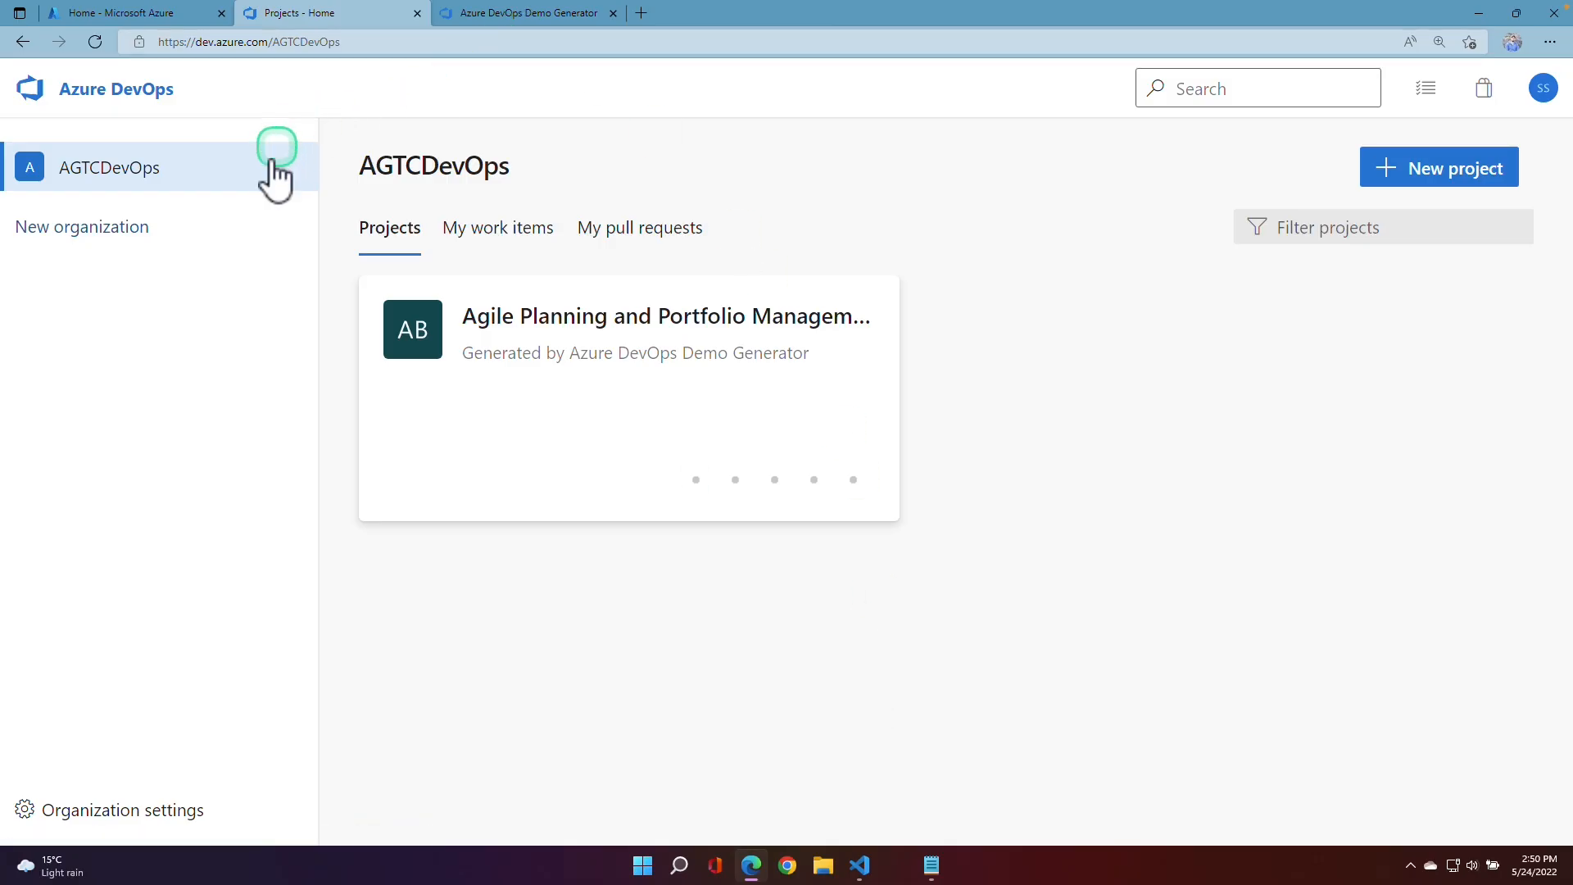
- In the AGTCDevOps organization in Azure DevOps, open the "Version Controlling with Git in Azure Repos" project and go to its repository files
click(140, 180)
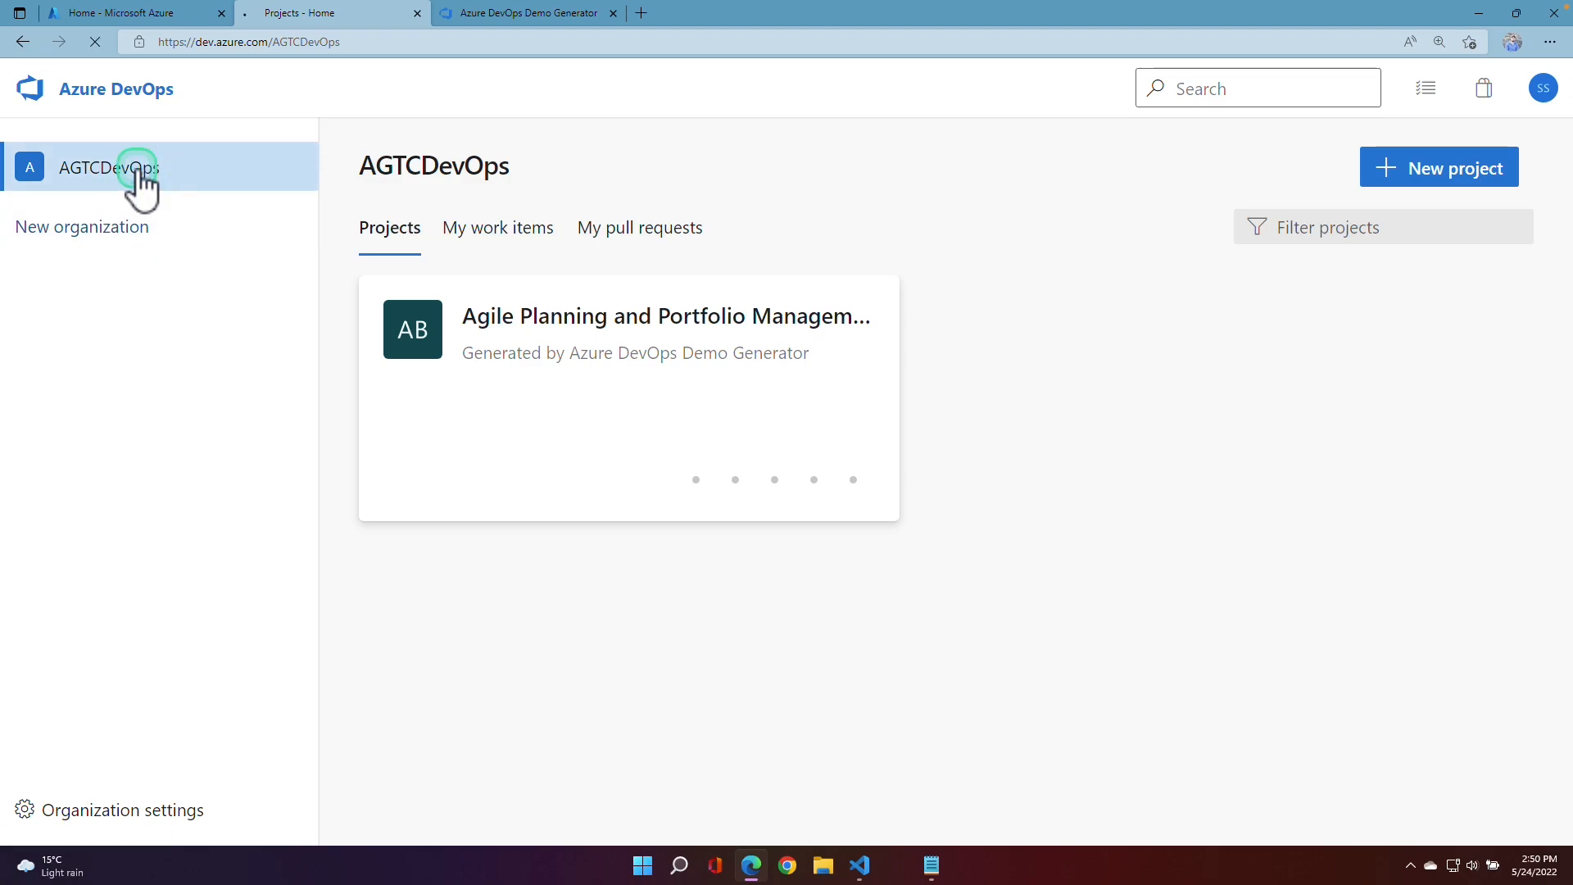
drag(354, 650, 1020, 770)
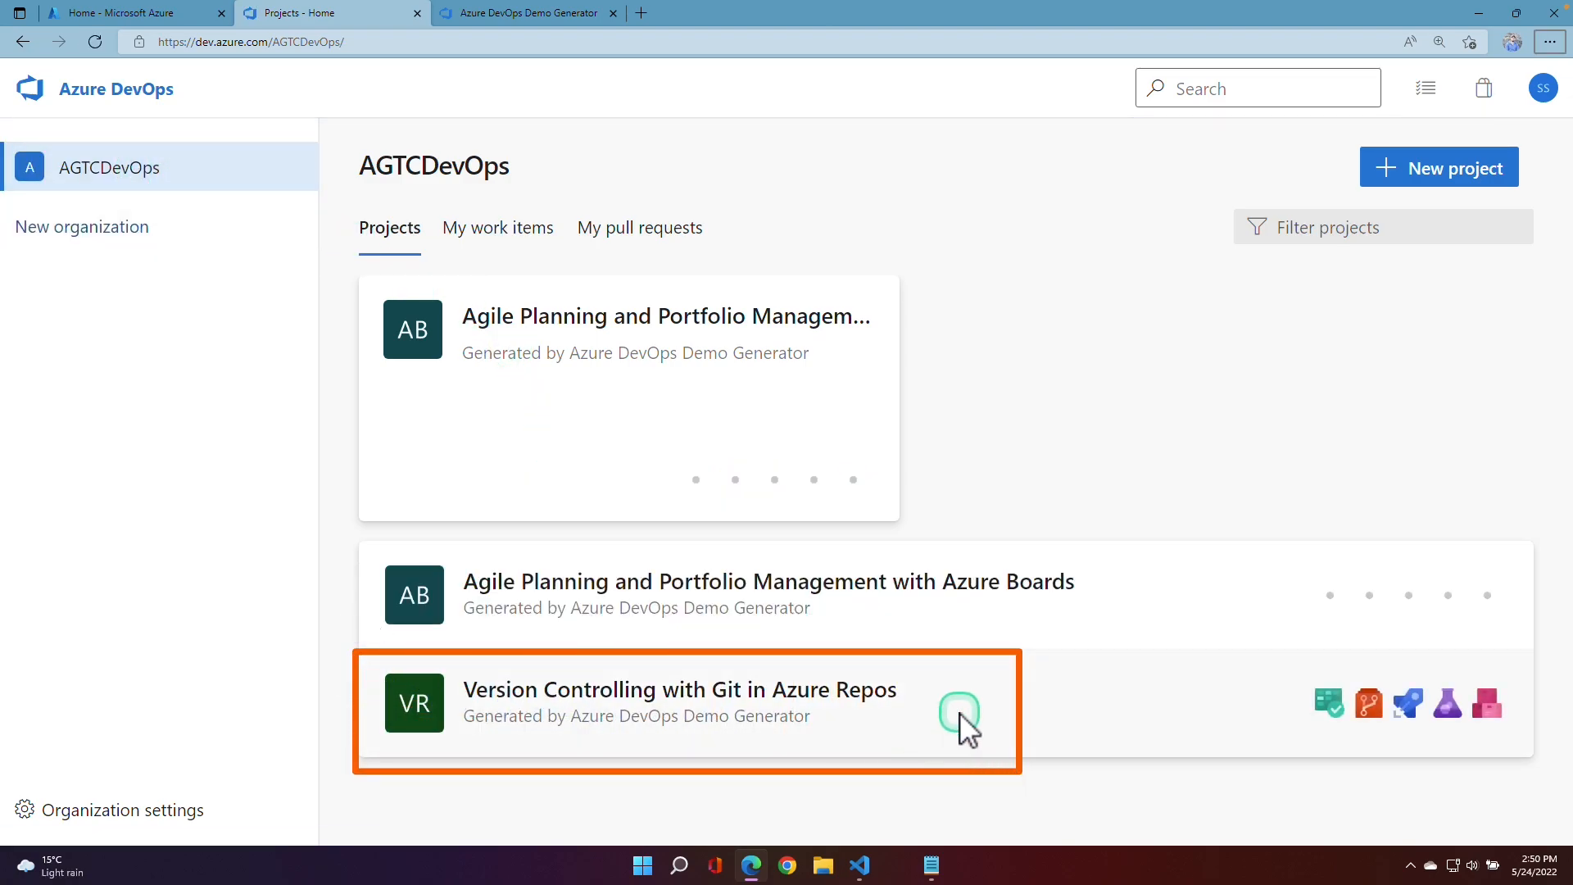
click(827, 717)
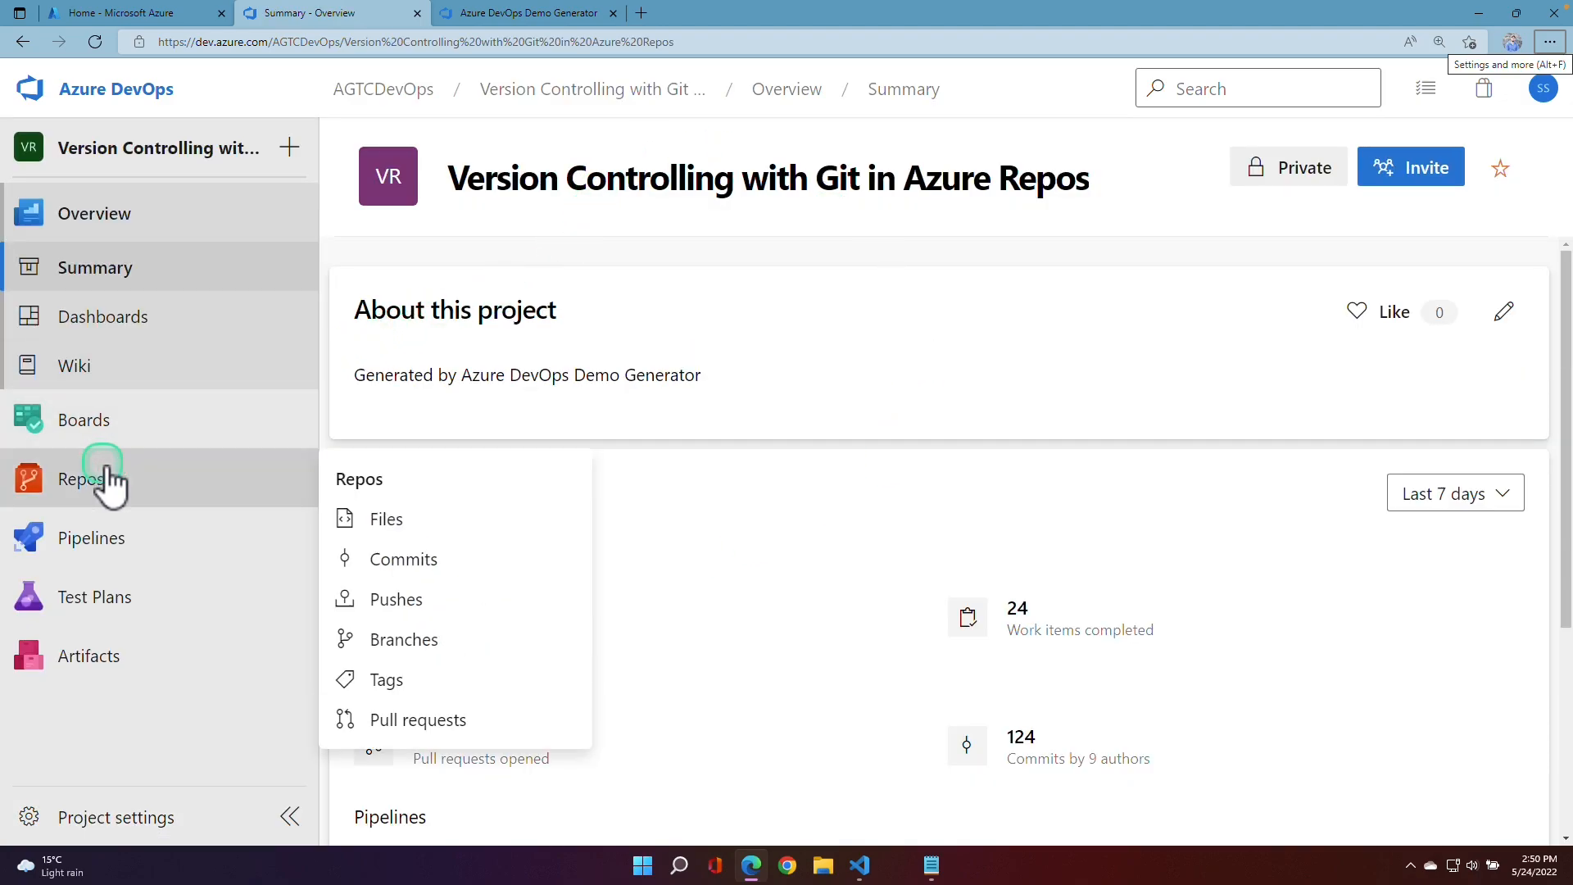
click(80, 481)
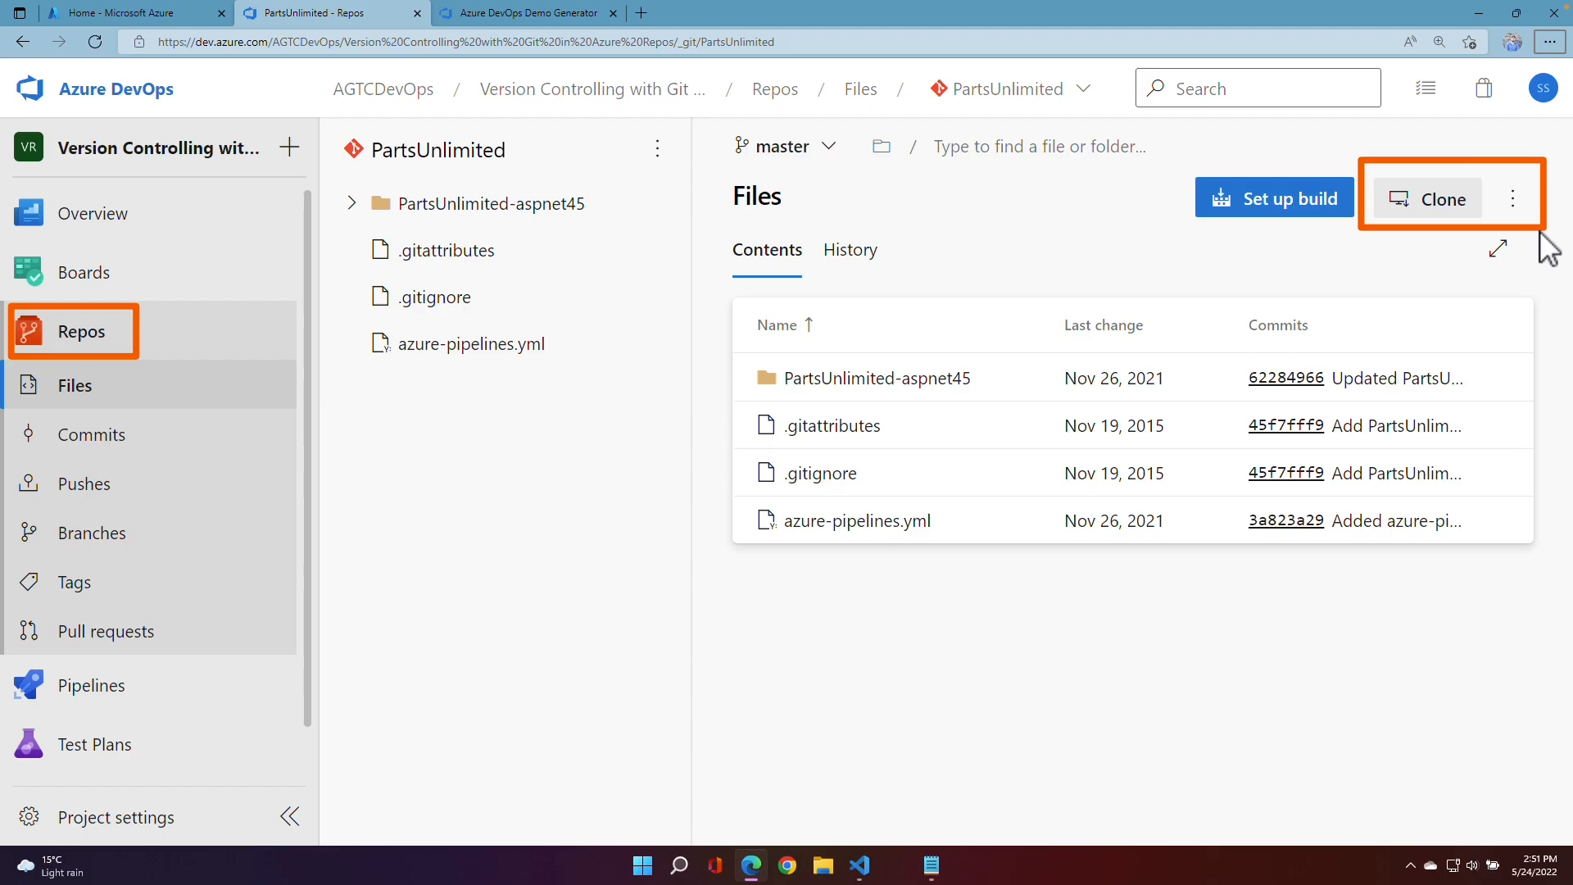
- Open the clone options for the PartsUnlimited repository and copy its HTTPS clone URL
click(1512, 199)
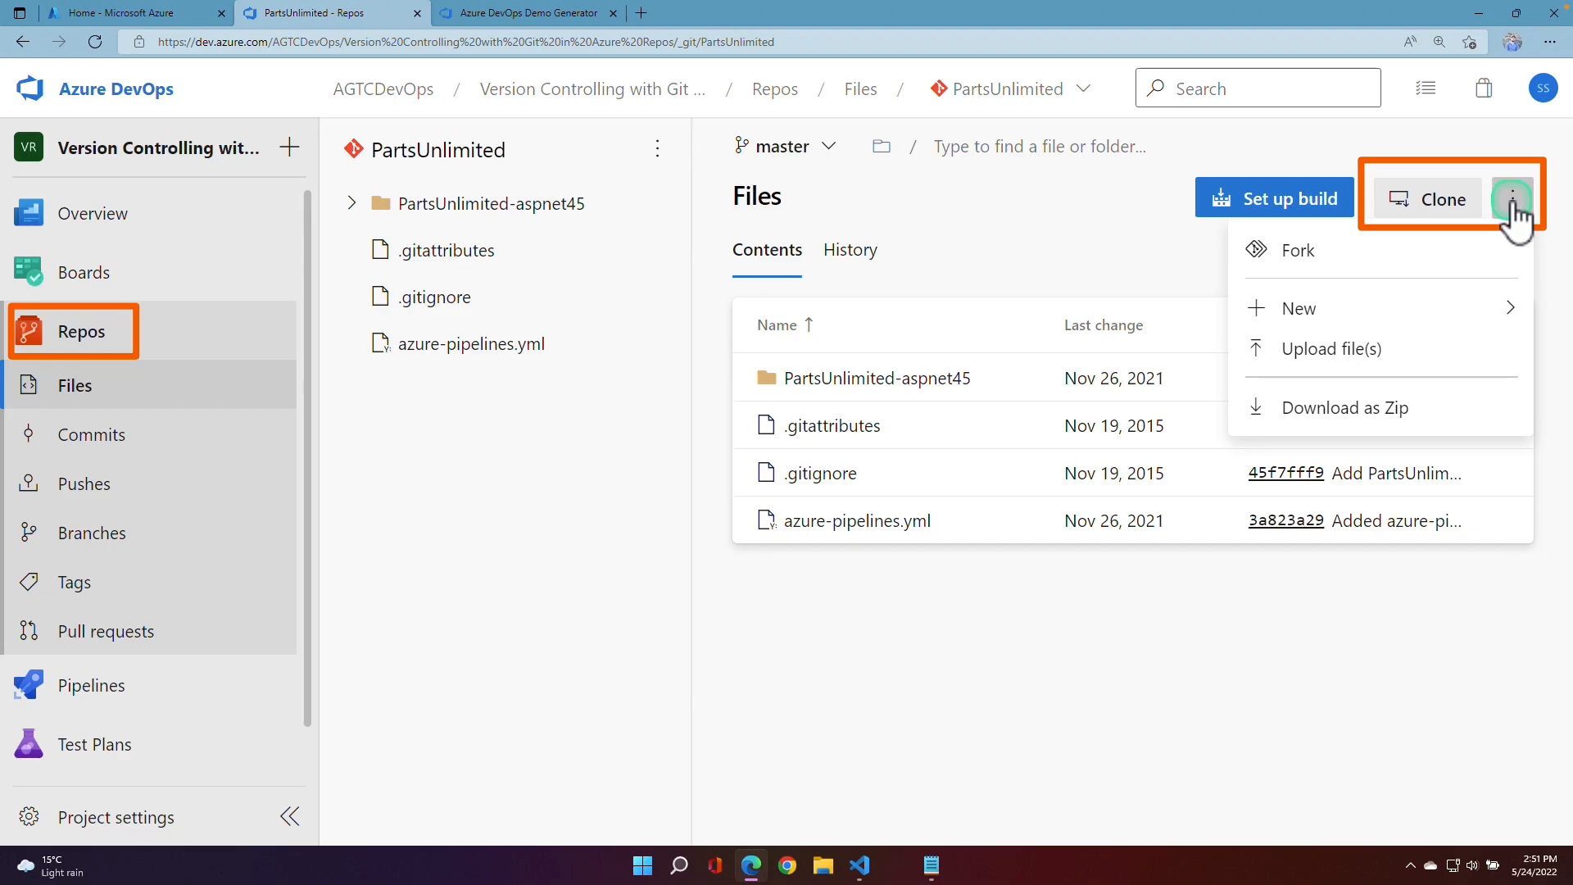
click(1513, 199)
click(1442, 203)
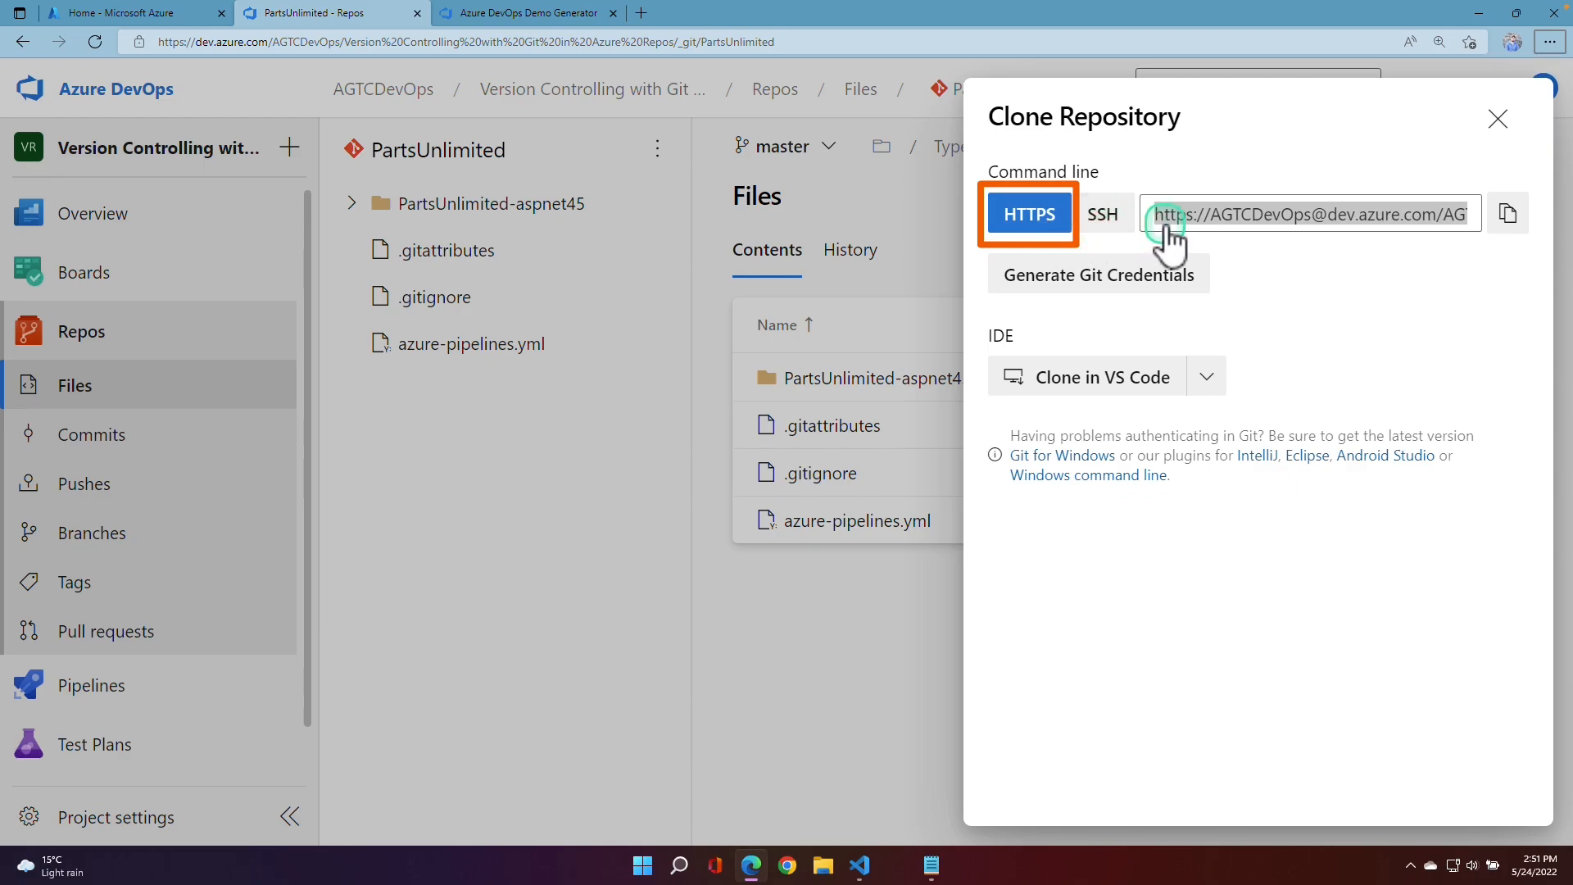
click(1508, 215)
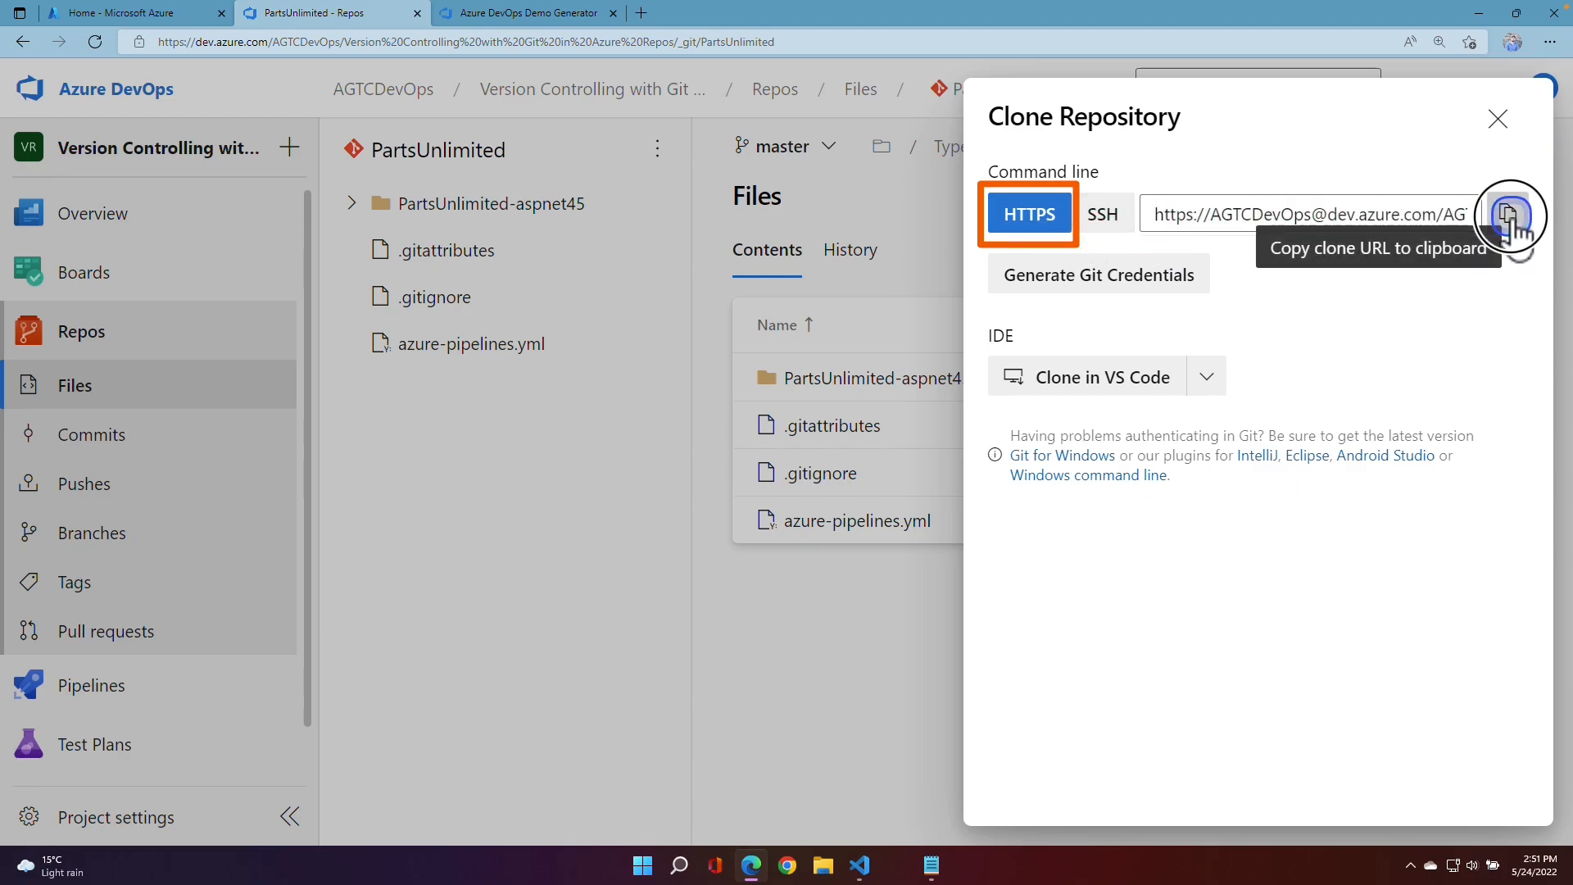
click(1510, 216)
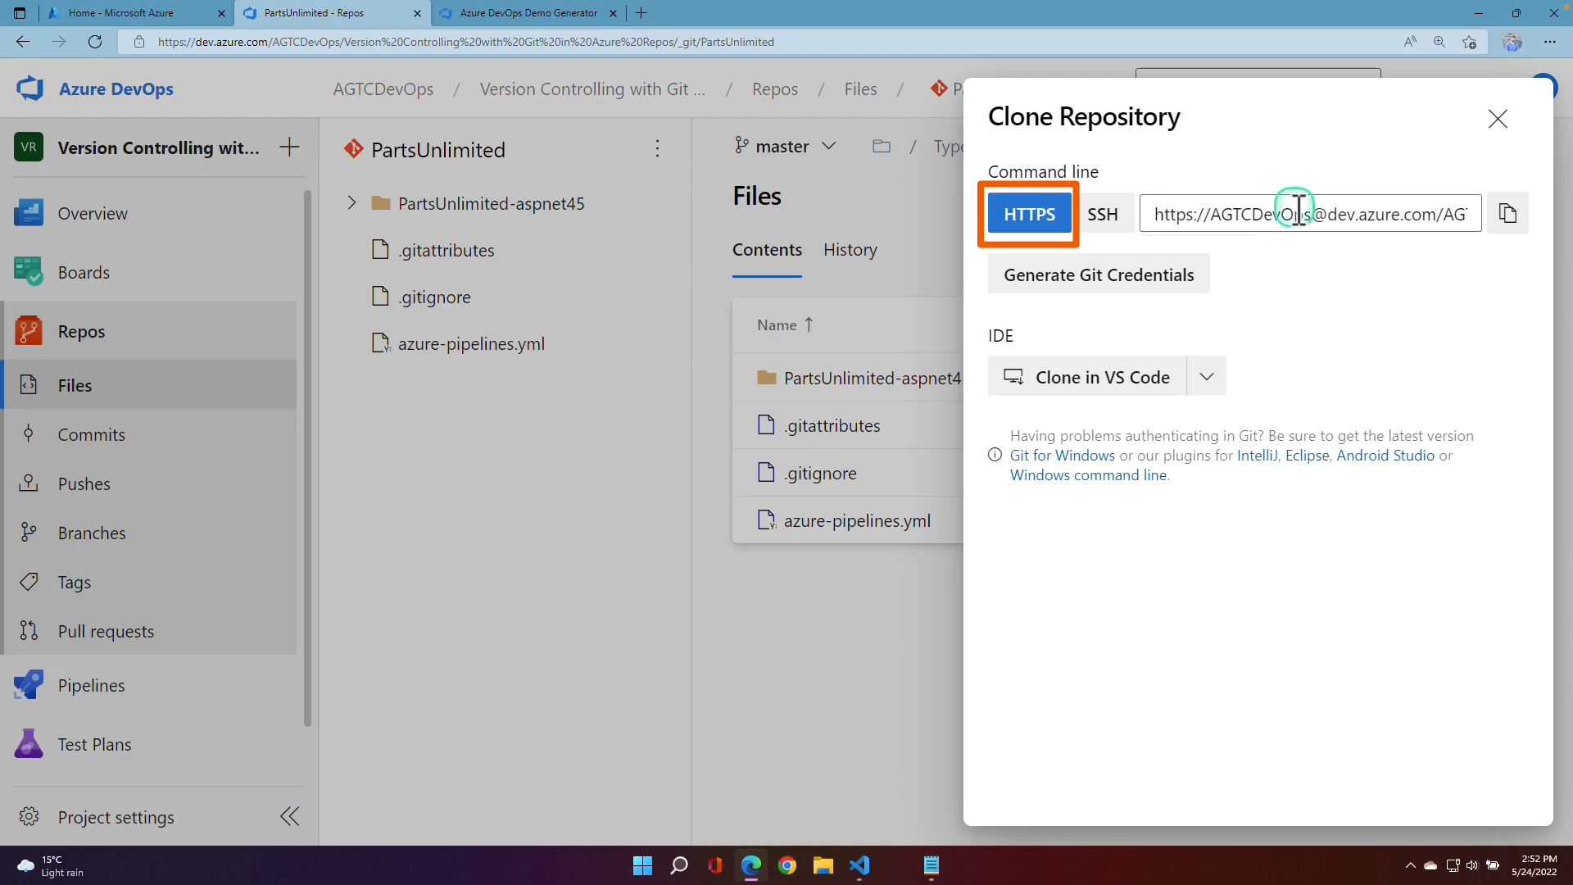
click(1505, 218)
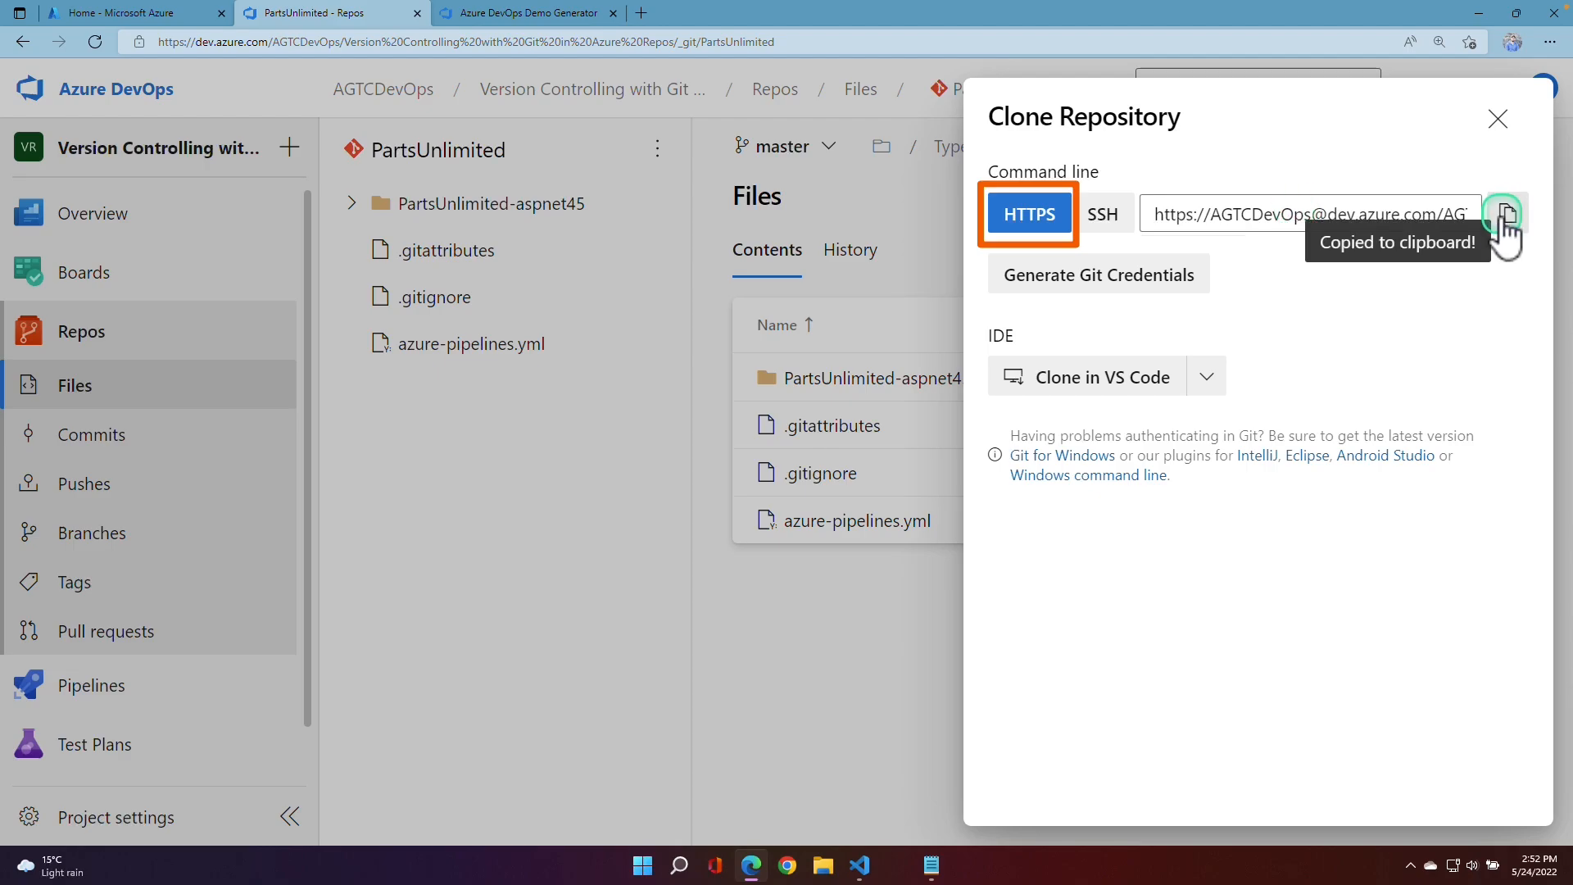
- In Visual Studio Code, run Git: Clone with the copied HTTPS URL of the PartsUnlimited repository
click(861, 868)
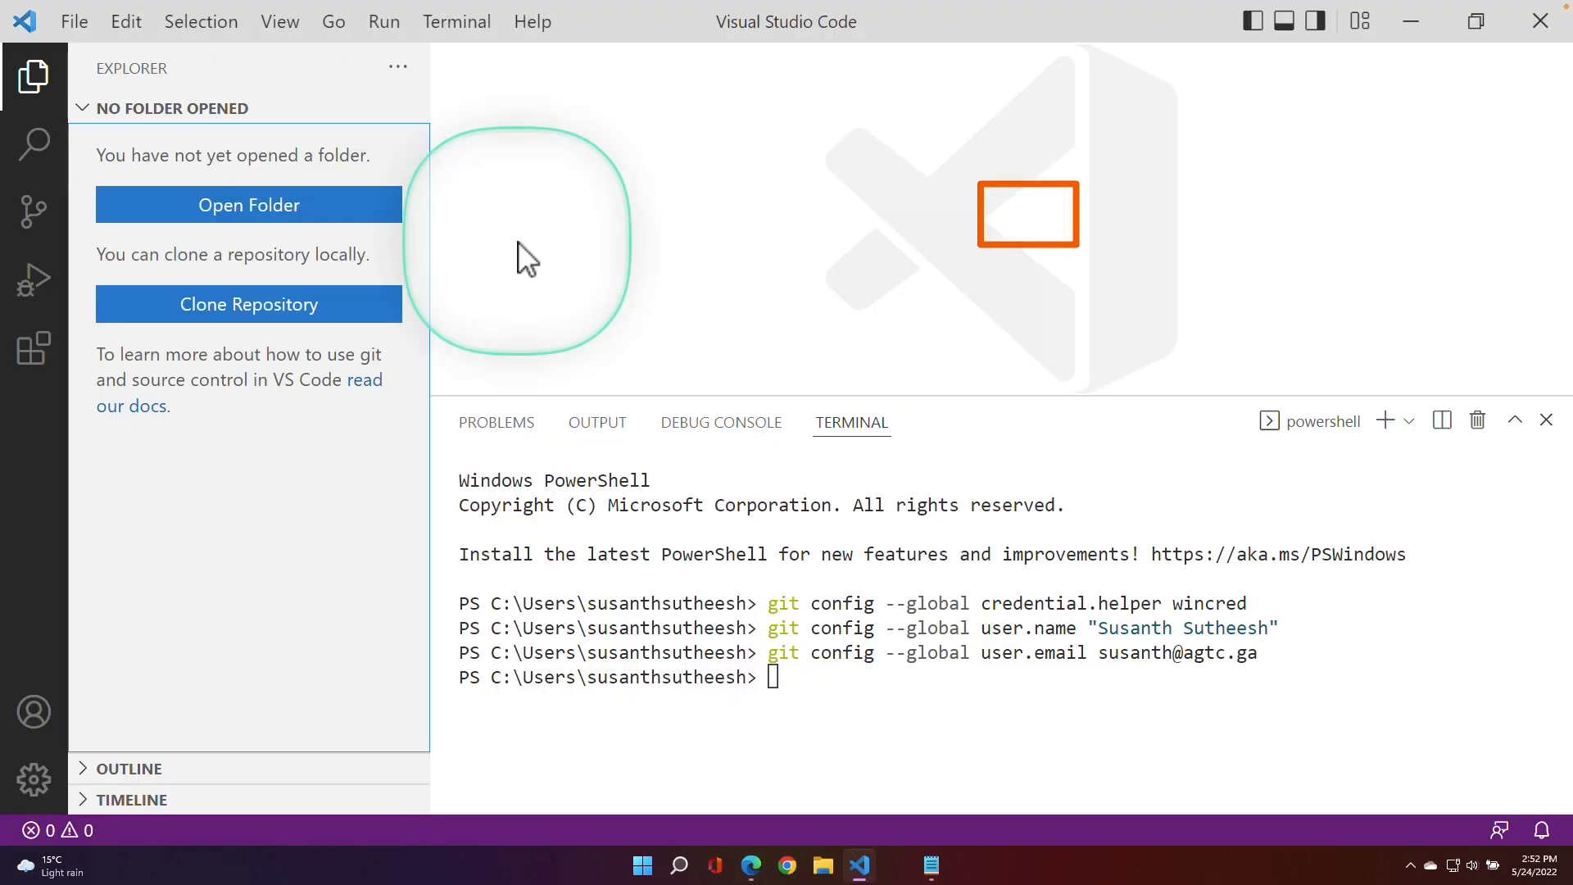
key(ctrl+shift+p)
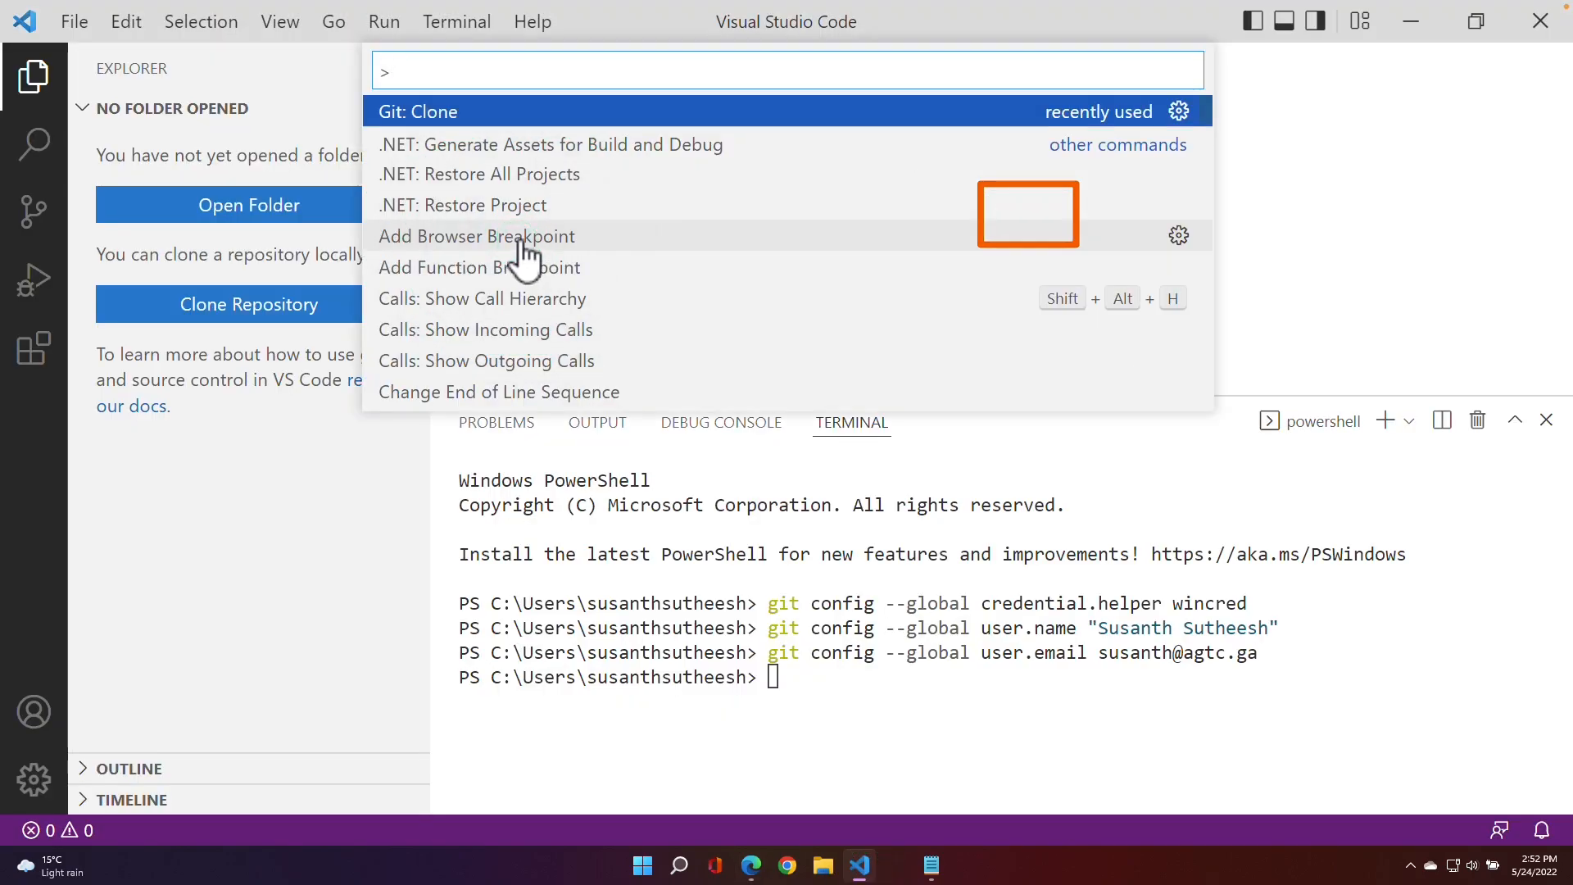
click(505, 70)
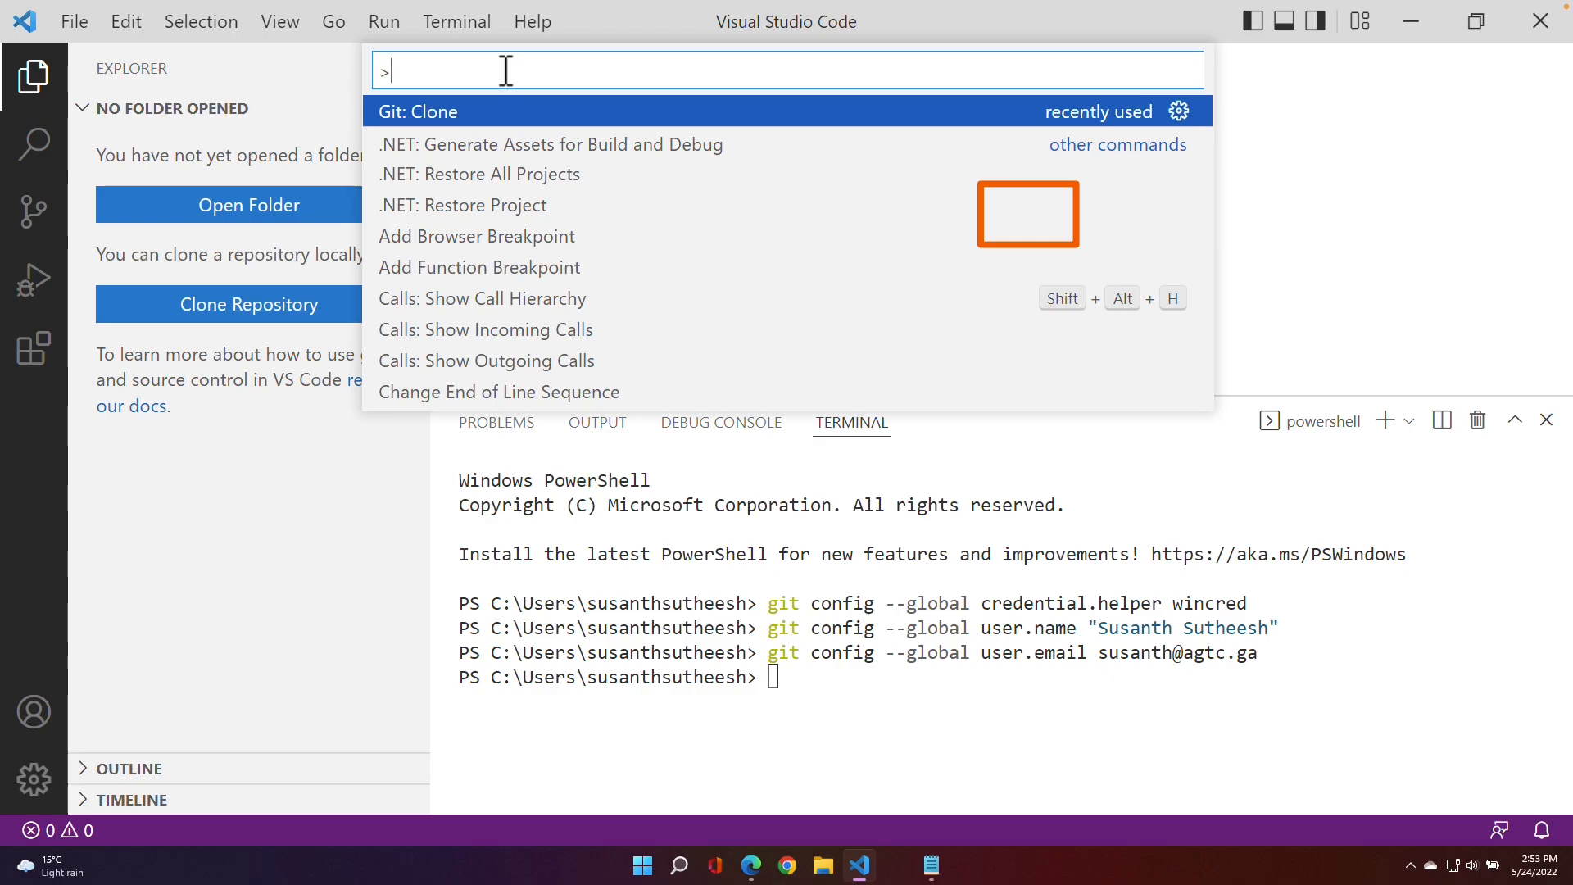
text(git:)
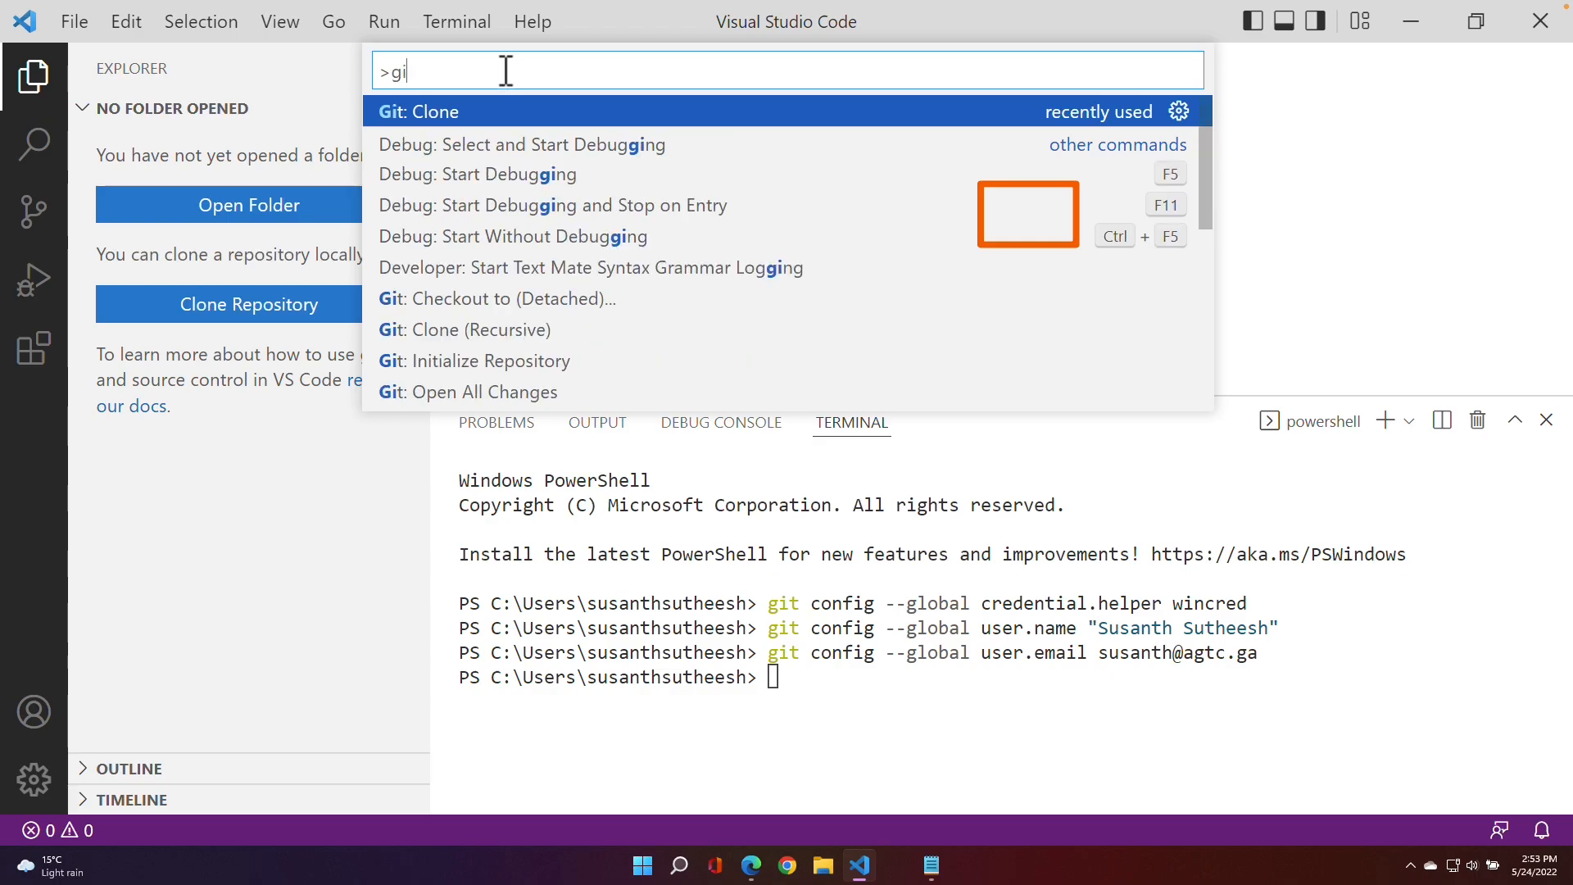
click(453, 79)
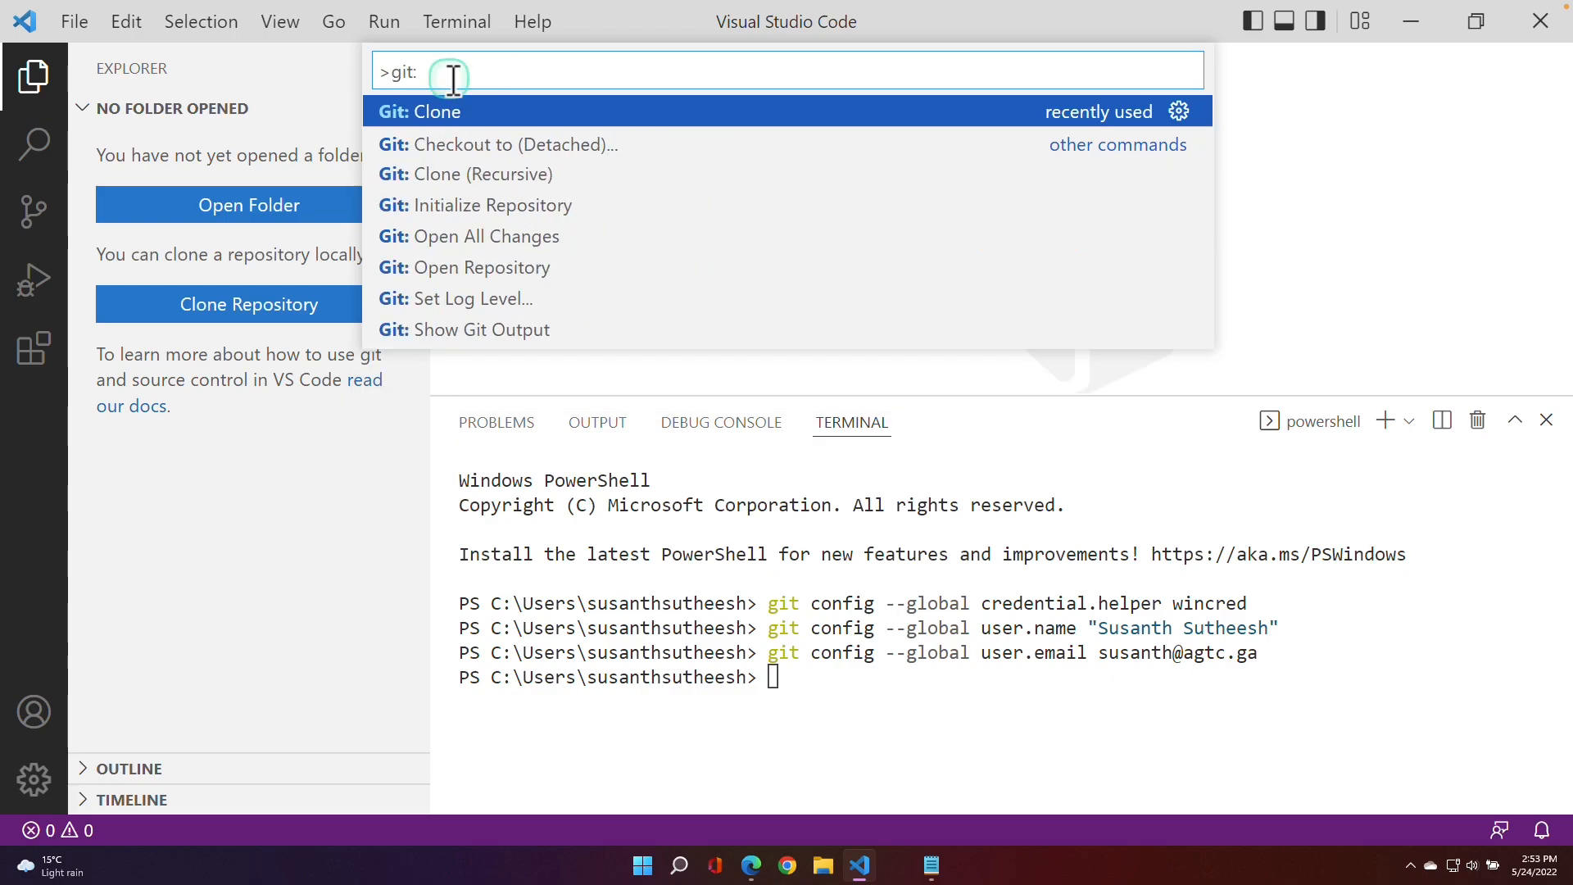
click(462, 123)
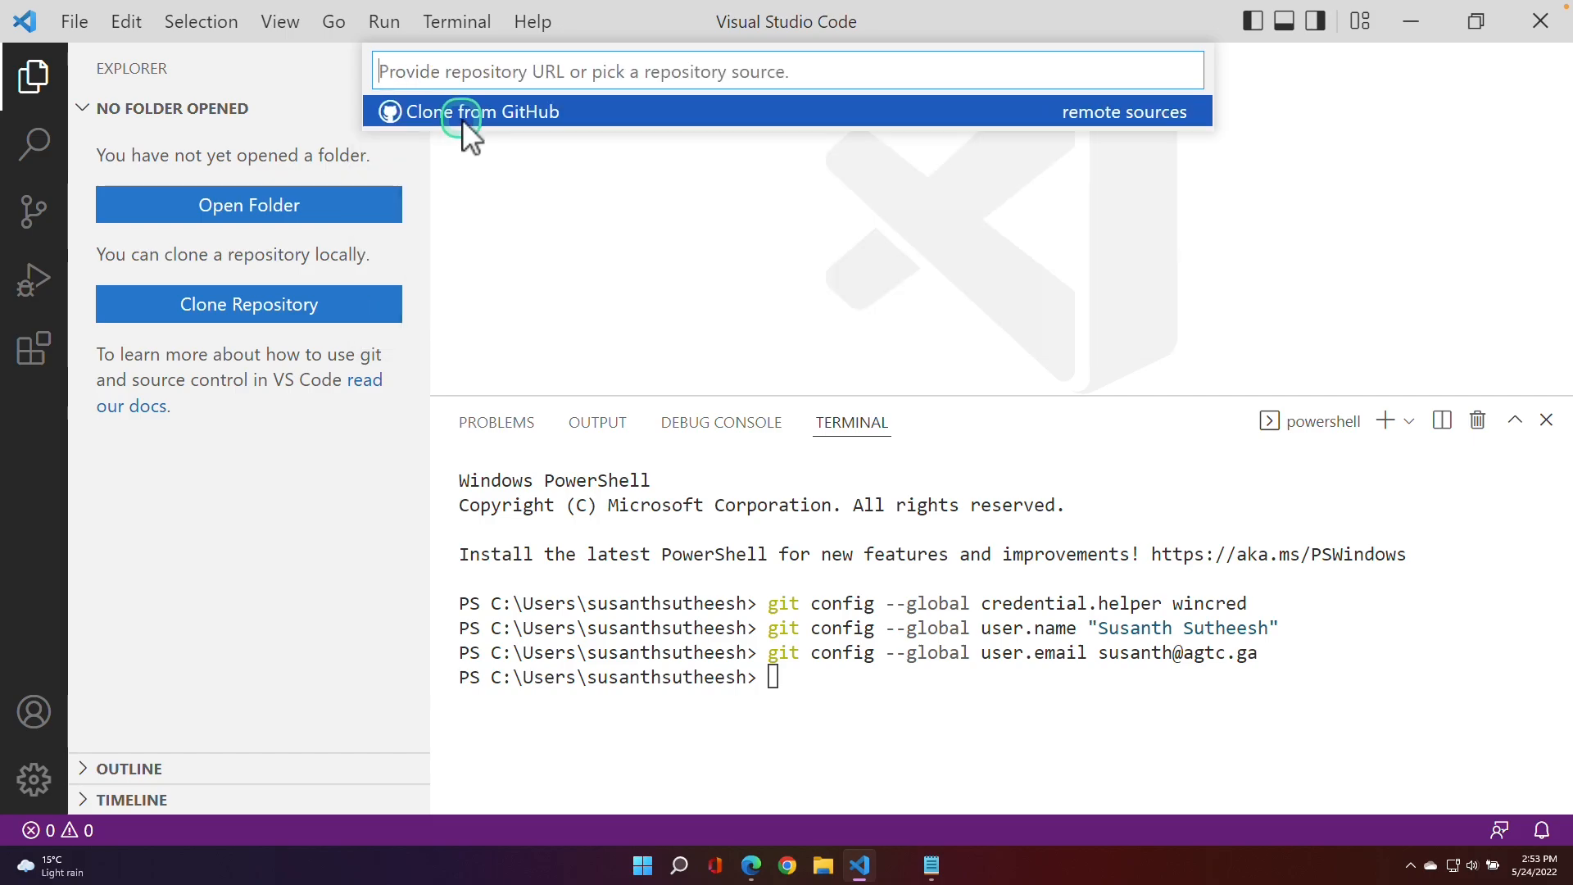
click(527, 76)
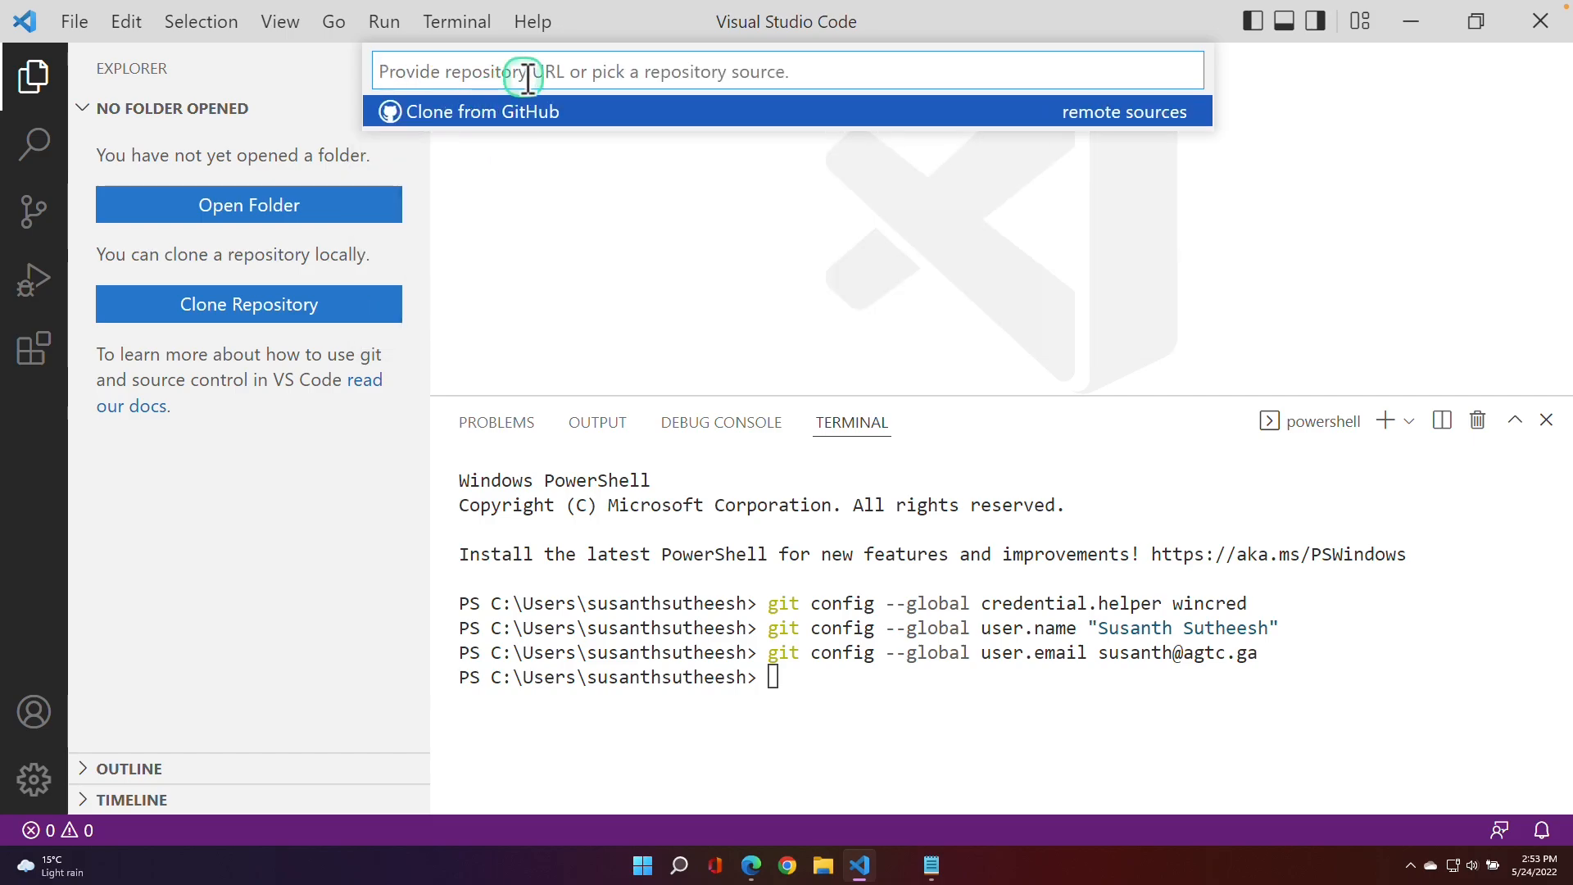
key(ctrl+v)
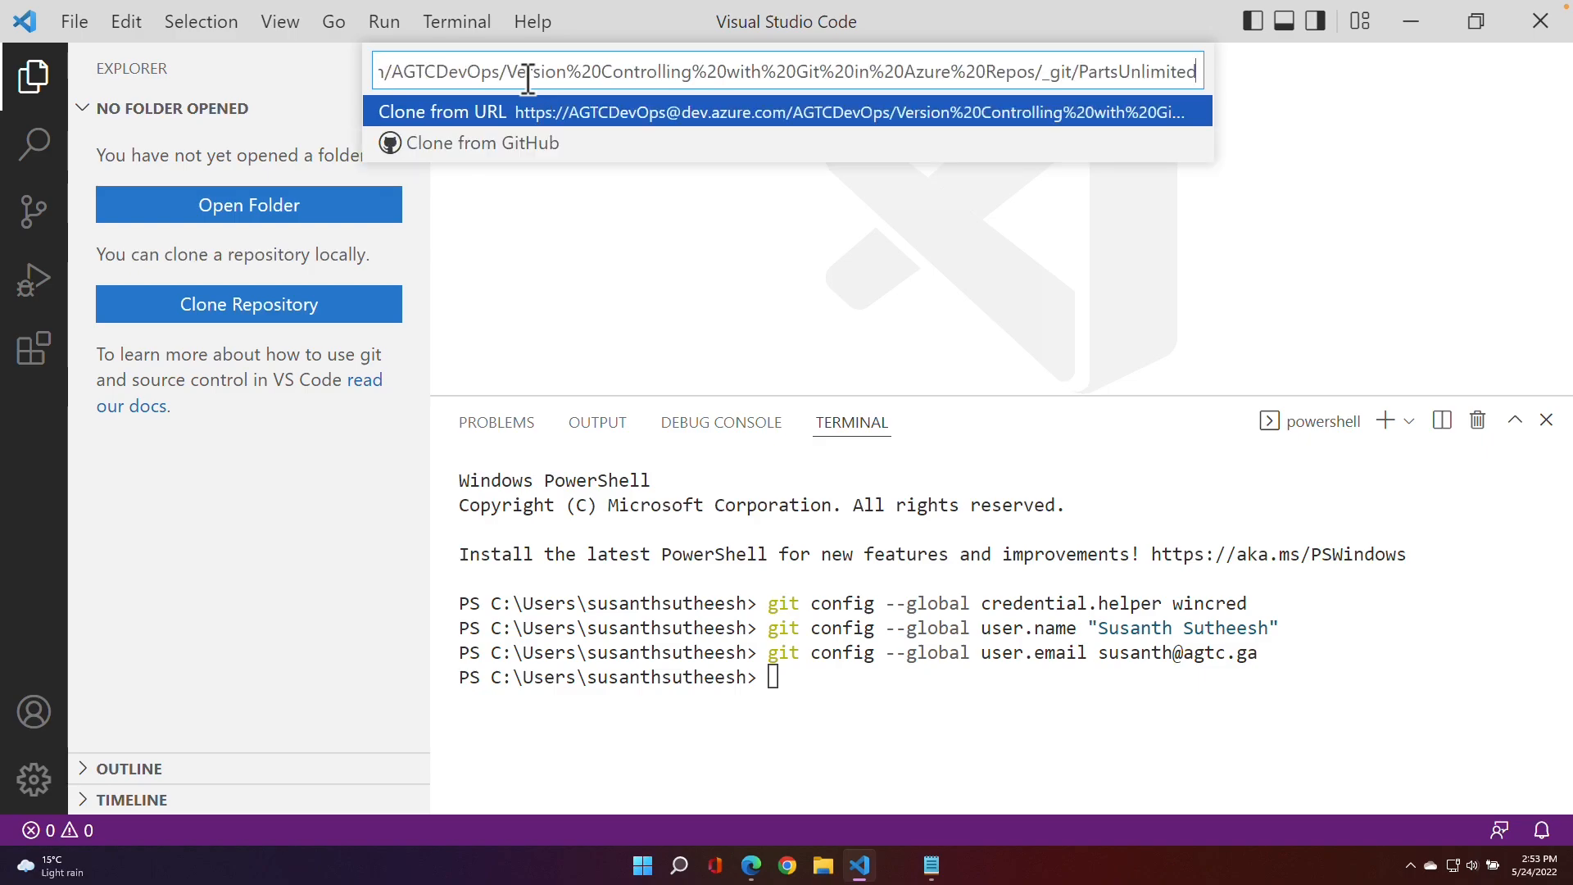
click(1193, 76)
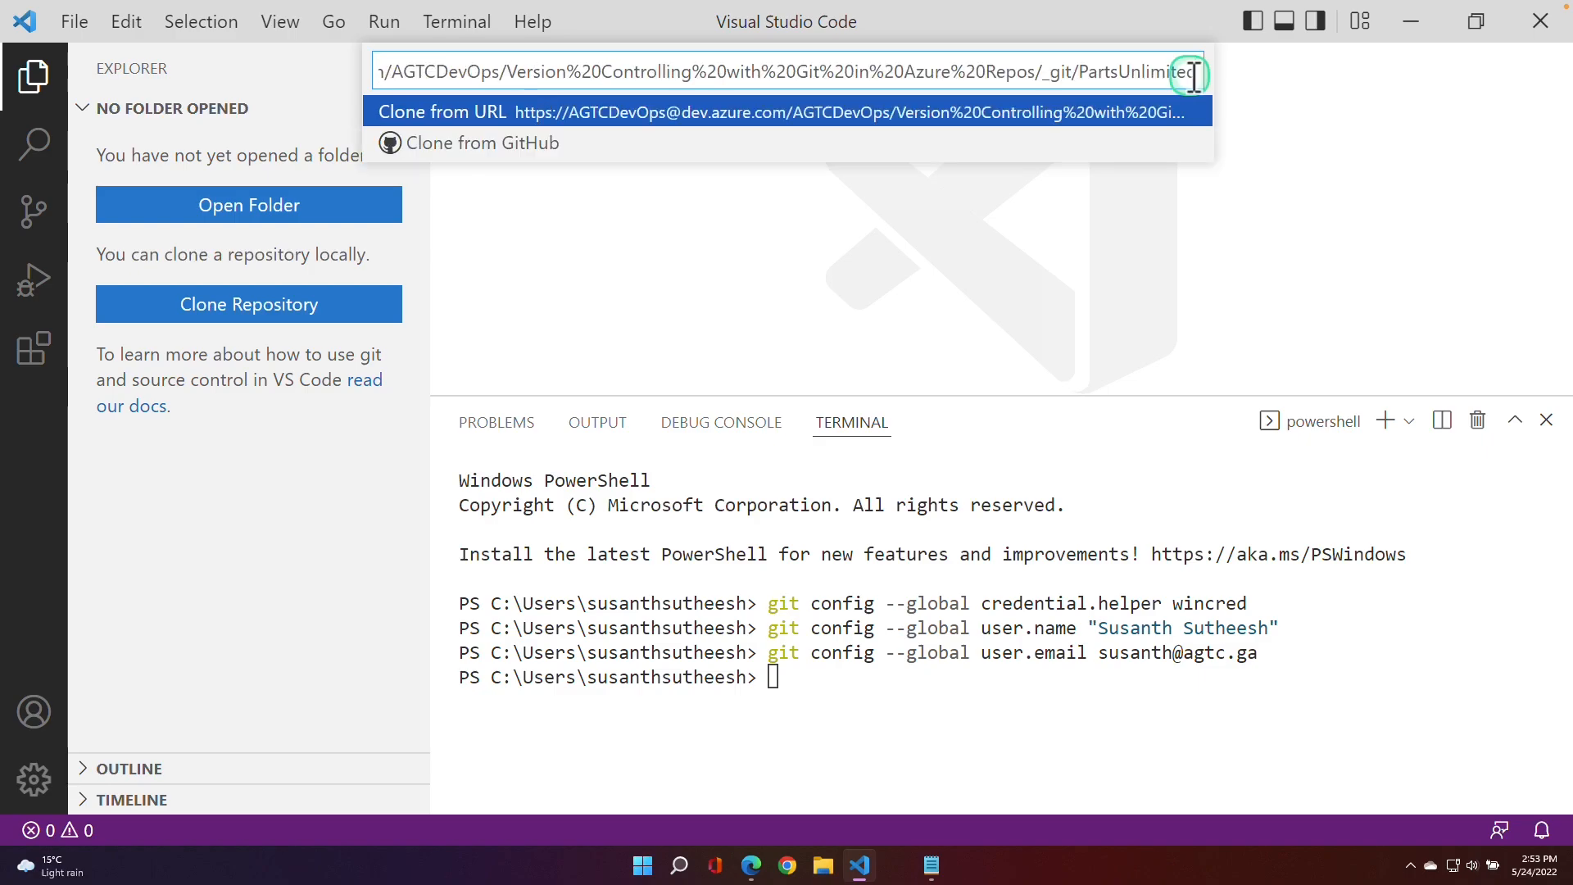
key(Return)
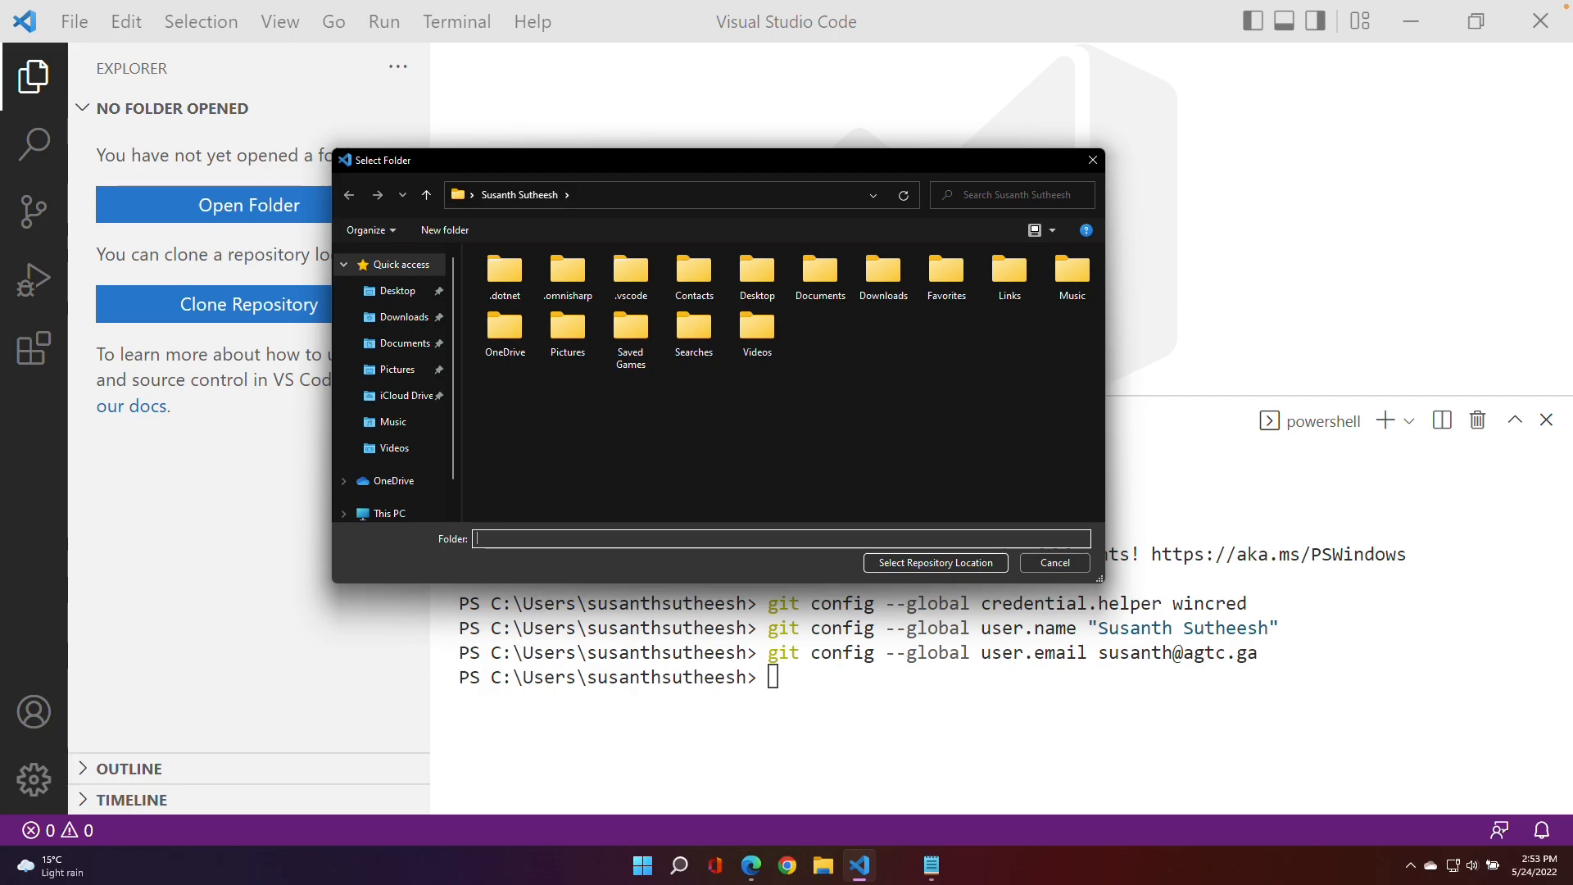
- Create a folder named "Git" on Local Disk (C:) and select it as the location for the cloned repository
drag(456, 463, 454, 491)
click(392, 455)
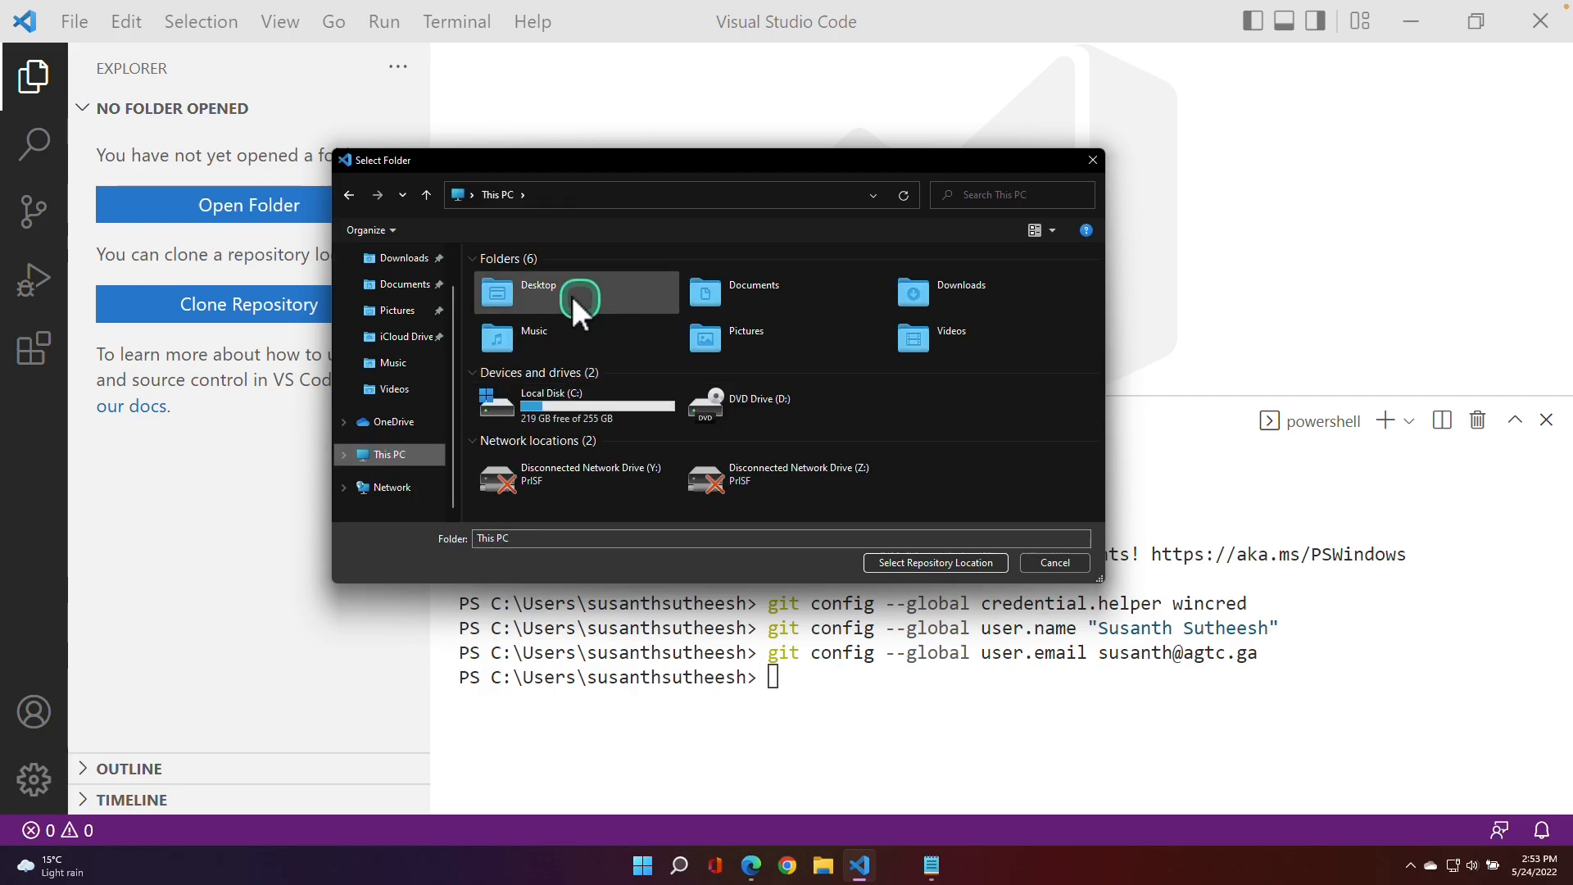
double_click(552, 405)
right_click(577, 465)
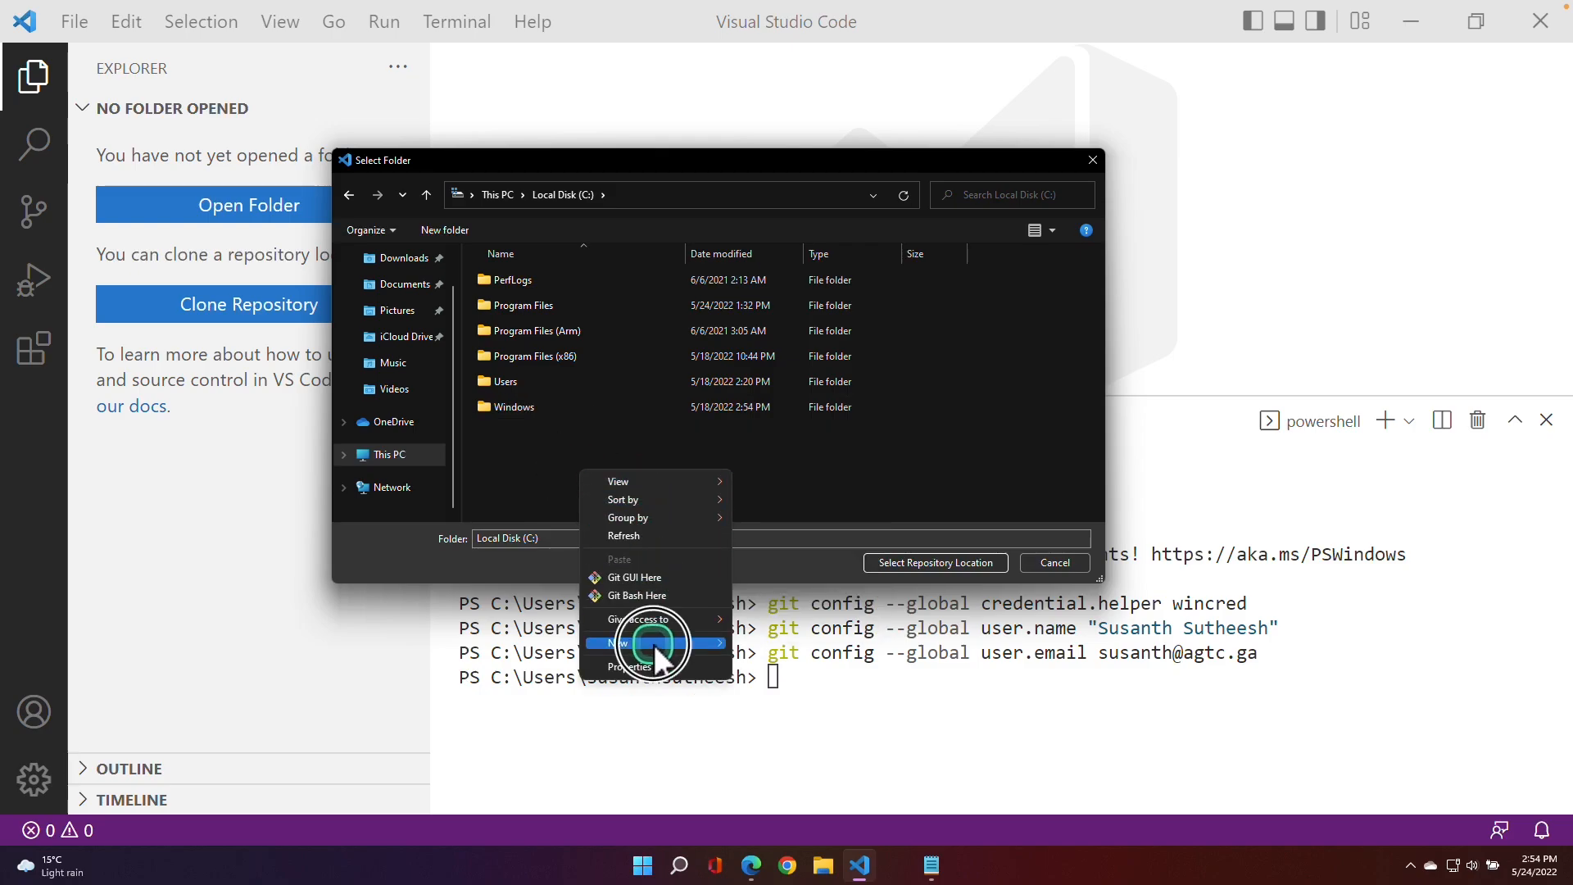
mouse_move(660, 643)
click(777, 637)
text(Git)
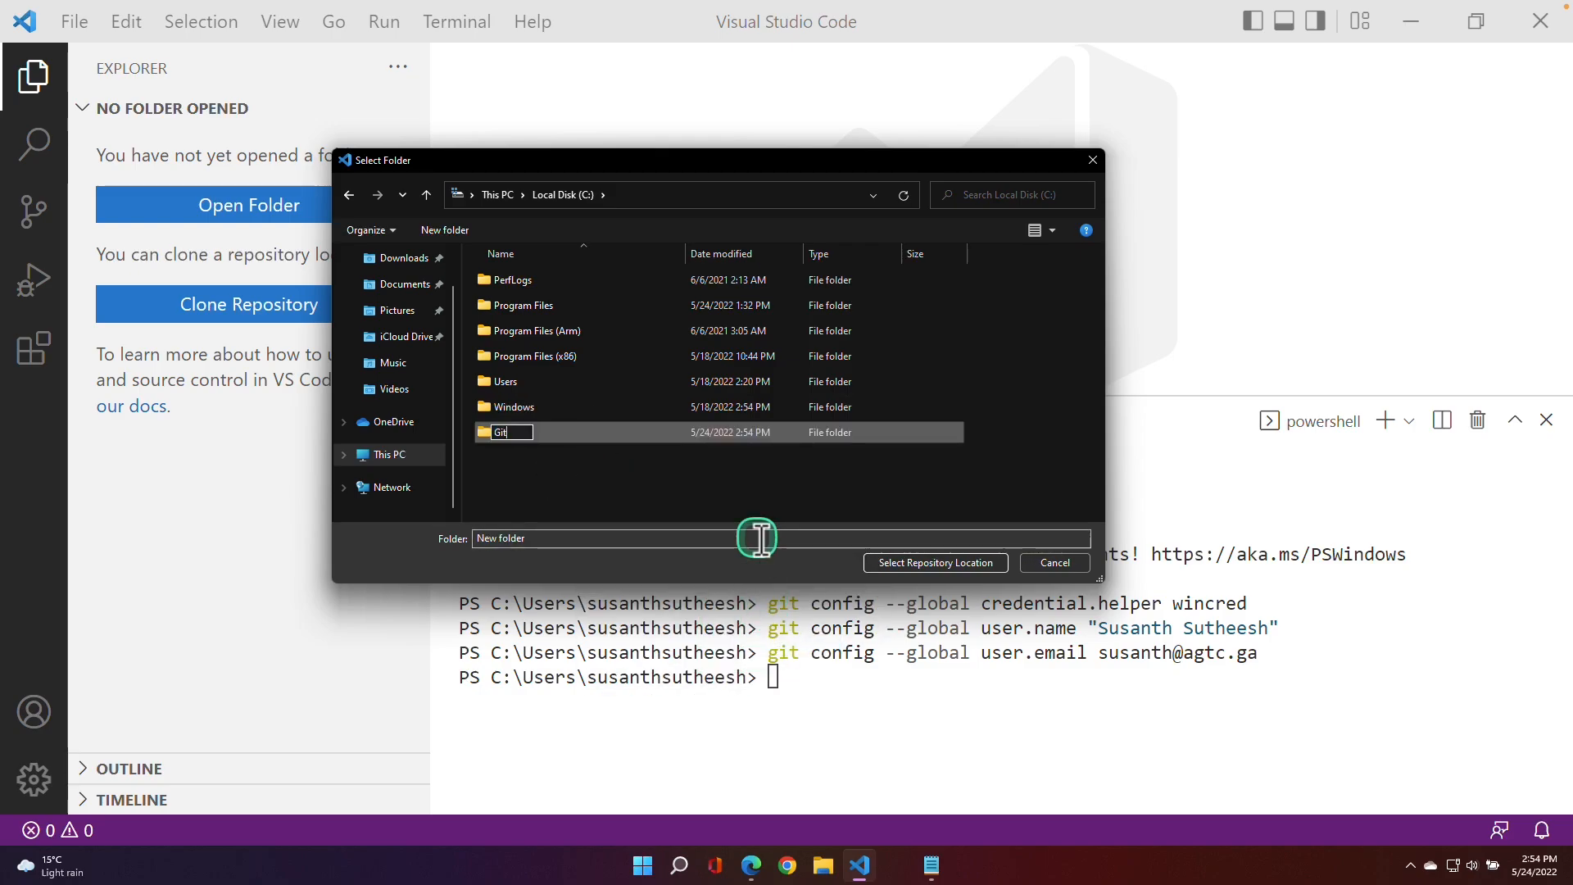
click(568, 449)
click(523, 445)
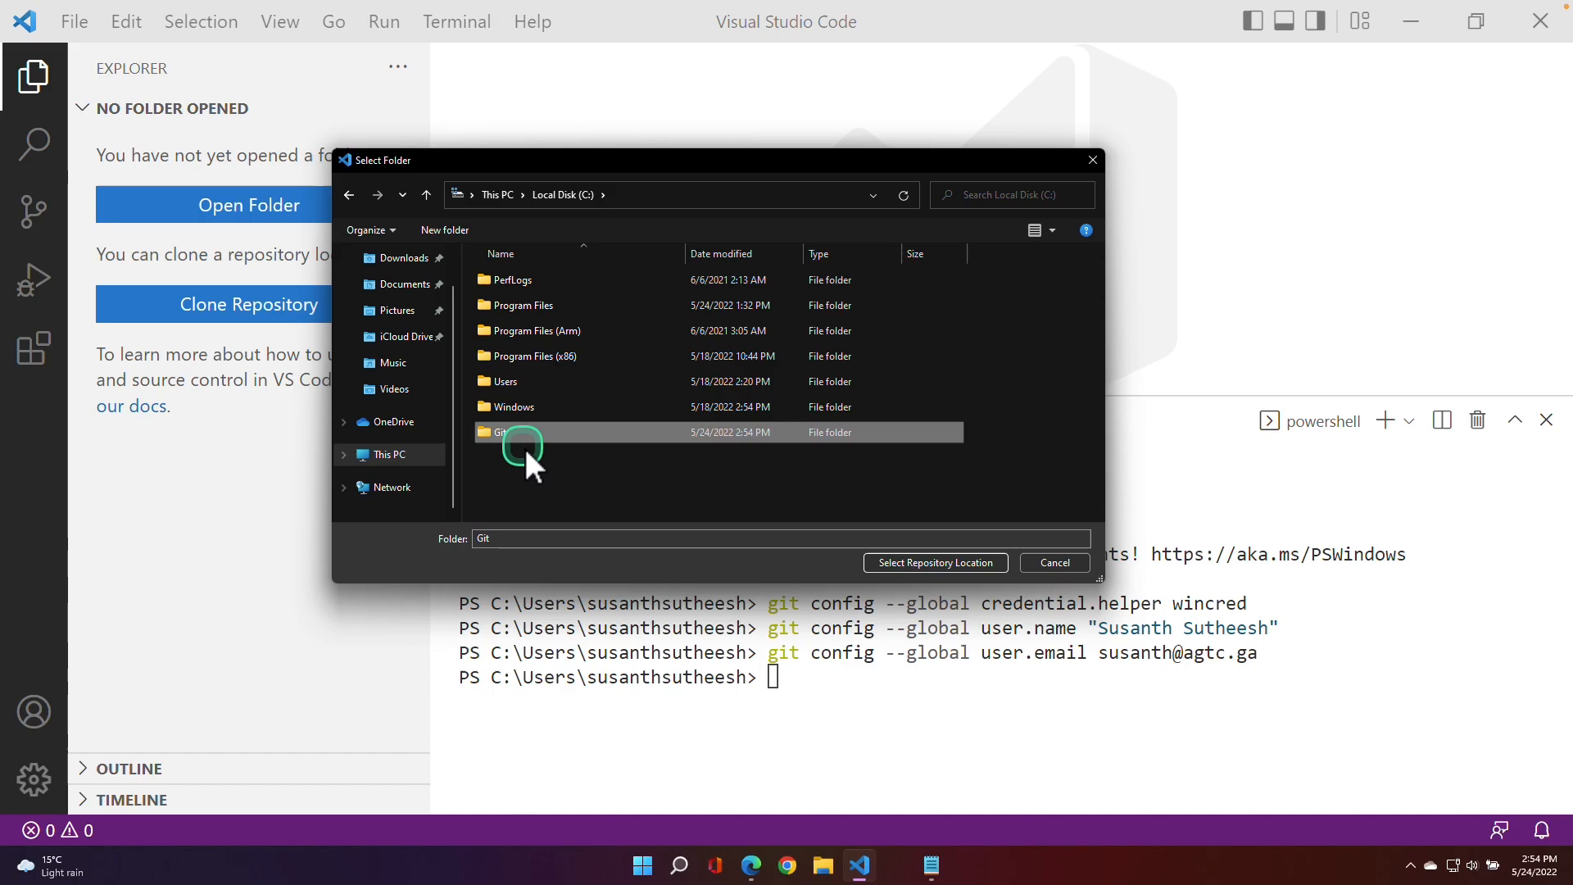
click(982, 565)
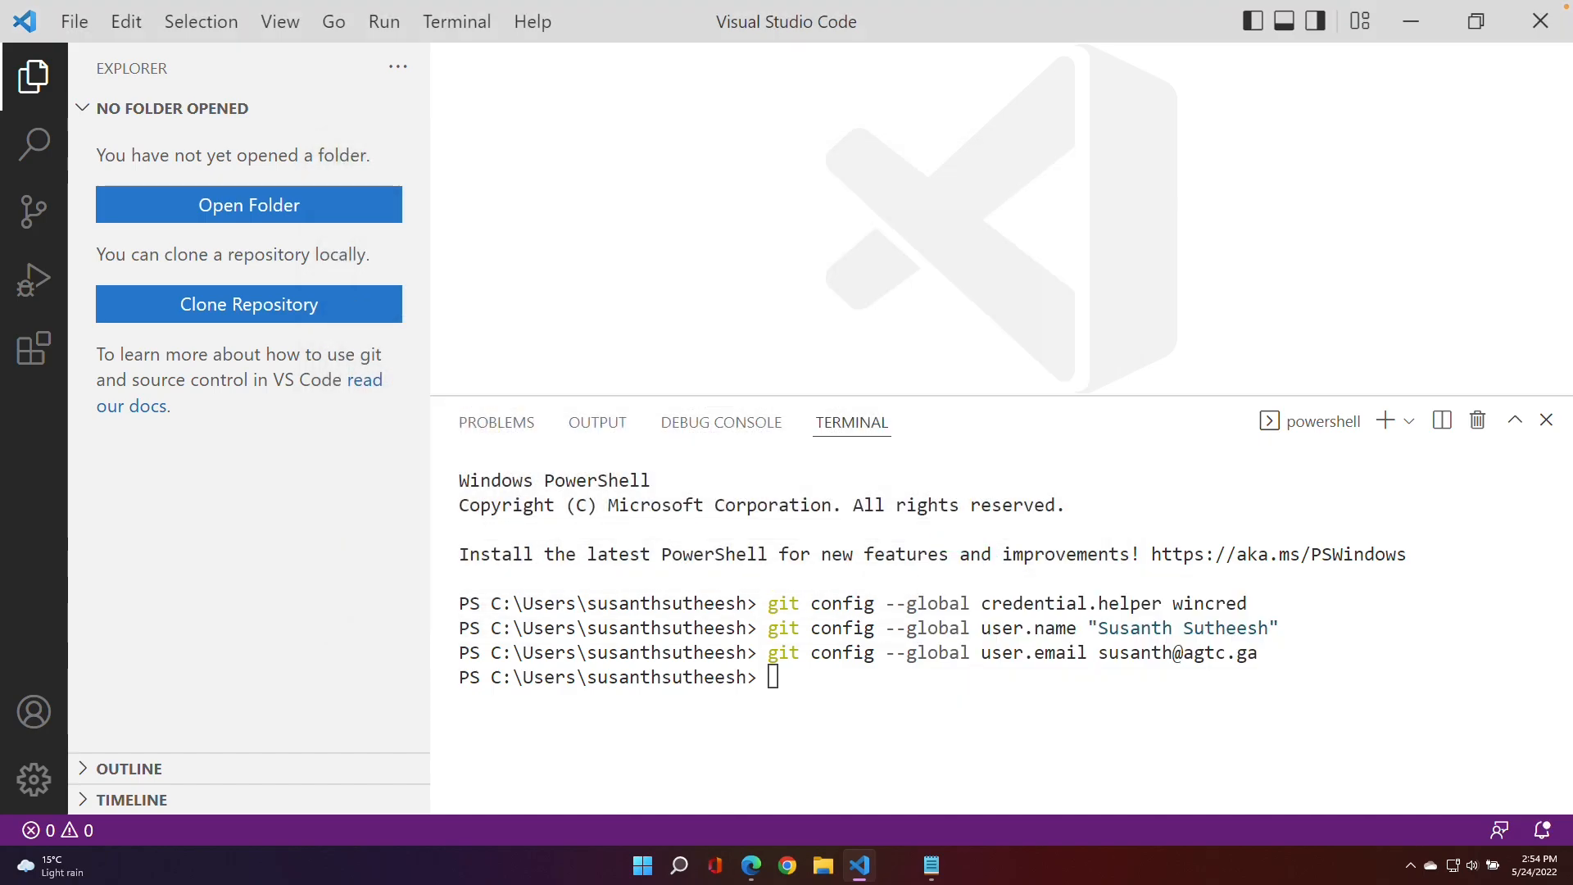
- Open the cloned PartsUnlimited repository and dismiss the project loading and .NET Core SDK notifications
click(1543, 841)
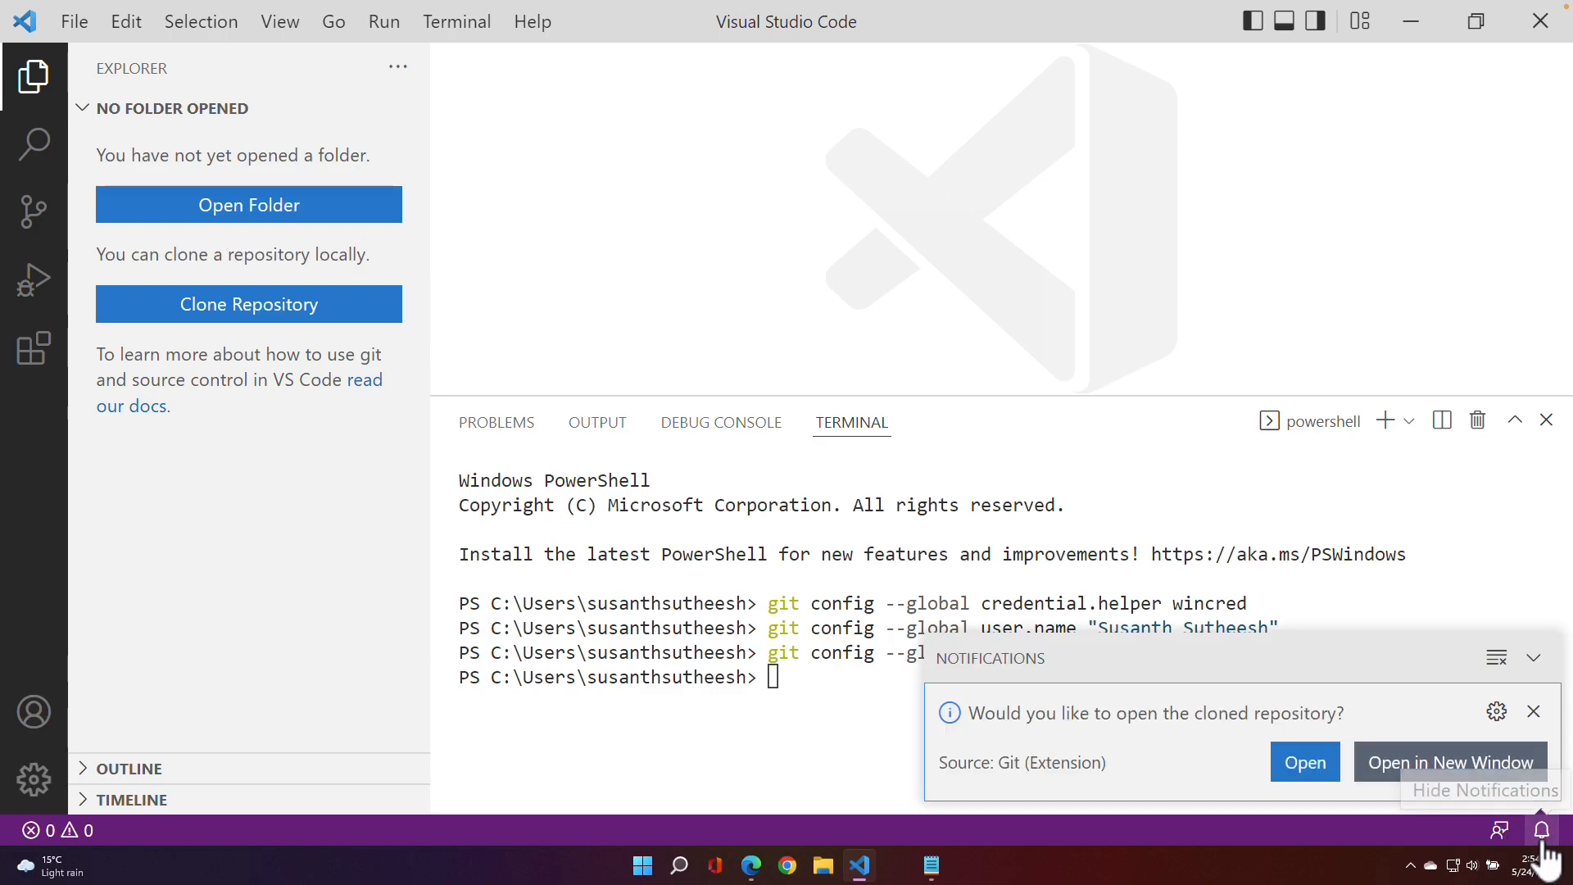
click(1316, 770)
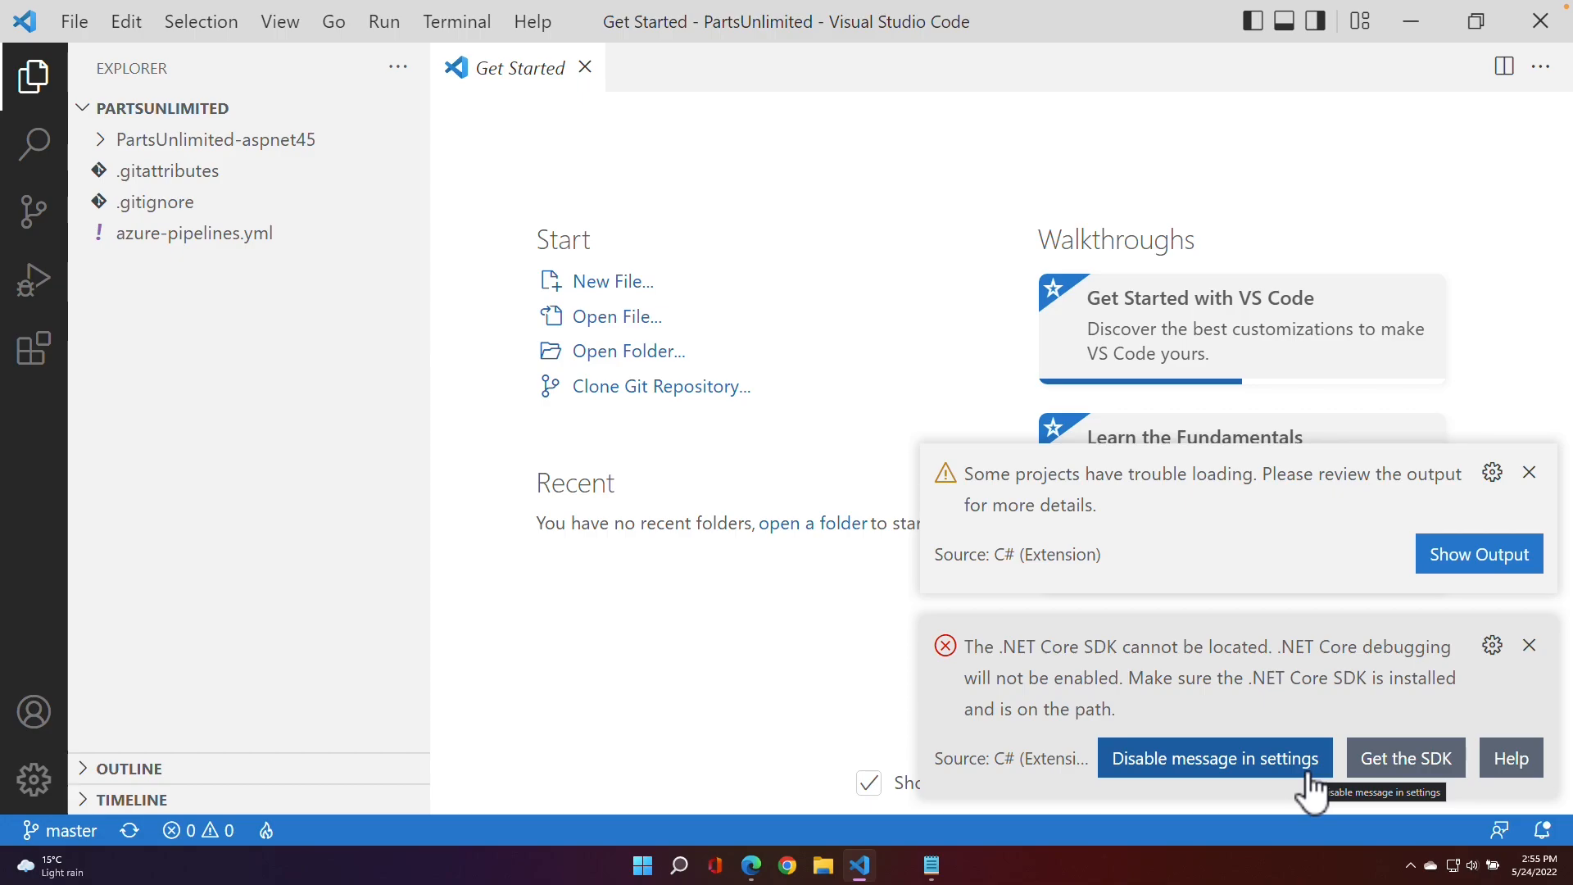
click(1308, 774)
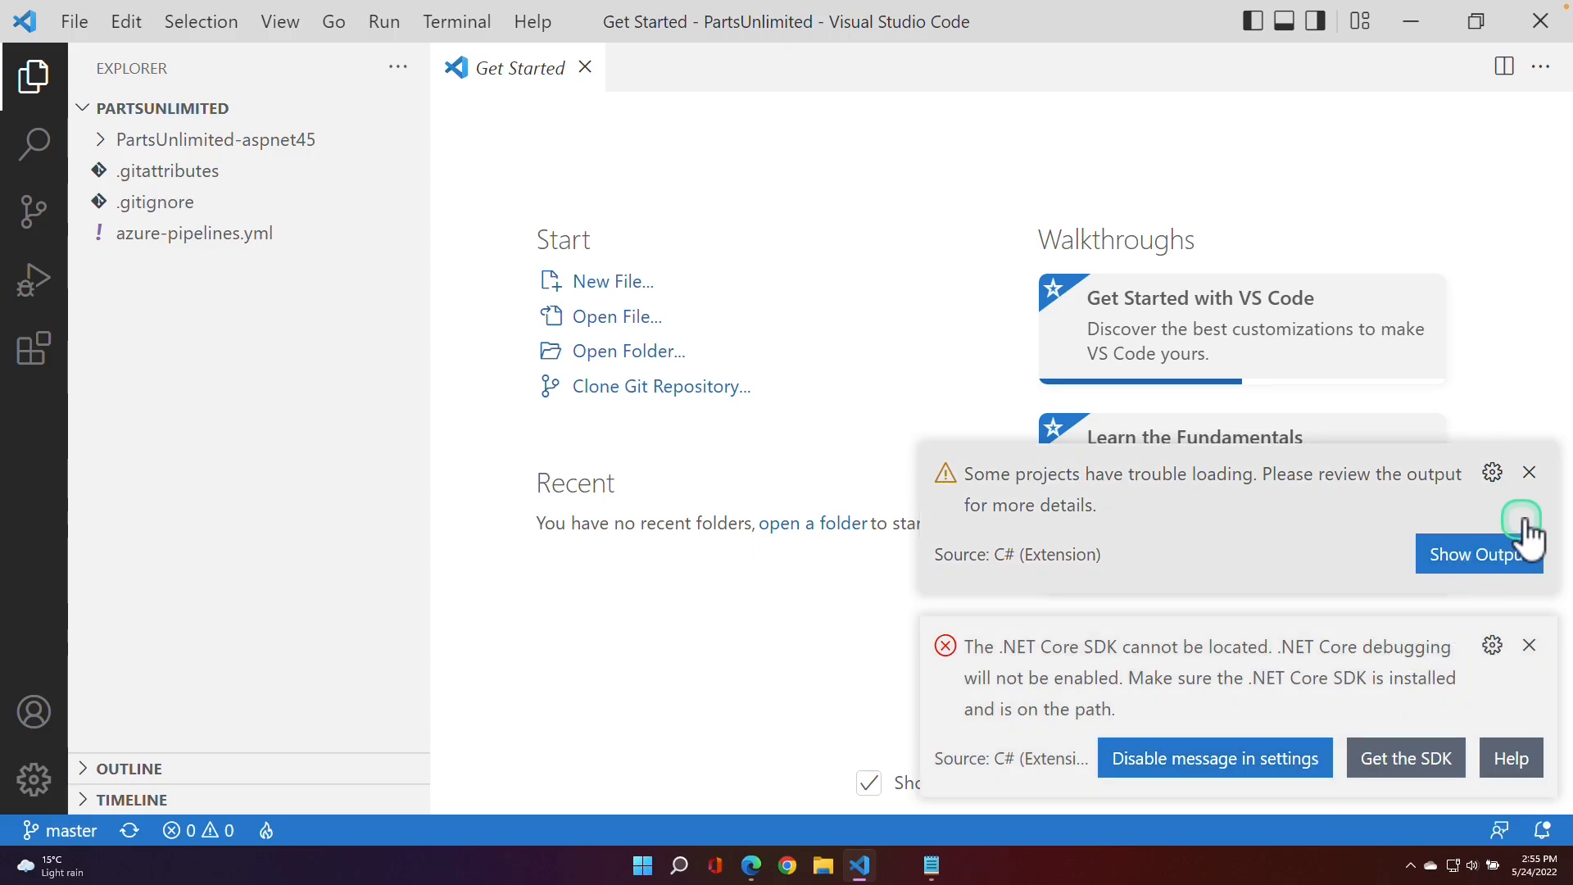
click(1526, 474)
click(1530, 644)
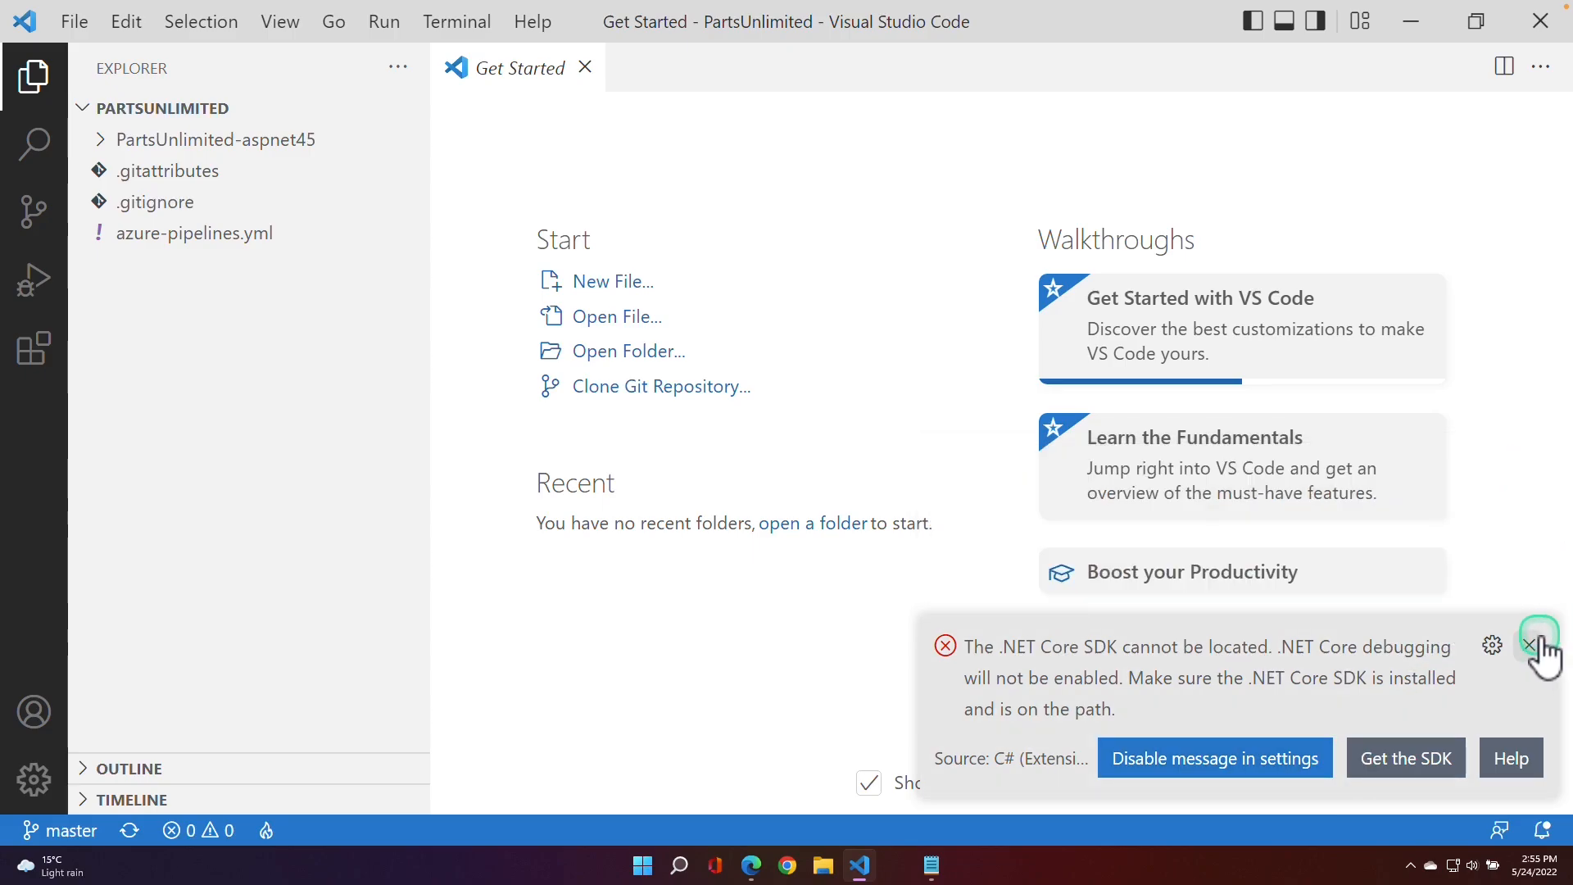
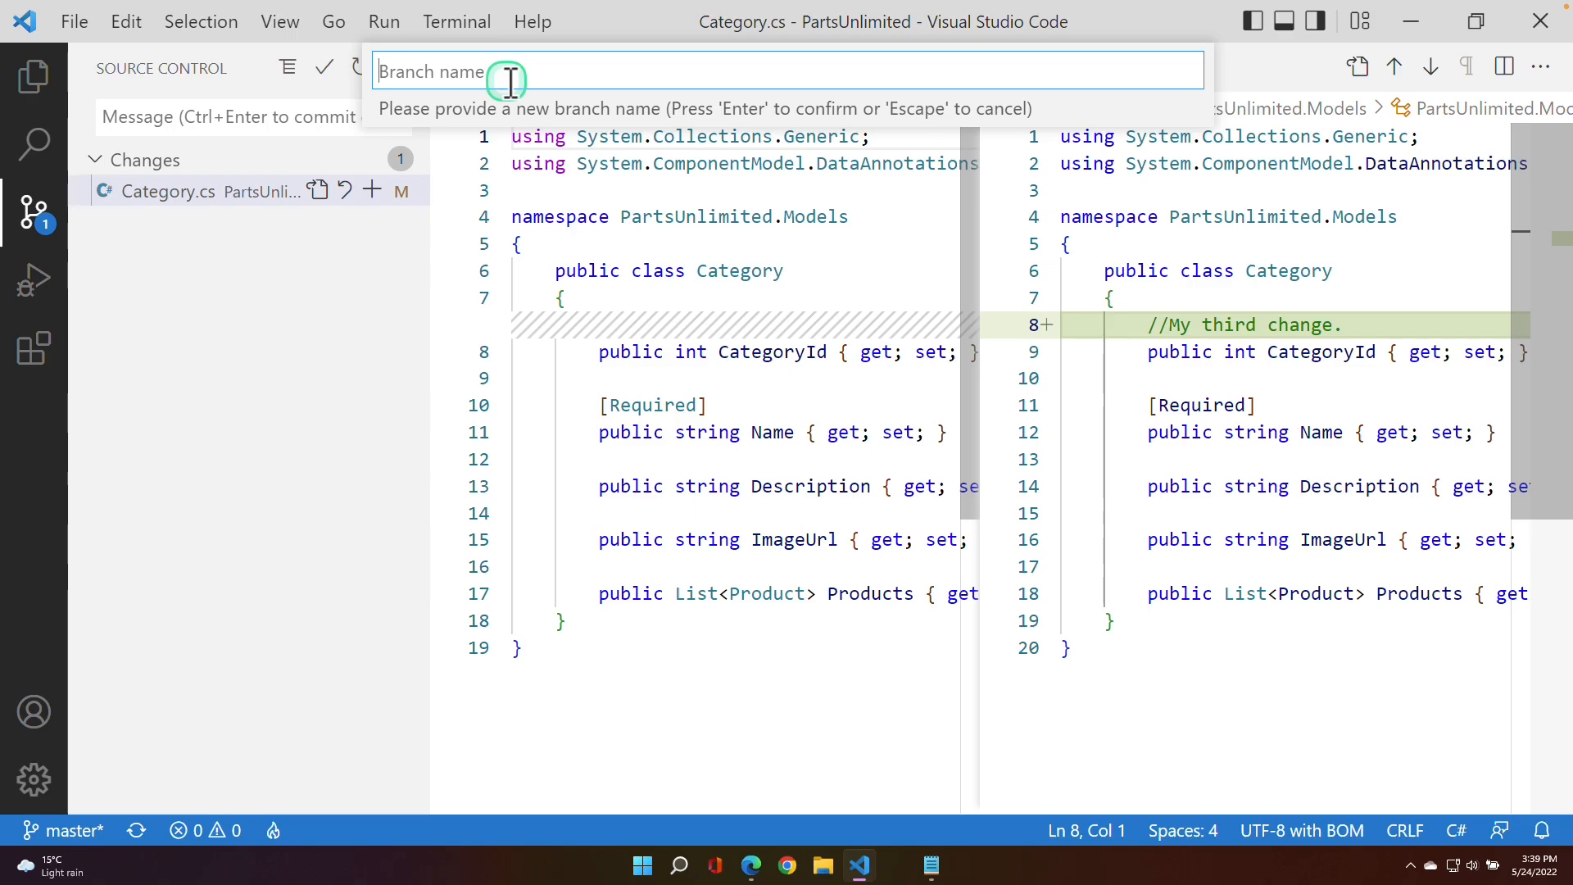
- Name the new branch "dev" and create it from the local master branch
text(dev)
key(Return)
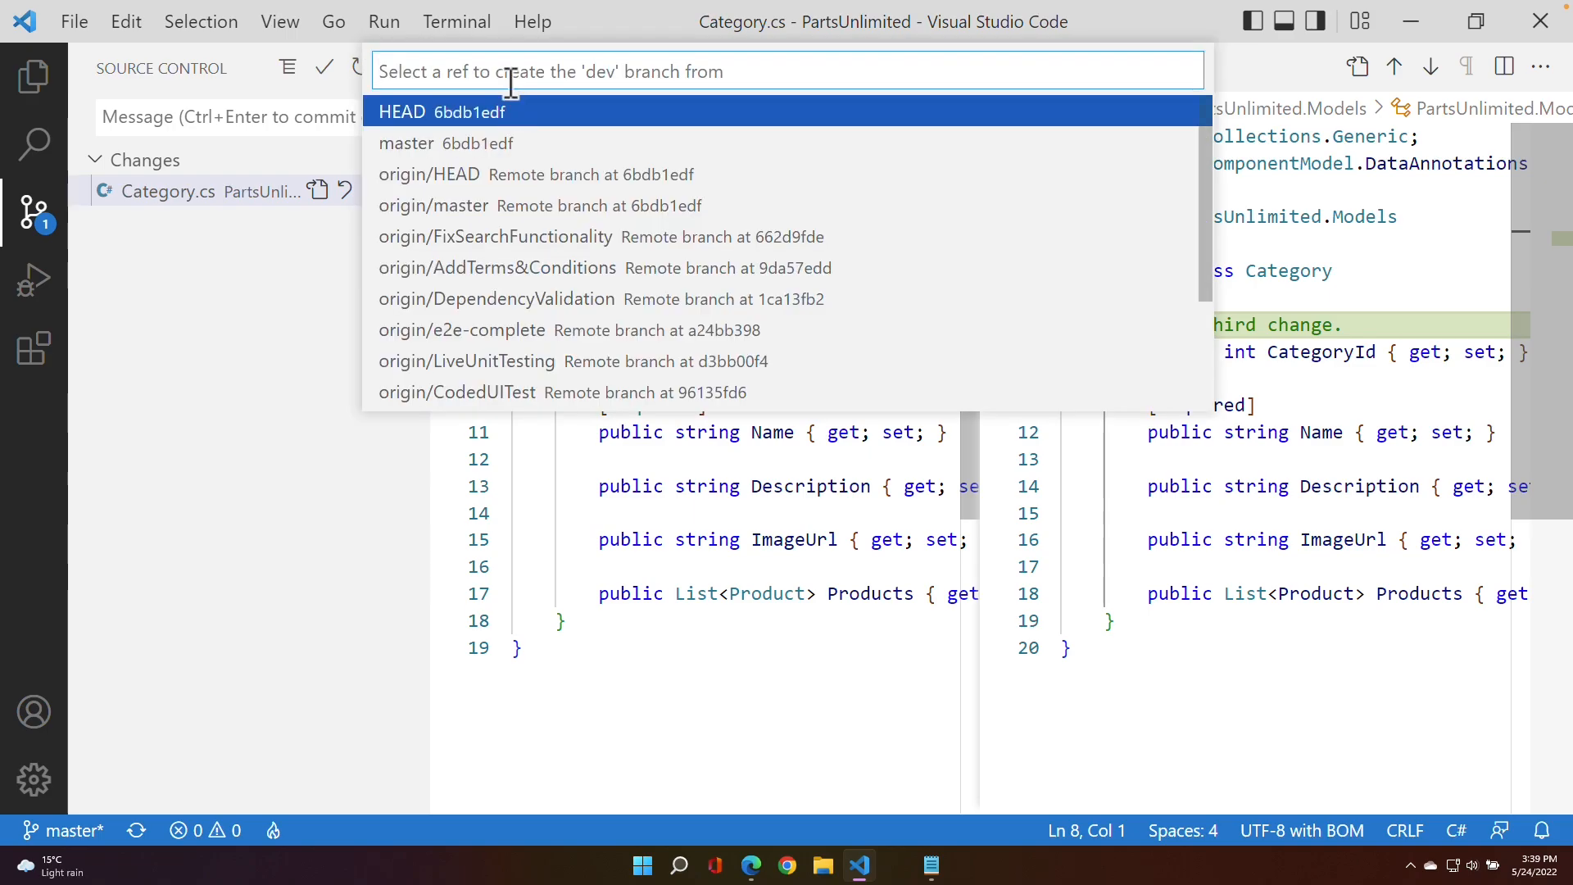
click(517, 145)
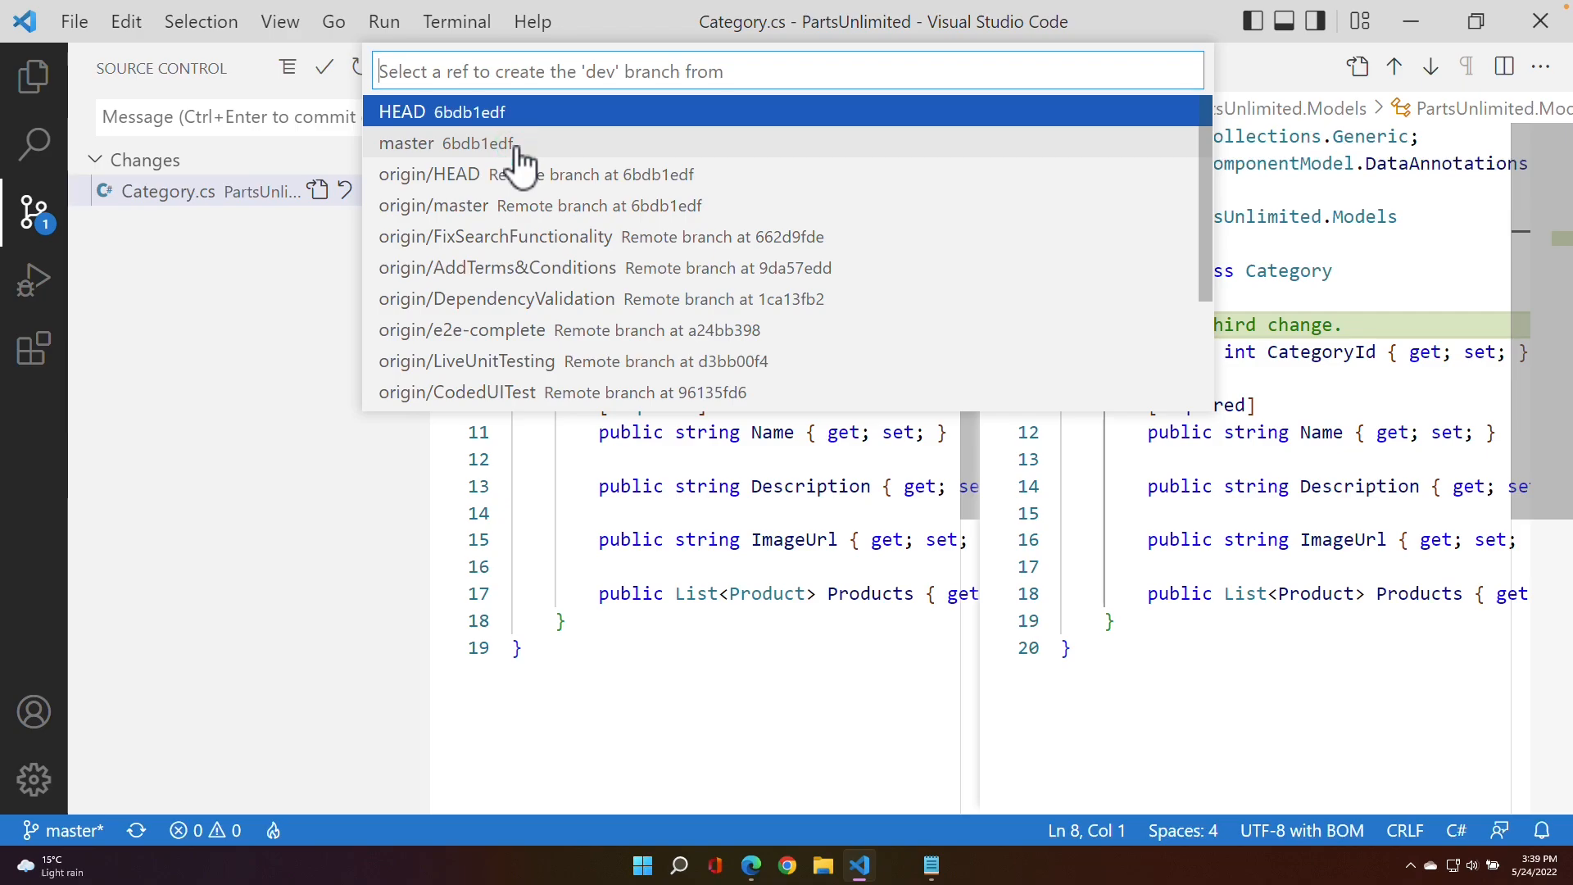
click(517, 154)
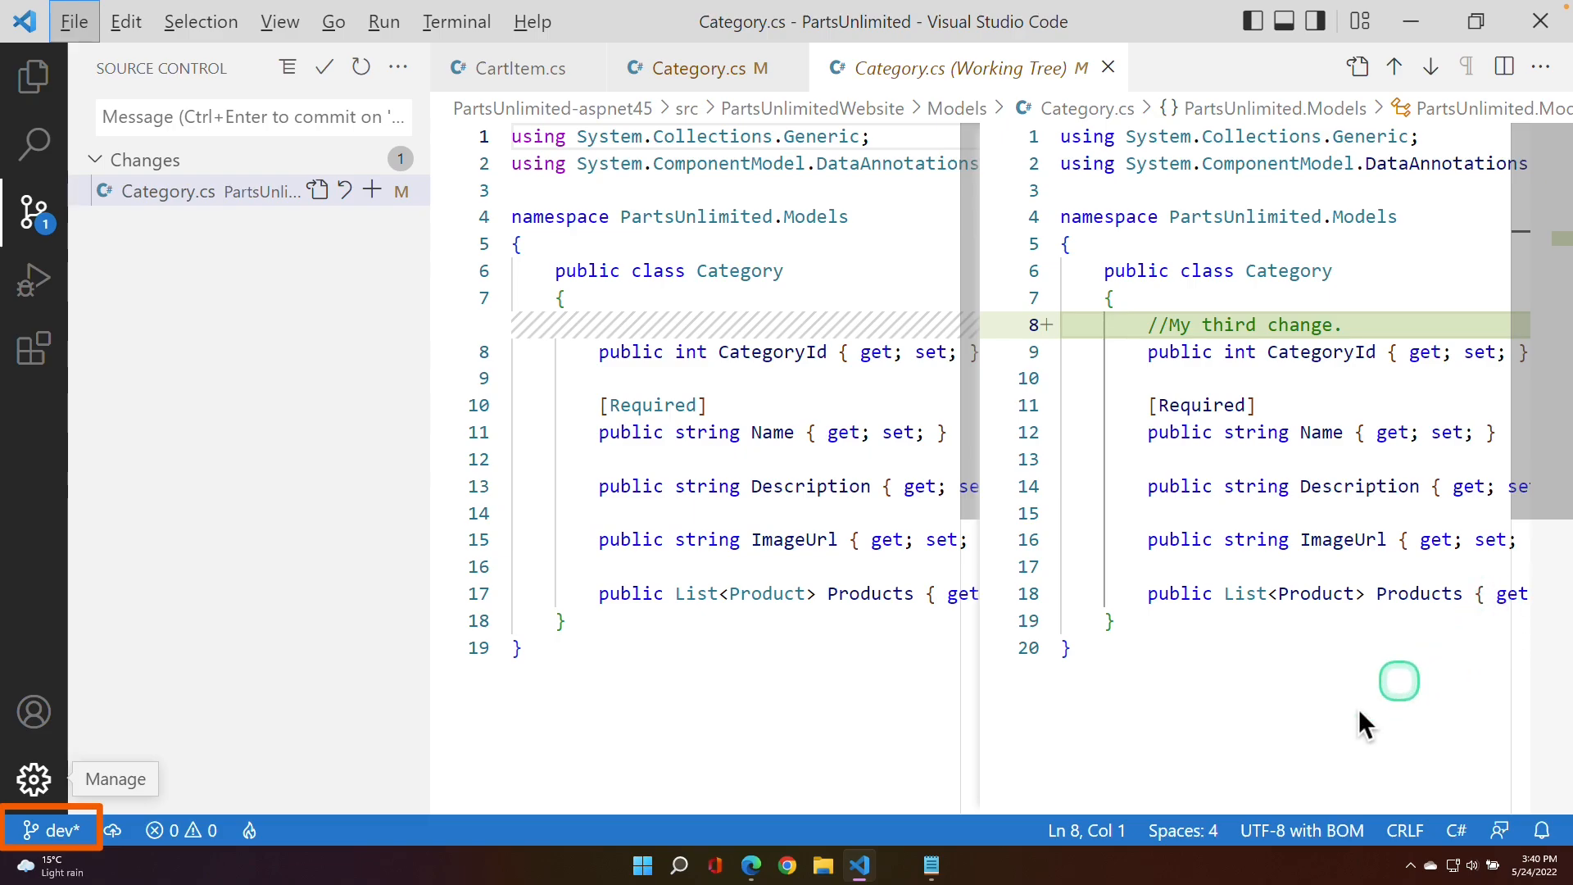
- Switch to Azure DevOps and view the PartsUnlimited repository's branches to check whether dev exists remotely
click(751, 866)
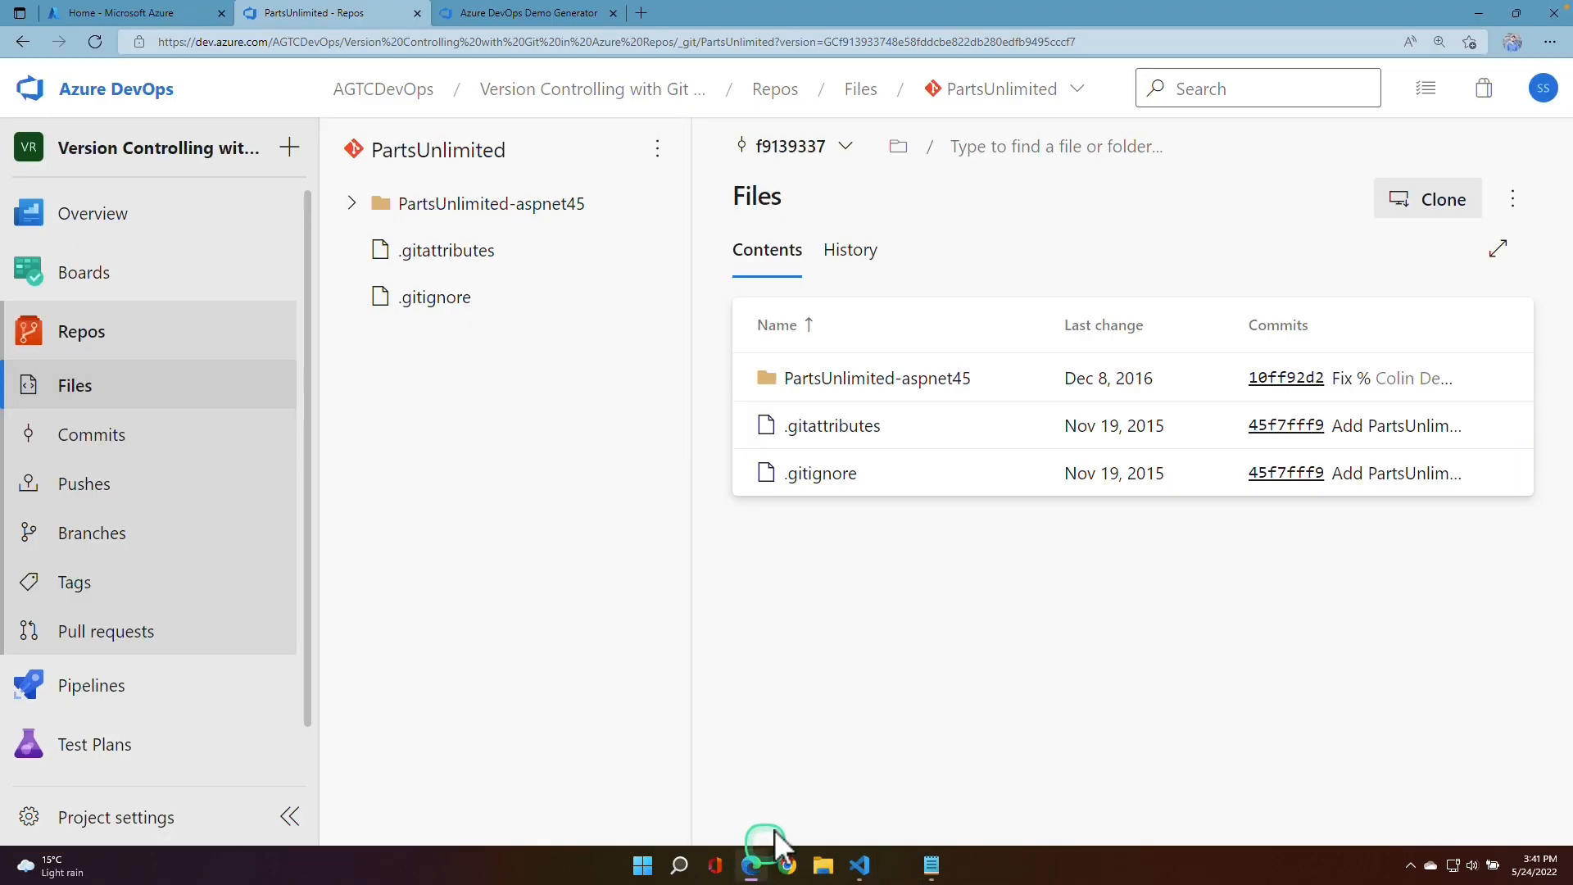
click(92, 343)
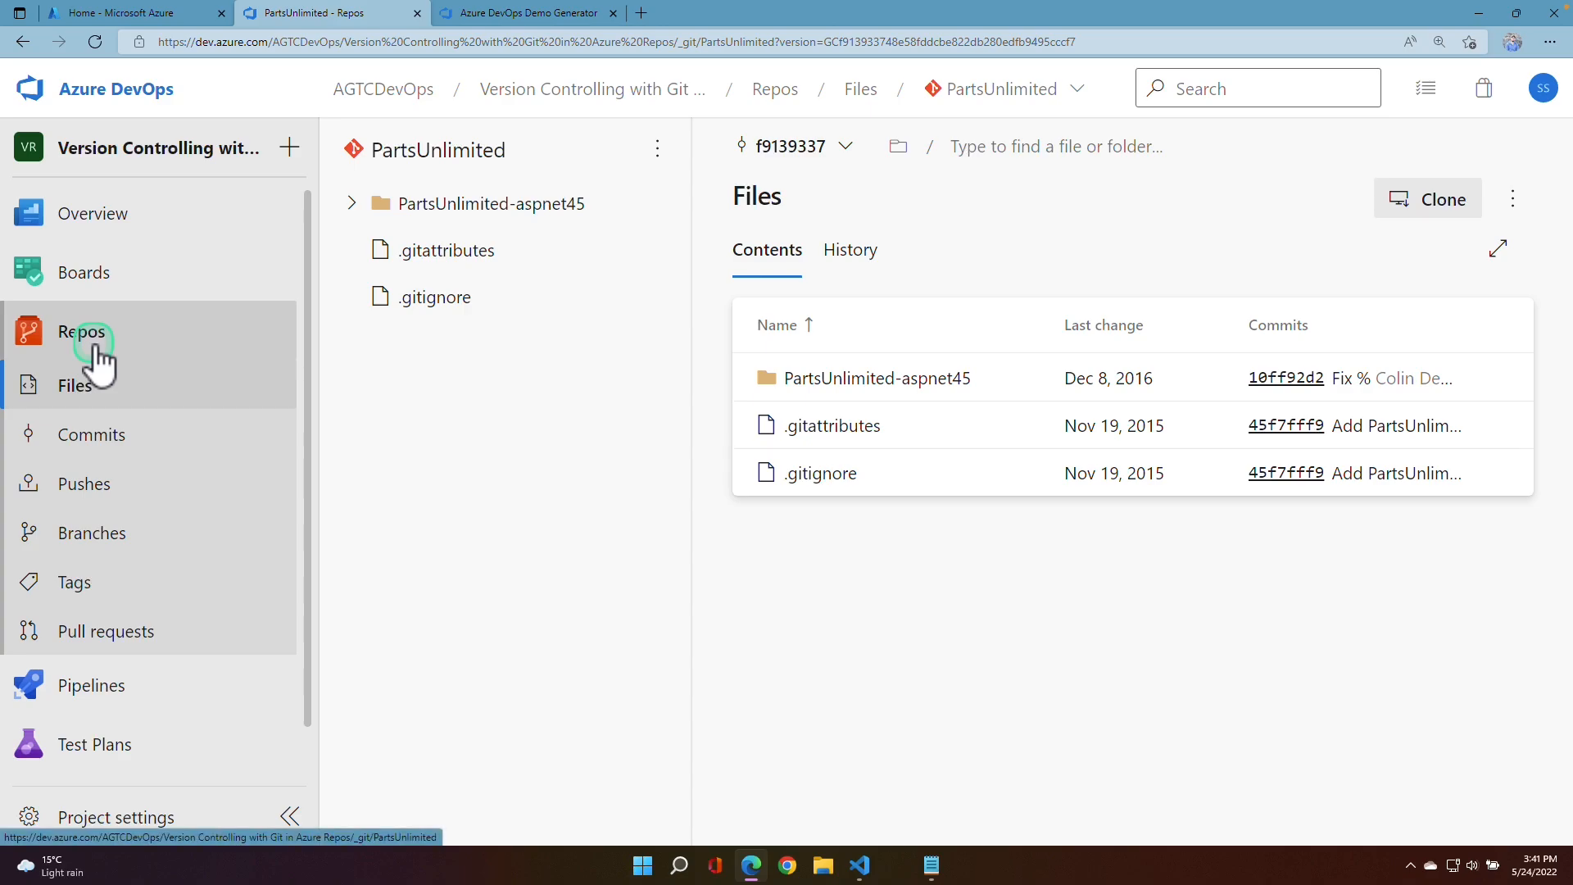
click(98, 536)
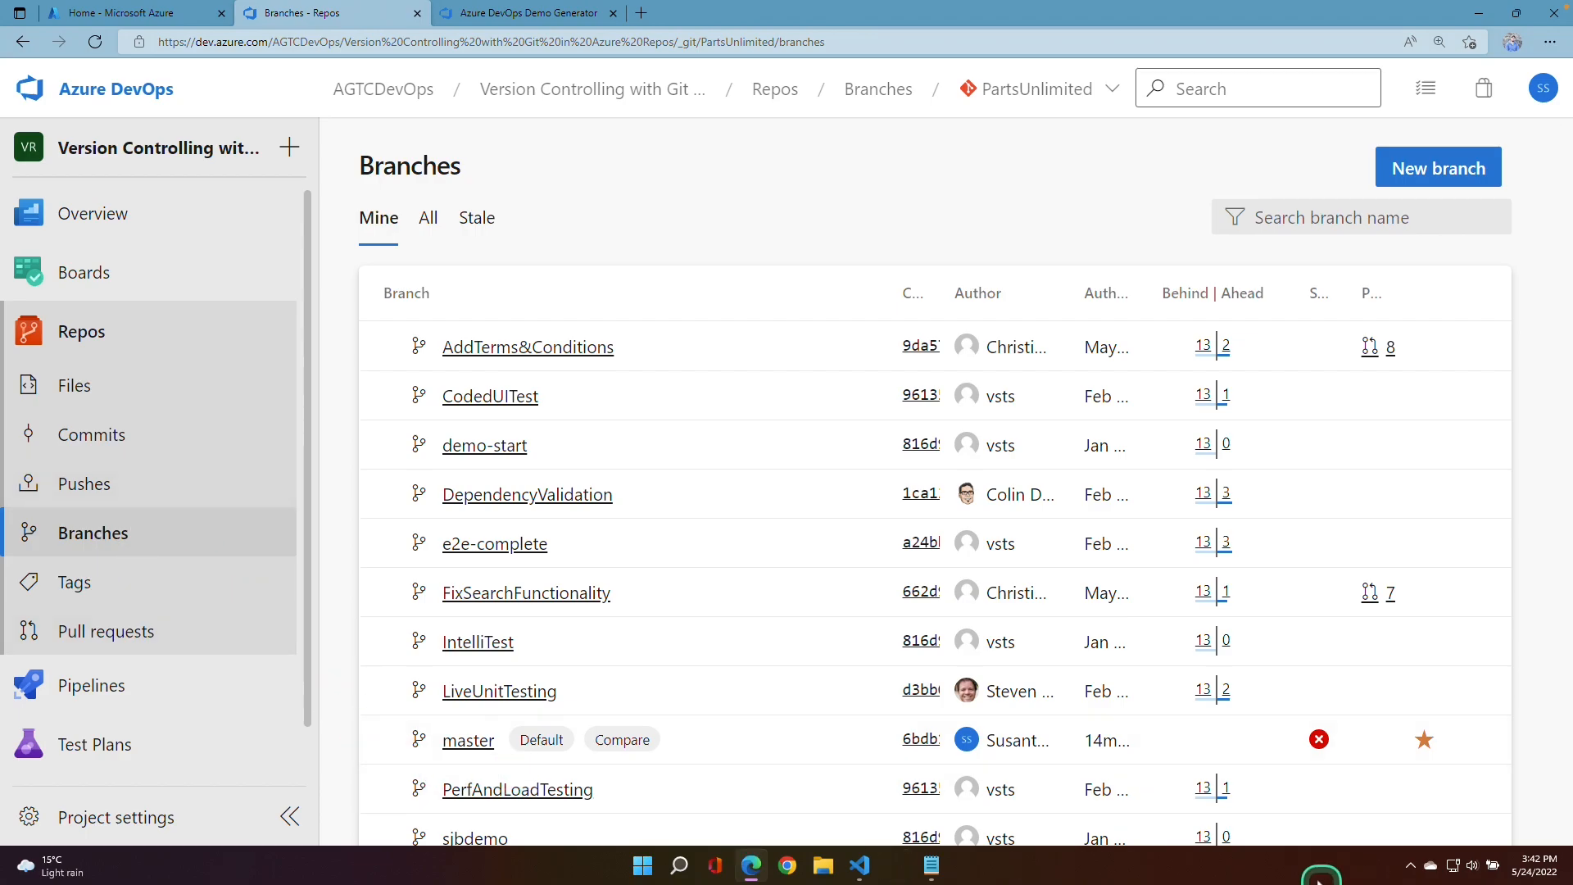
- Return to Visual Studio Code and publish the dev branch to the remote repository
click(870, 867)
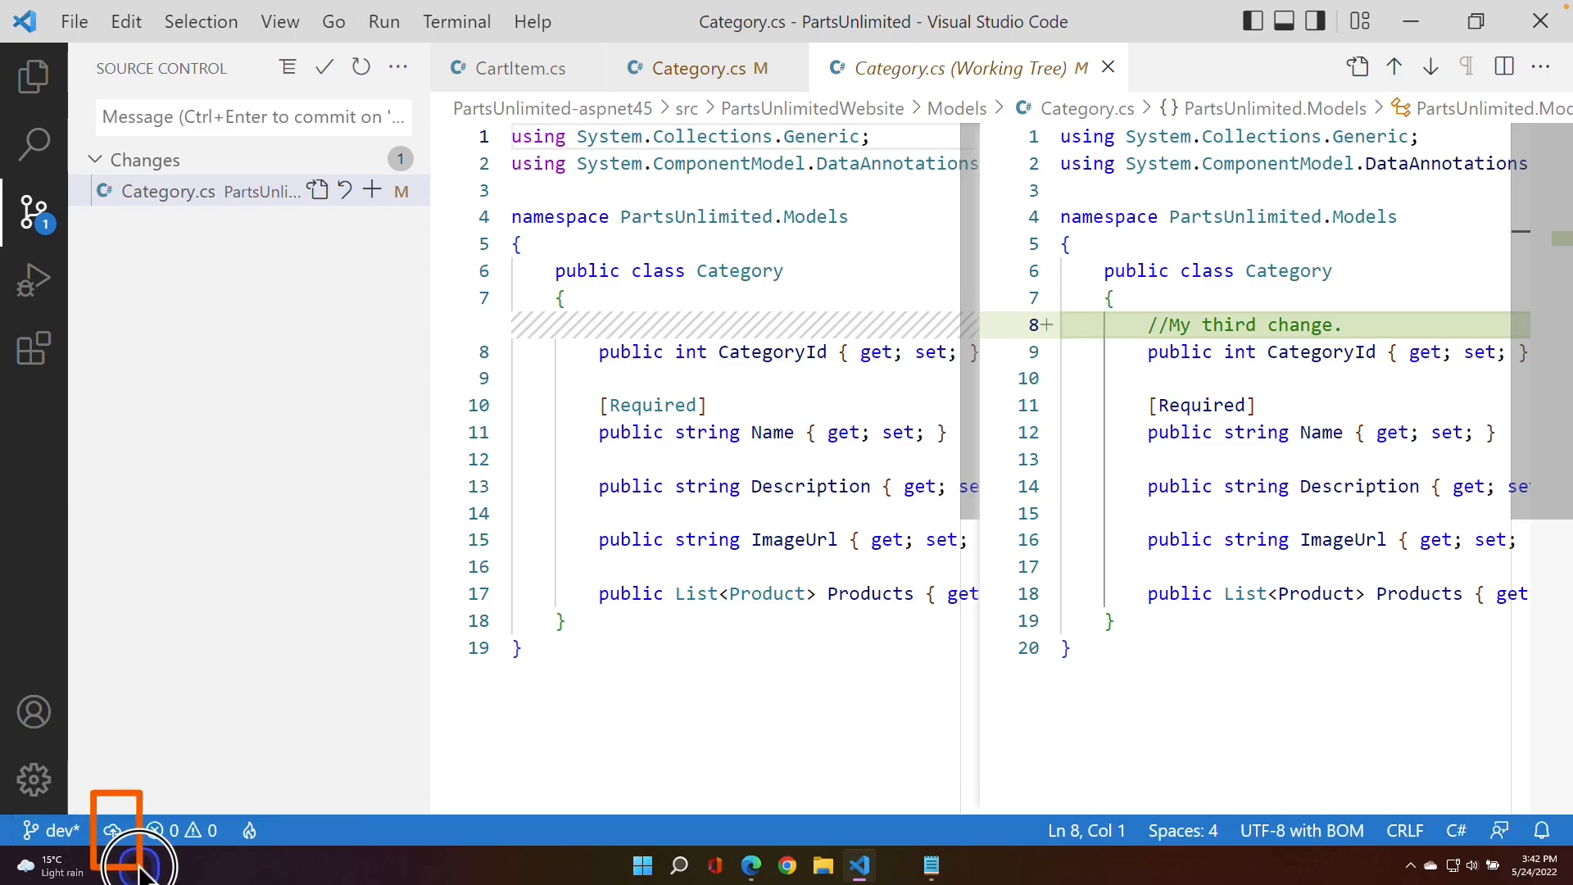
key(alt)
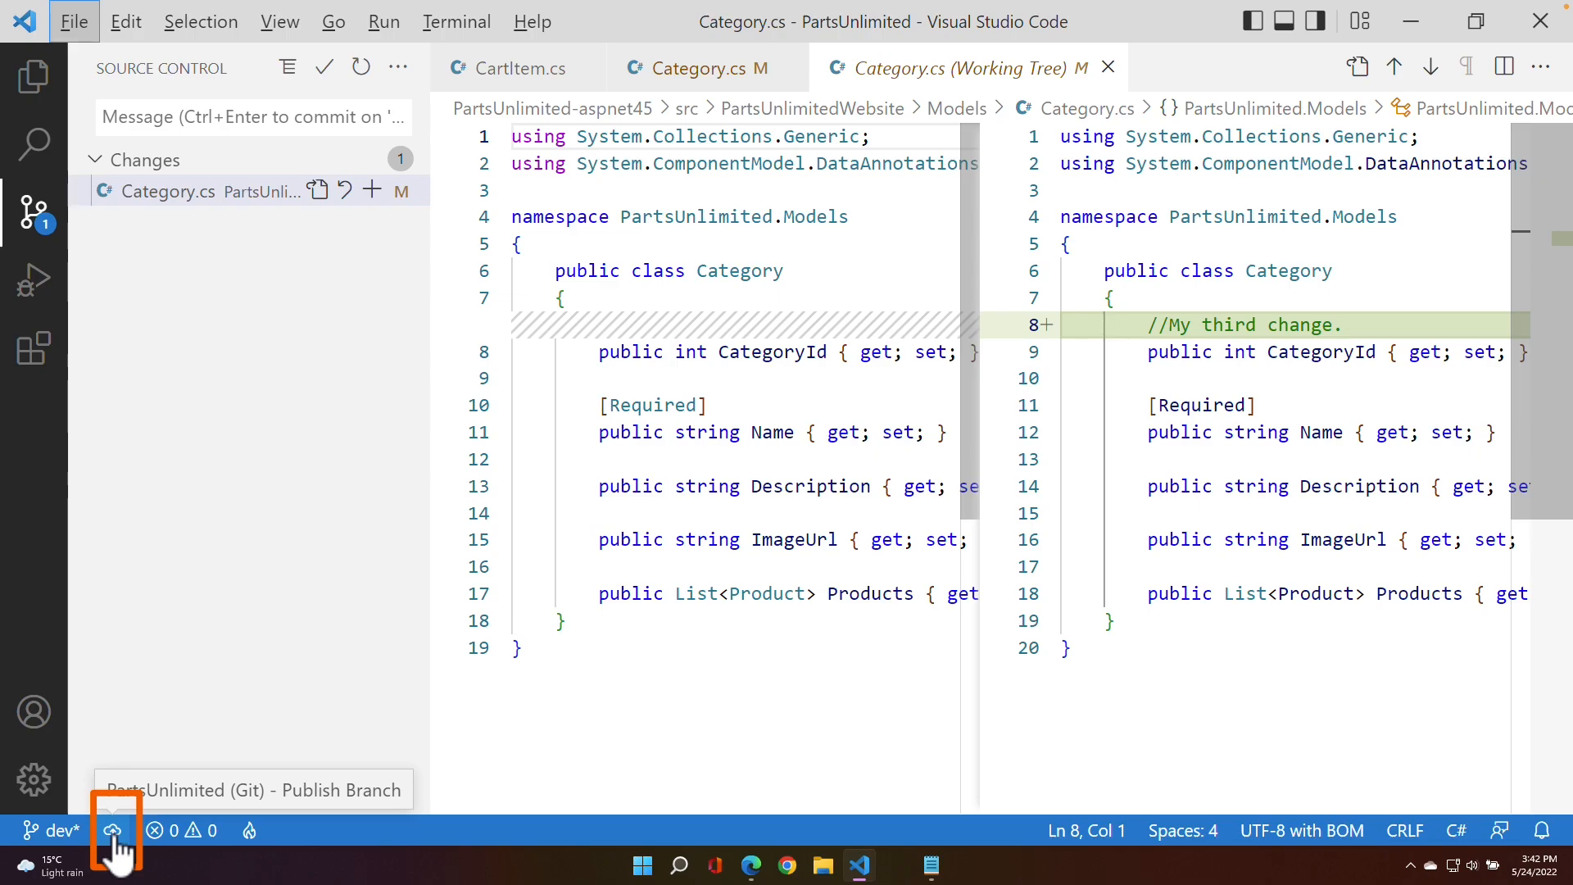
click(115, 833)
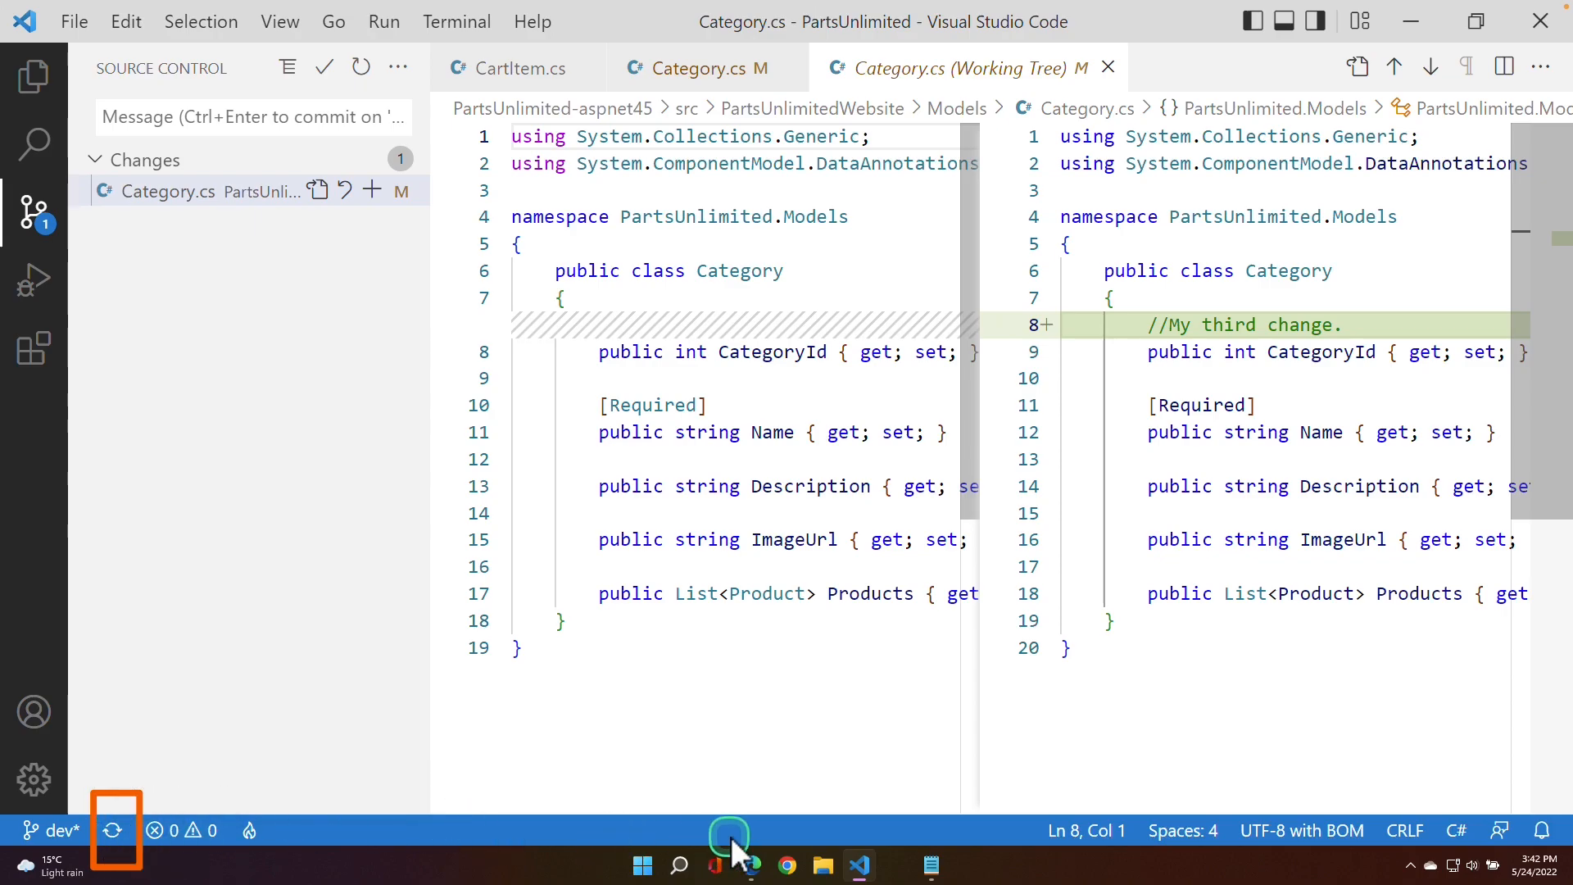
- Back in Azure DevOps, reload the repository's branch list and look for the published dev branch
click(751, 866)
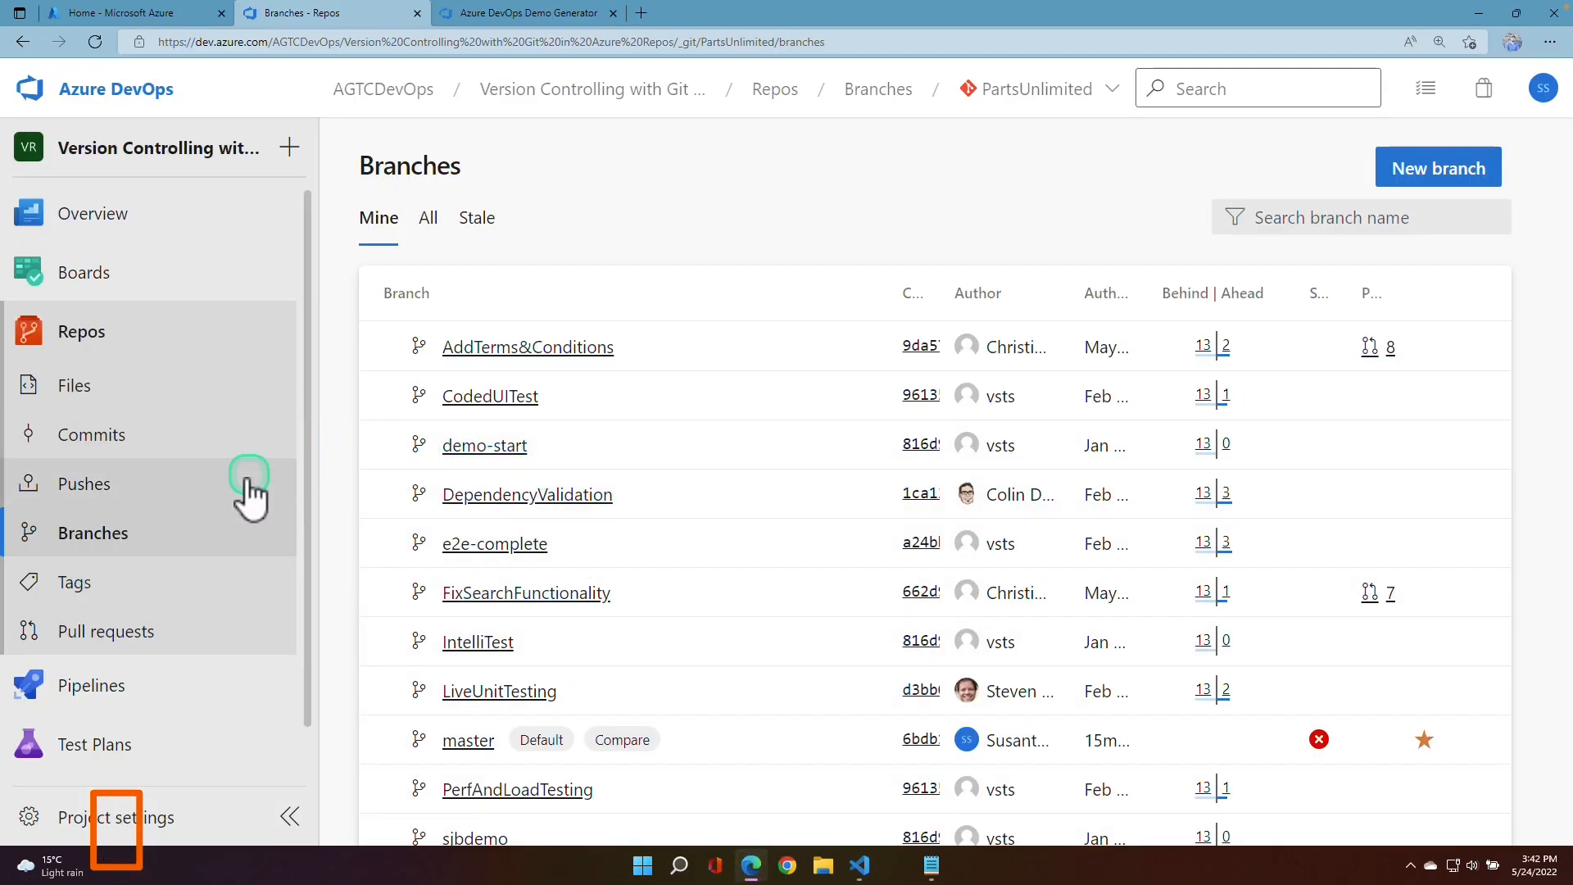
click(140, 339)
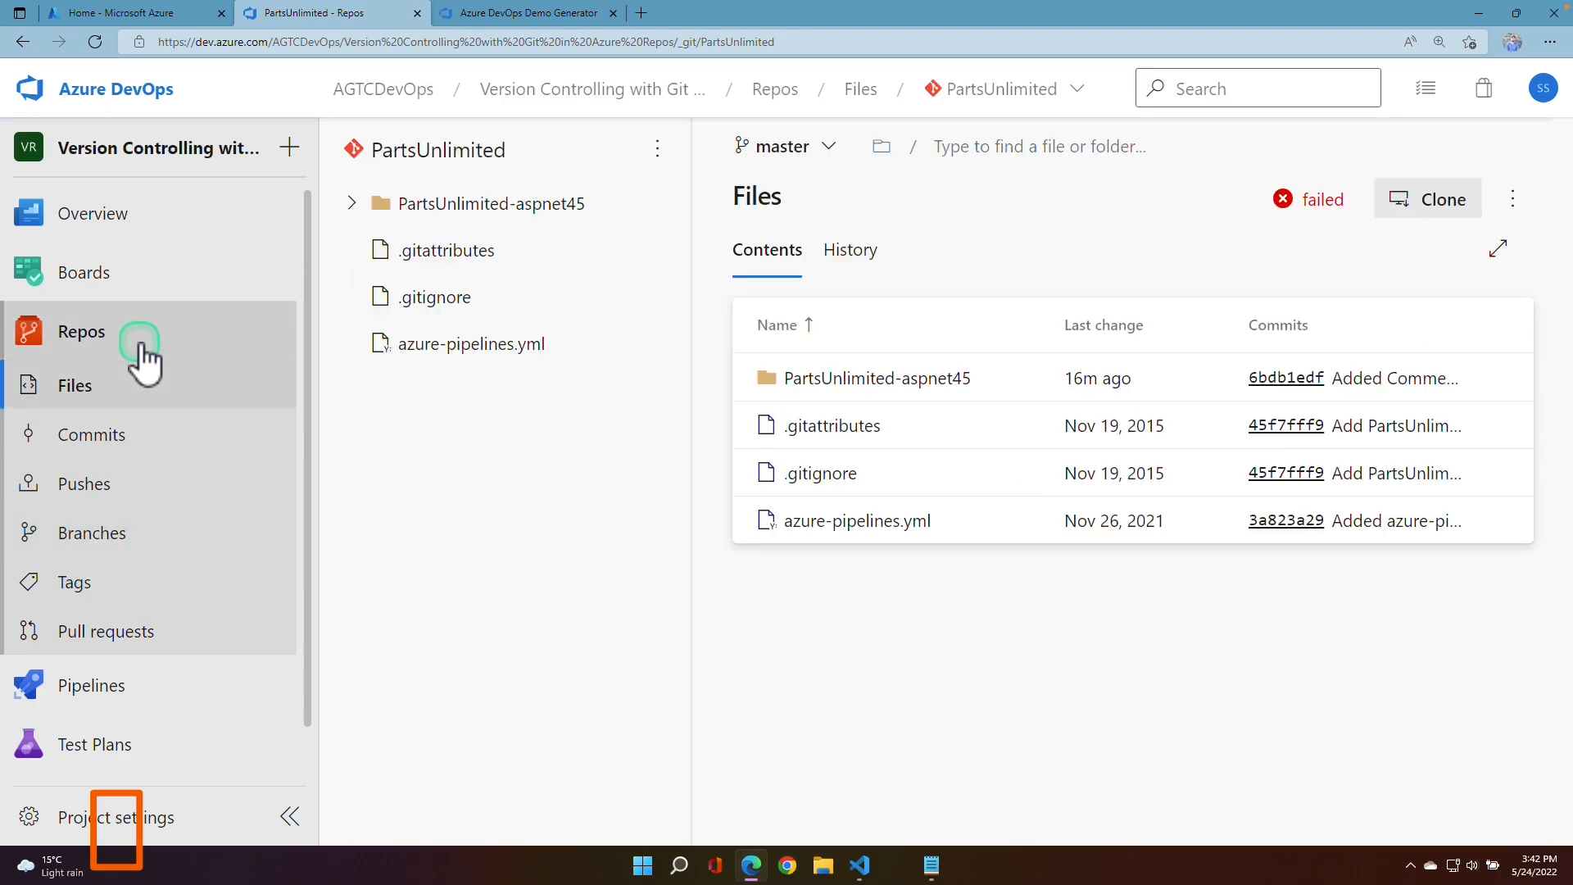
click(122, 537)
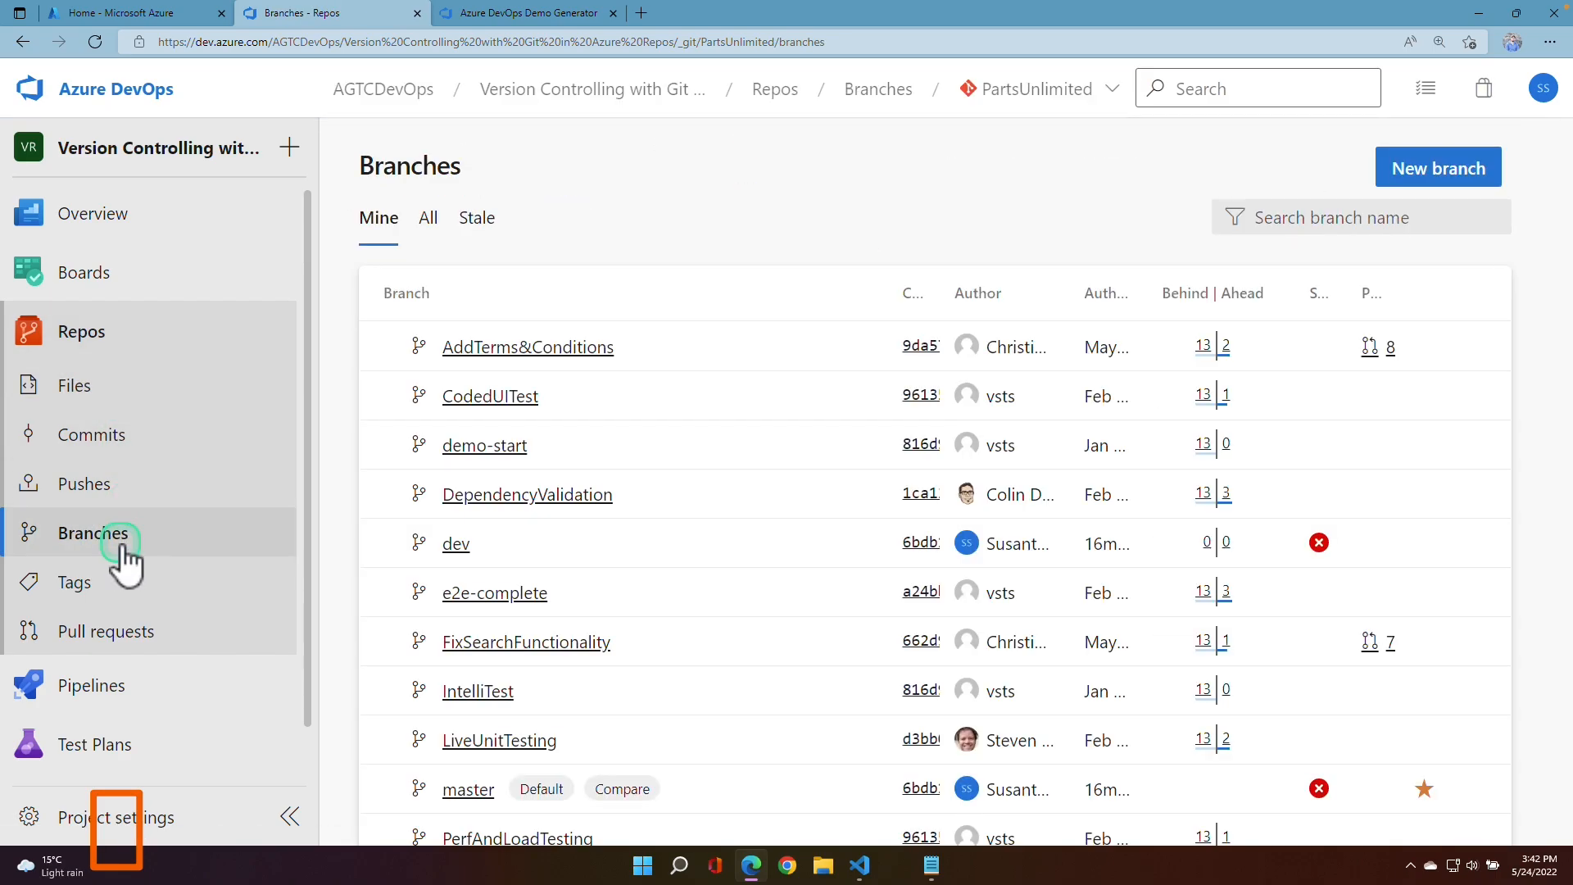
mouse_move(370, 524)
mouse_down()
mouse_move(840, 607)
mouse_move(1460, 579)
mouse_up()
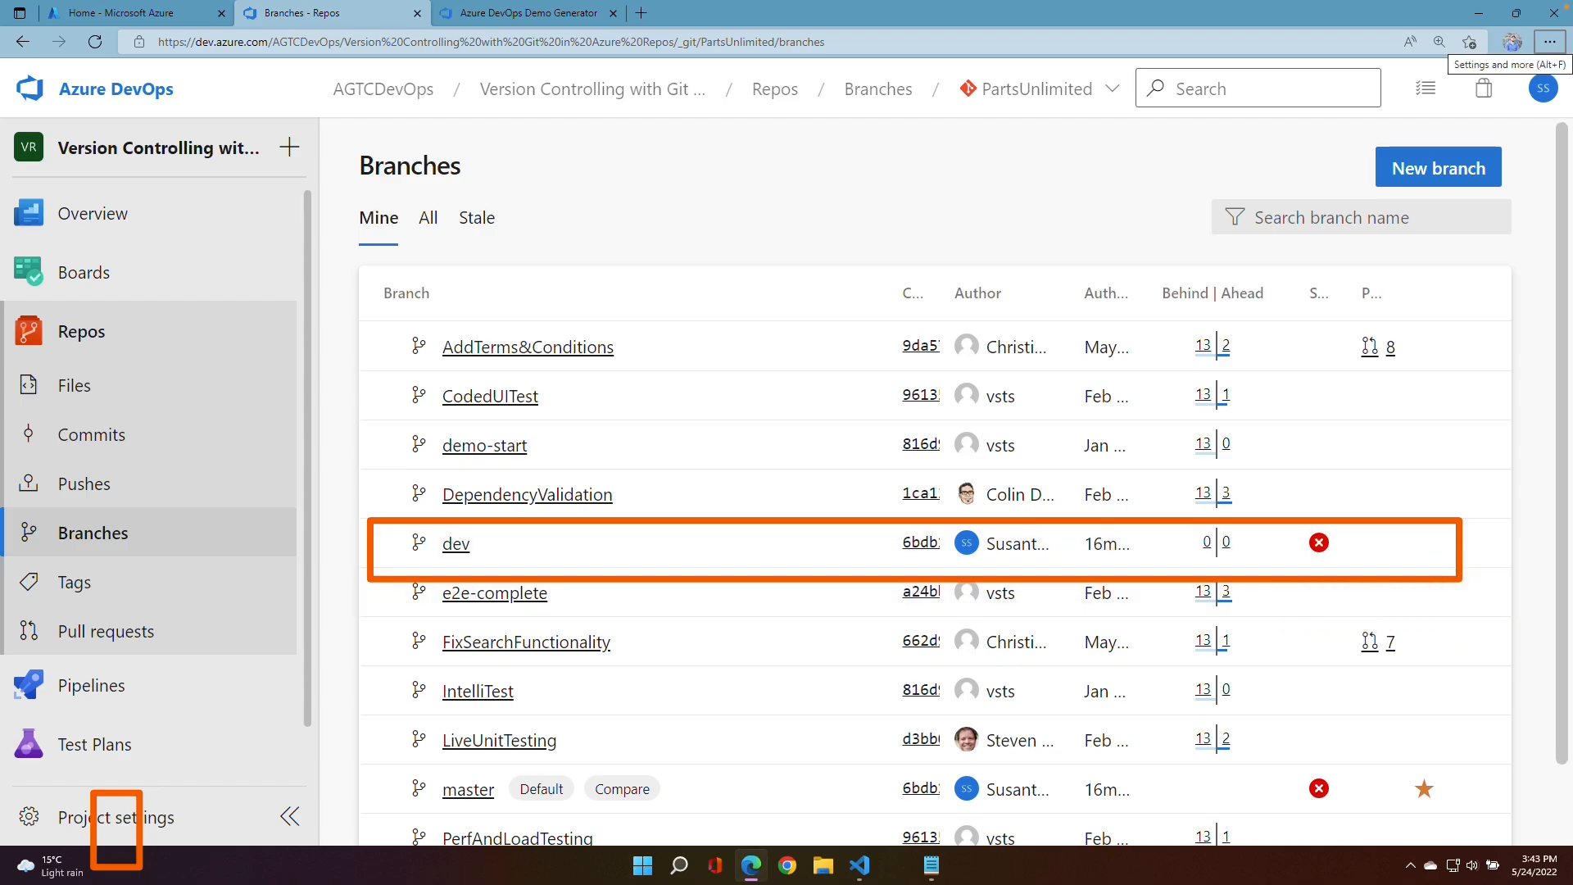
- Permanently delete the dev branch from the remote PartsUnlimited repository
click(1477, 544)
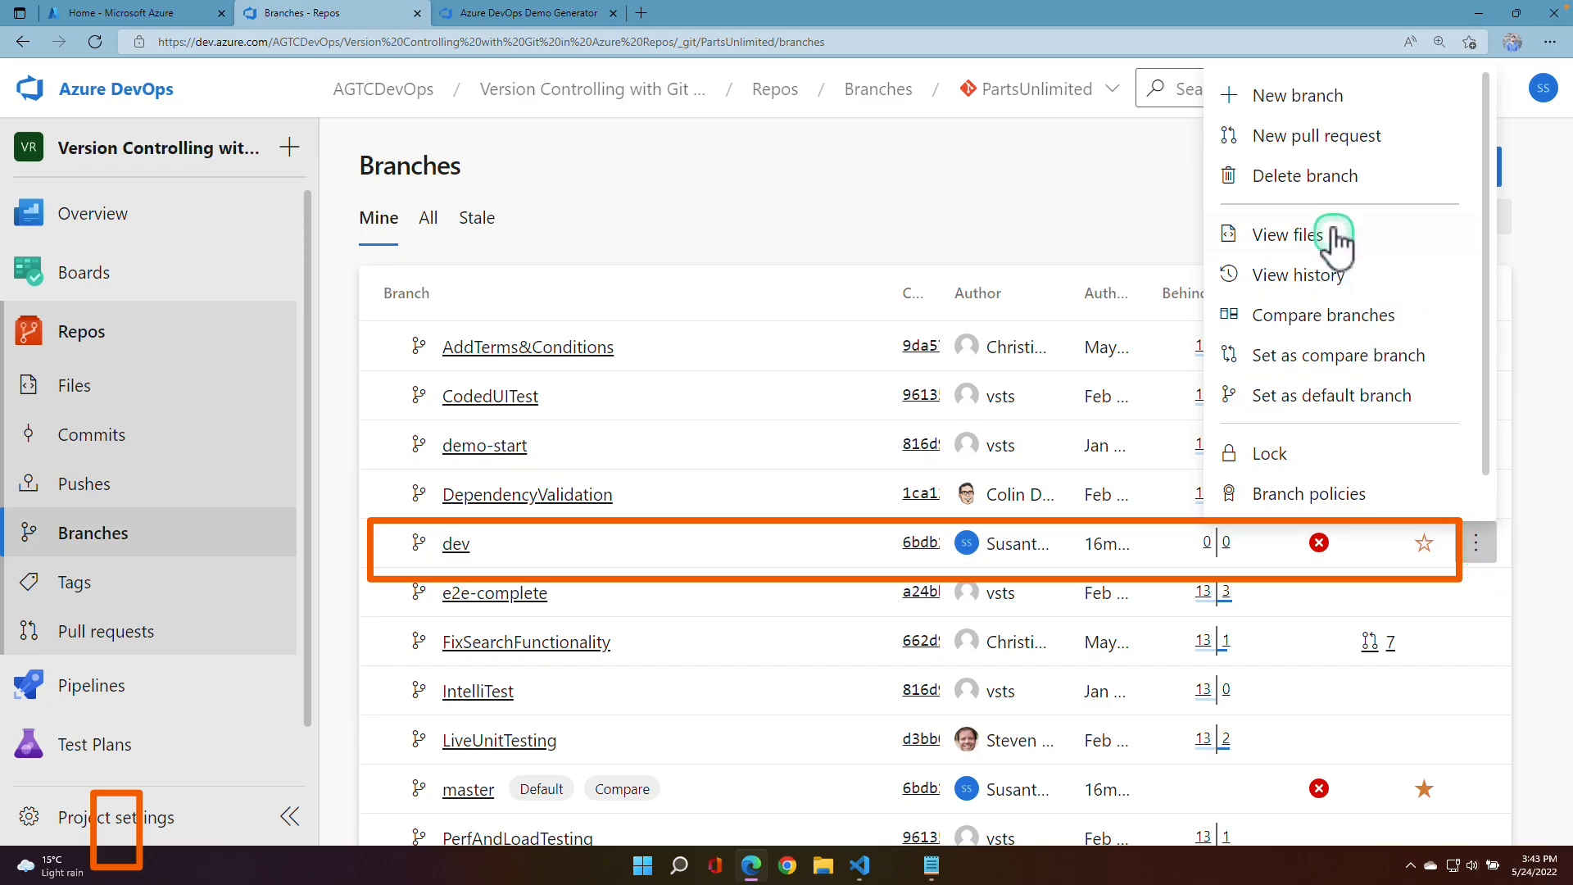
click(1329, 180)
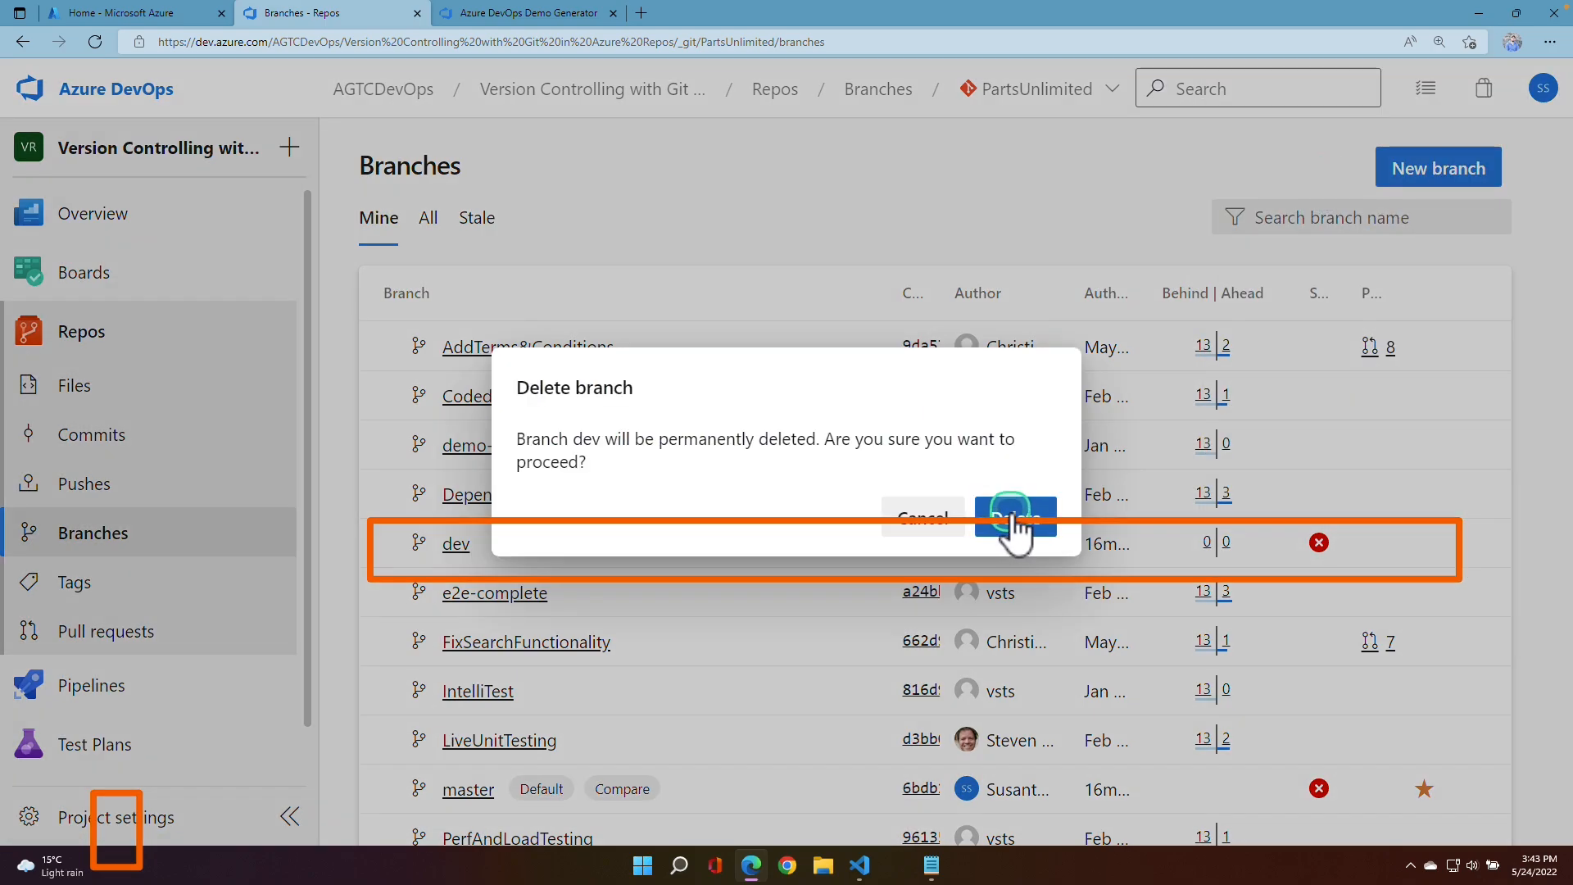
click(1010, 512)
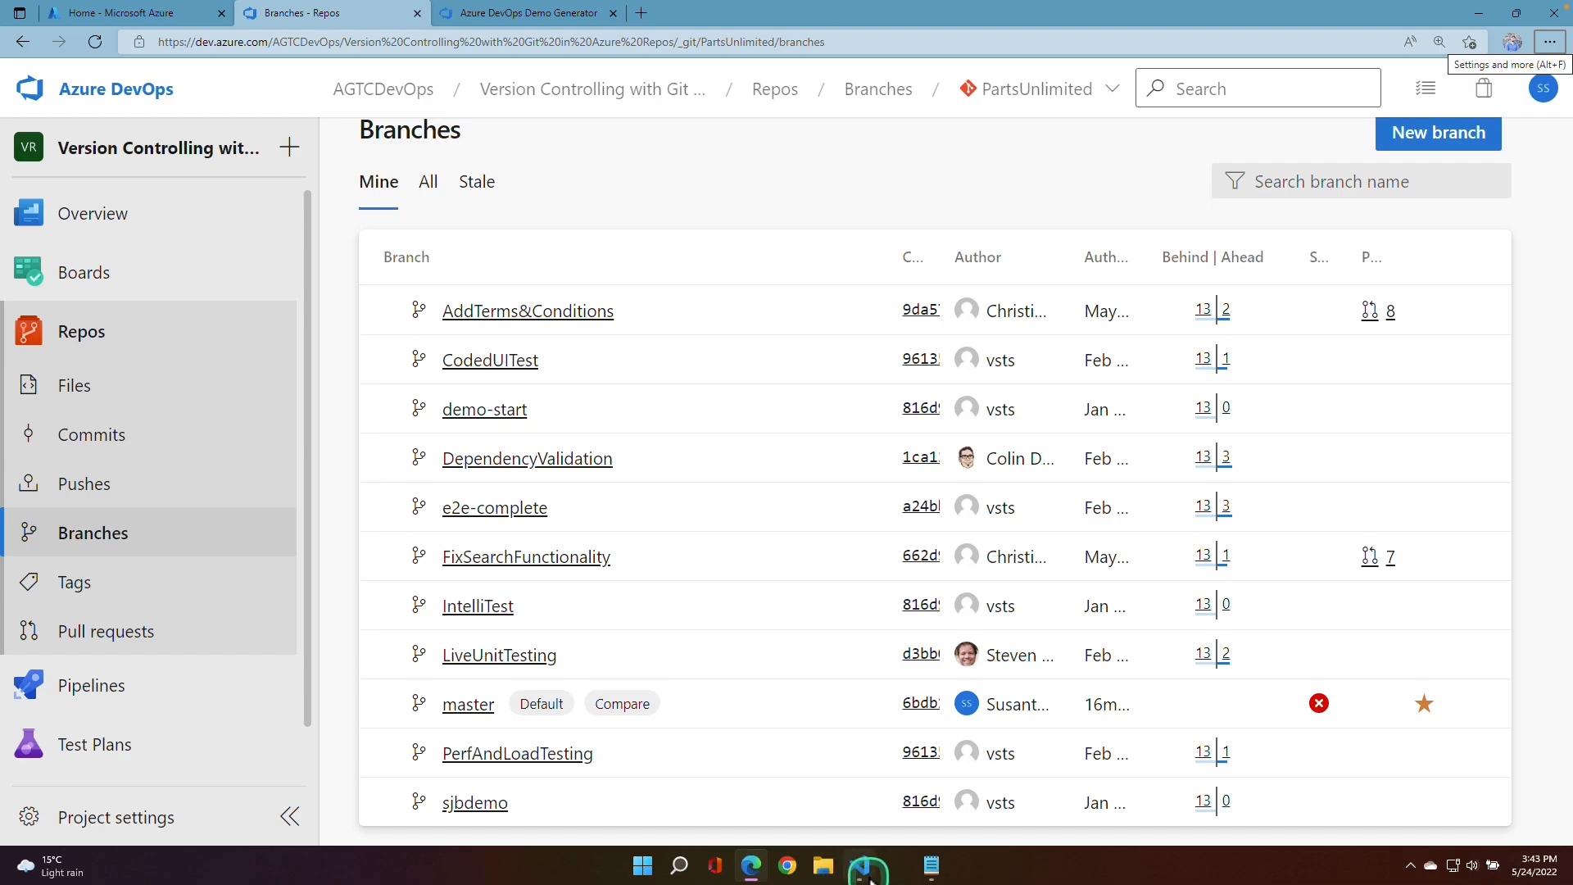
- Switch to Visual Studio Code and check out the local master branch in place of dev
click(860, 866)
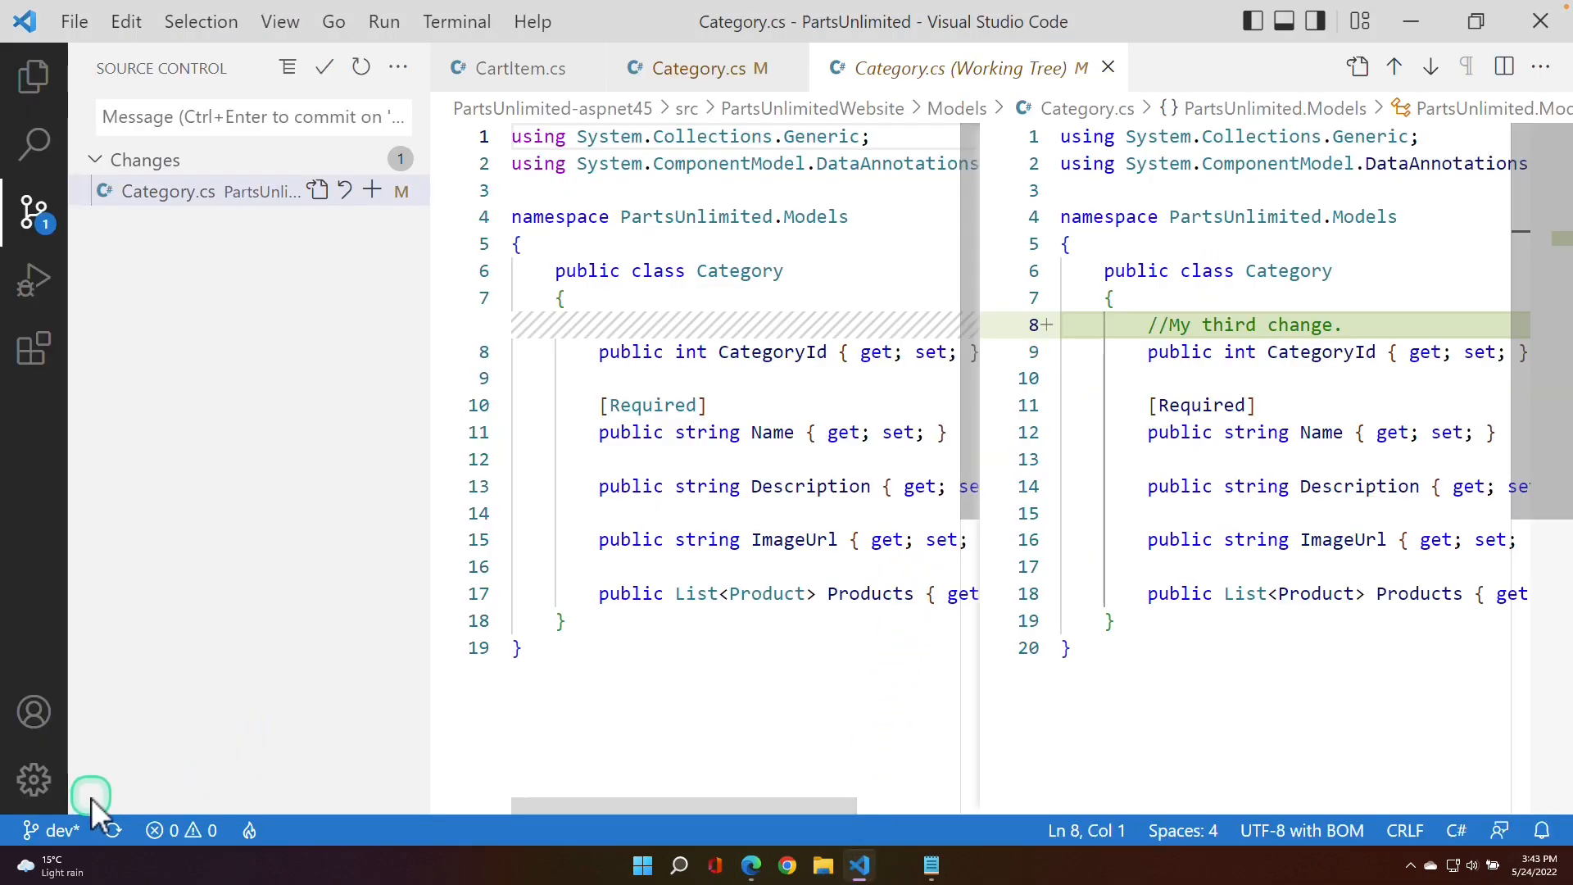
click(65, 830)
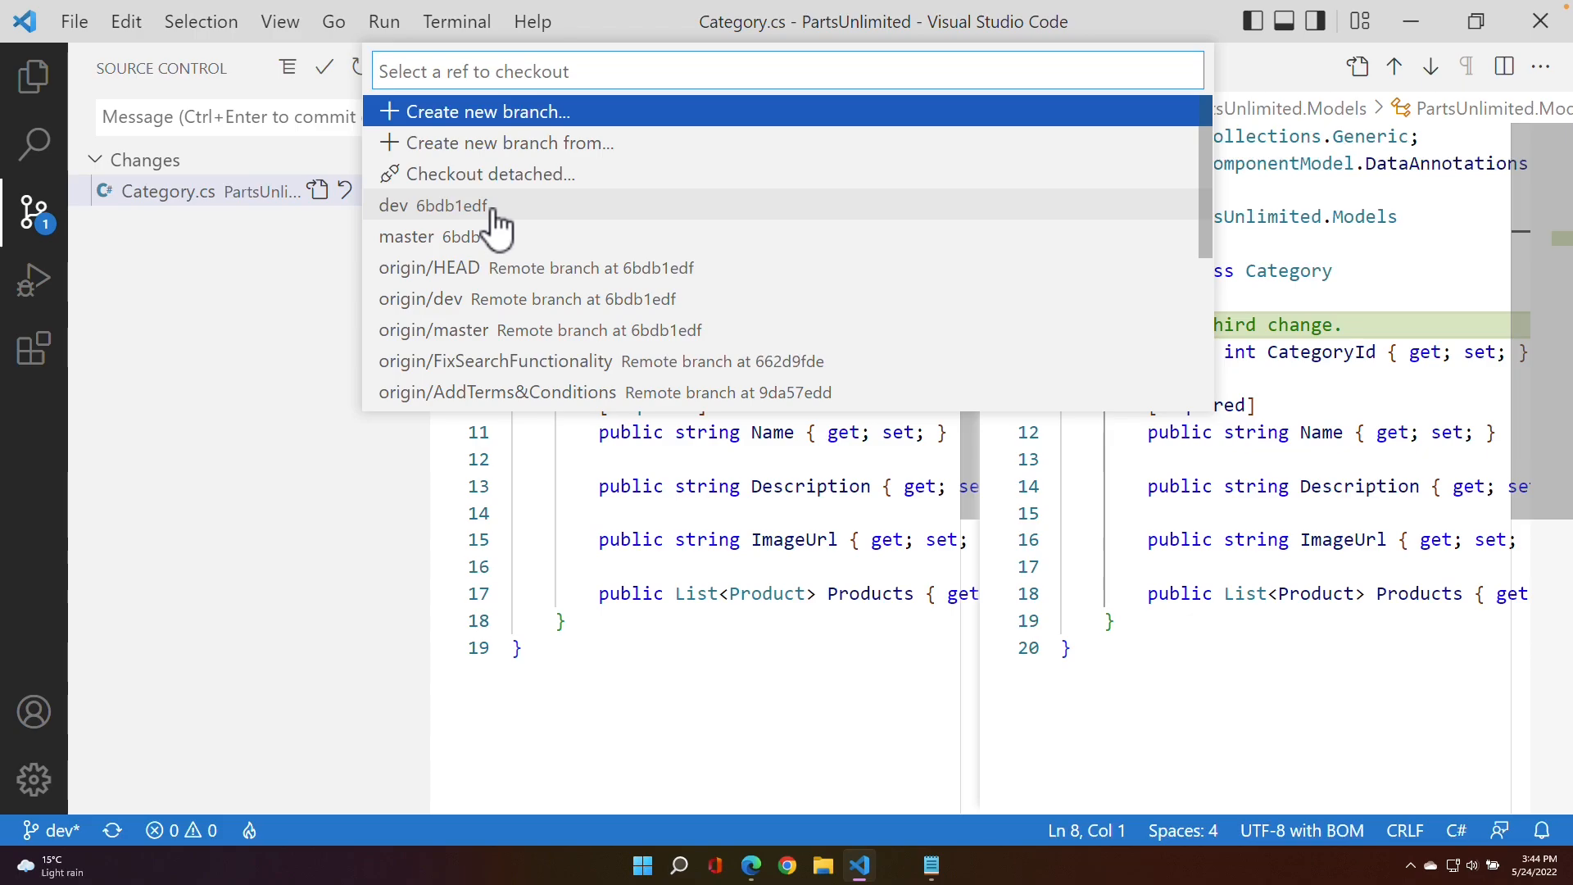
click(516, 233)
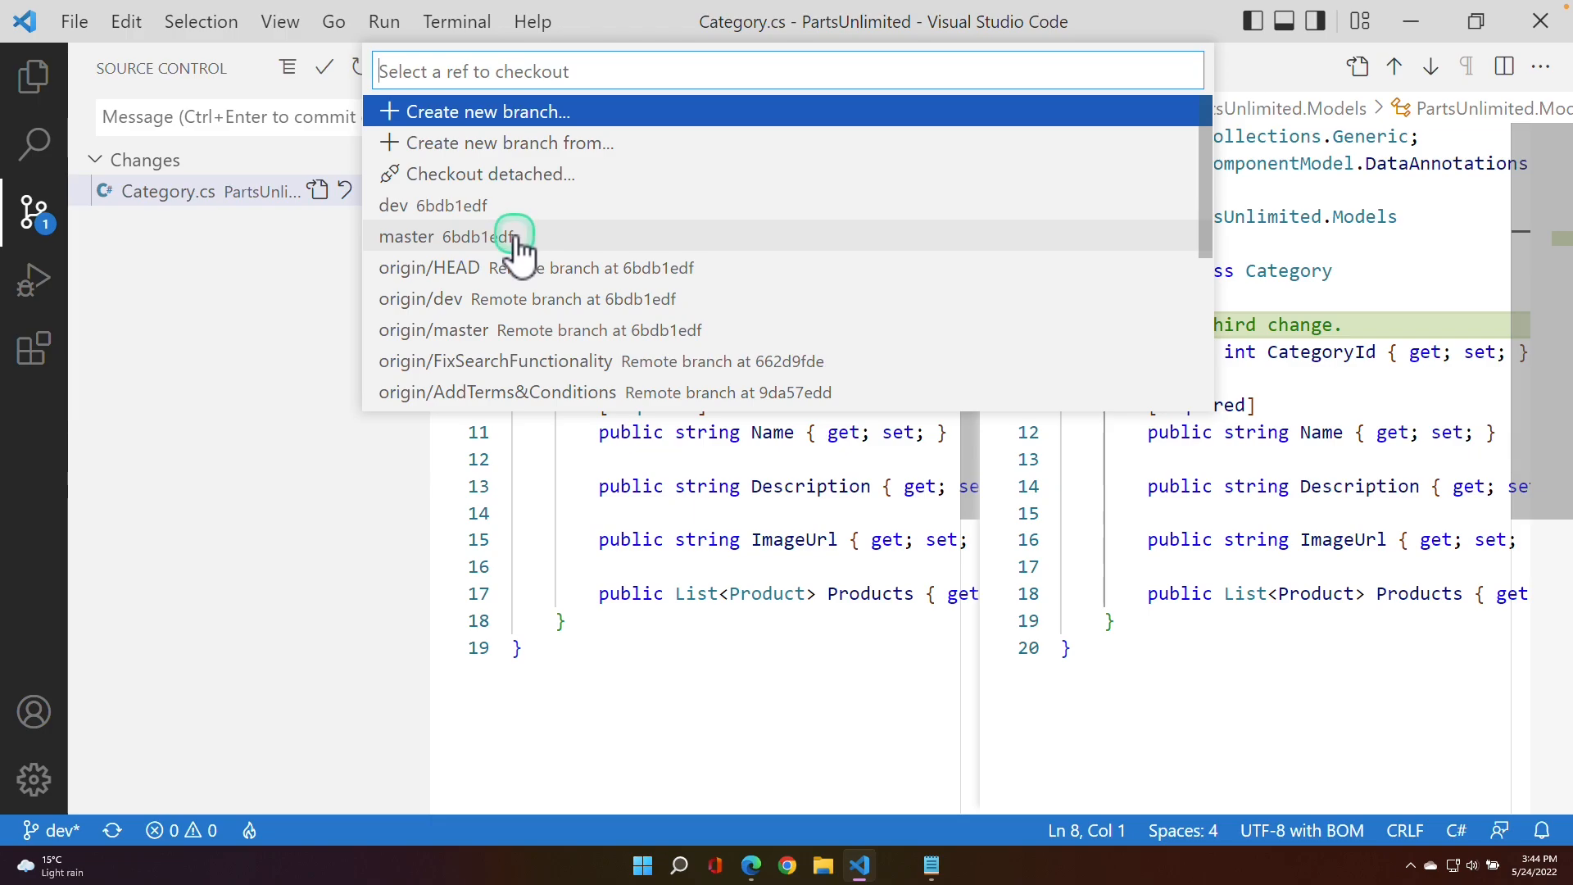
click(516, 237)
- Run the Git: Delete Branch command and delete the local dev branch
click(281, 24)
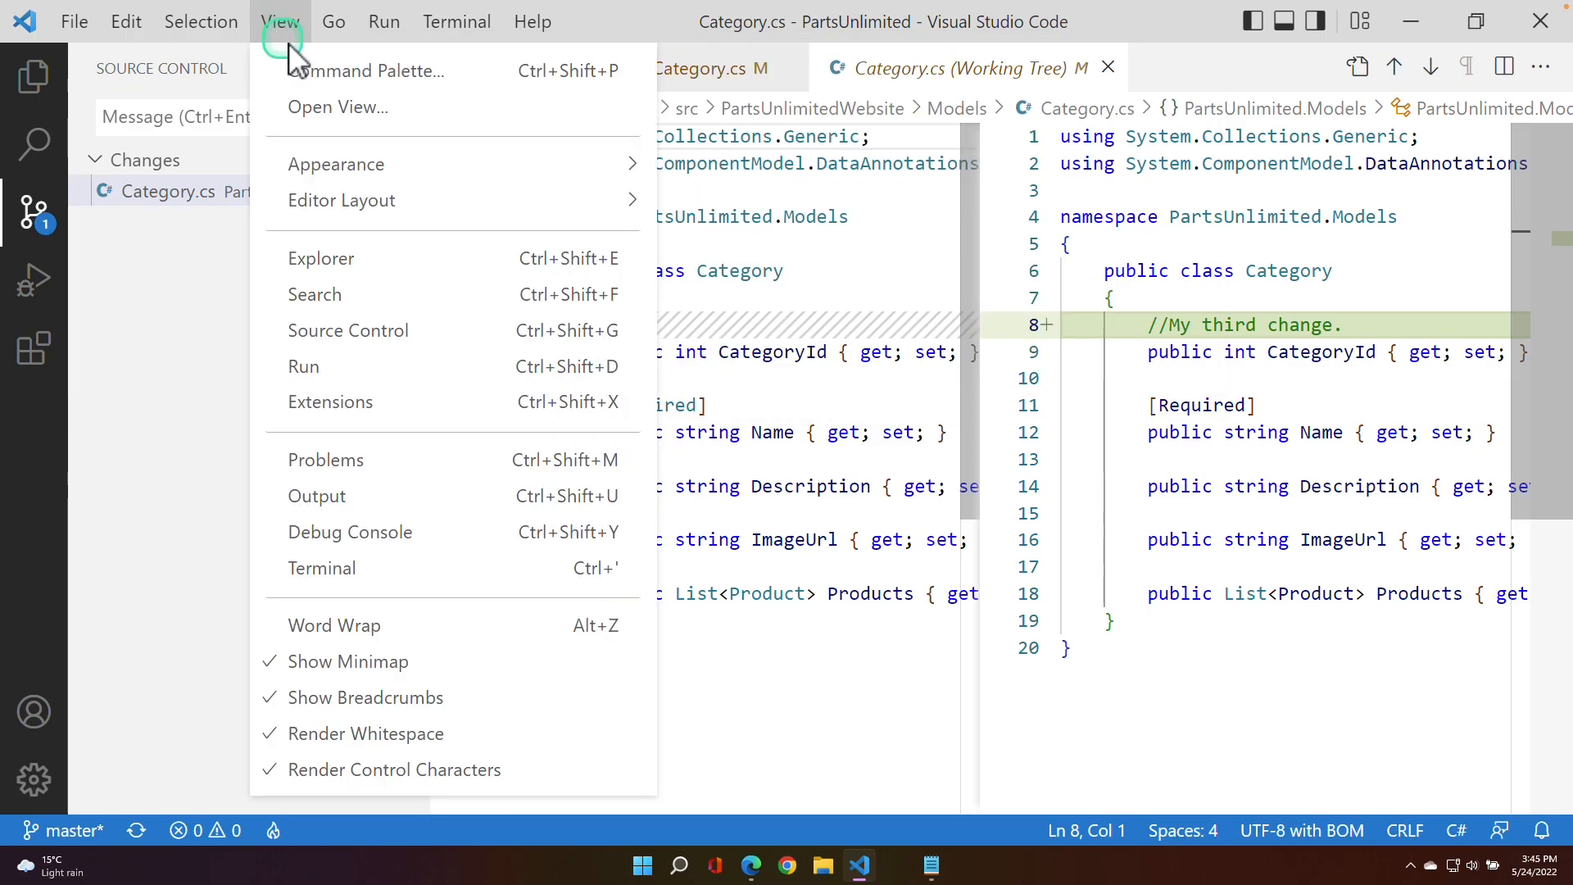
click(320, 74)
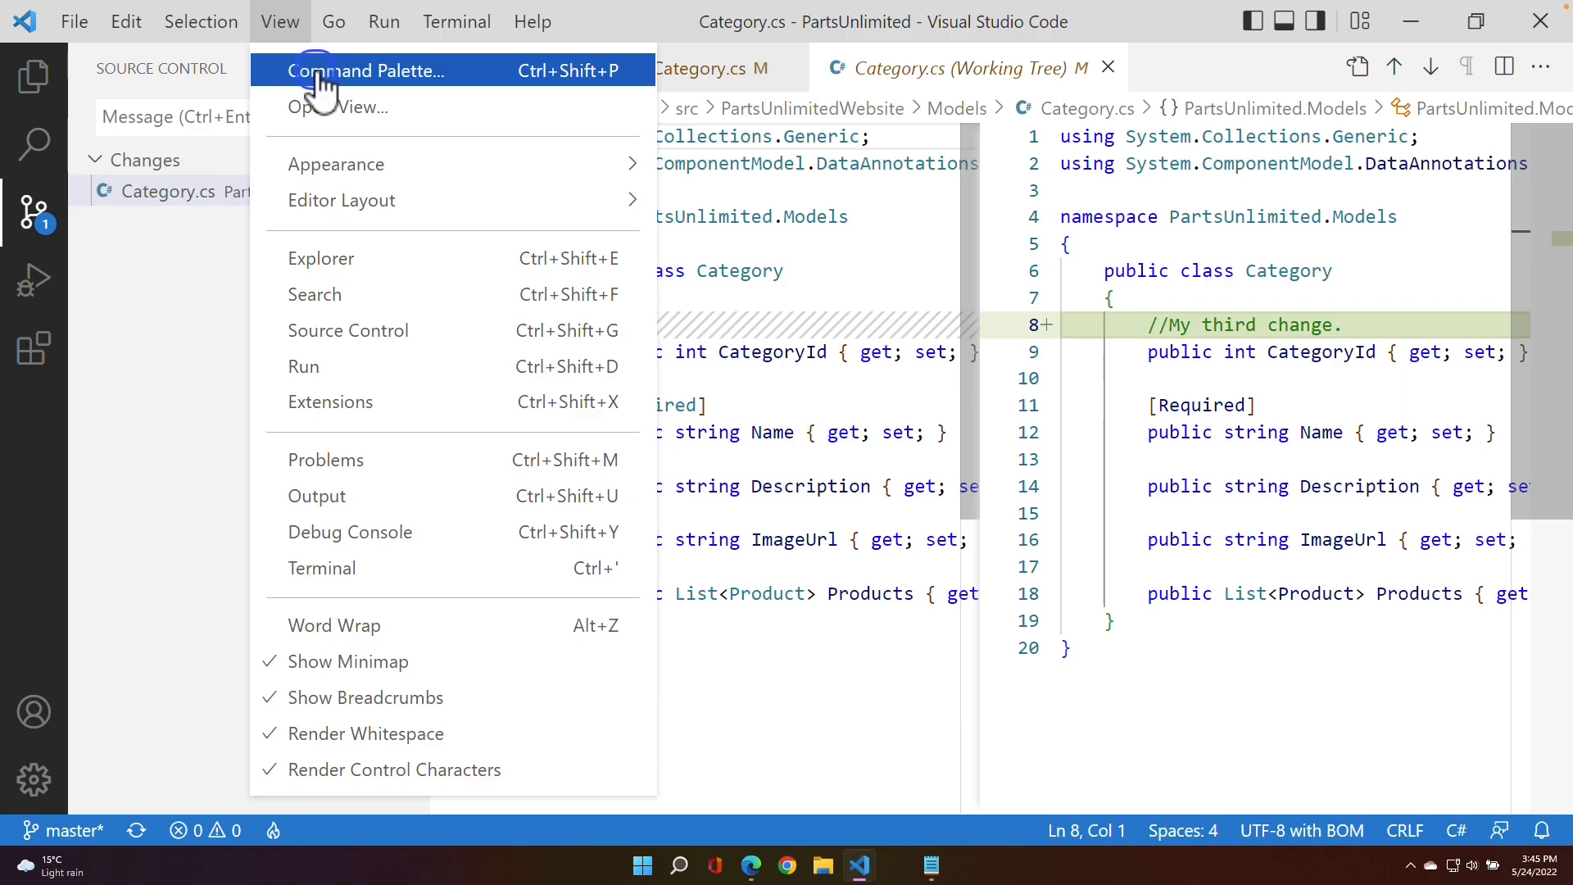
click(533, 78)
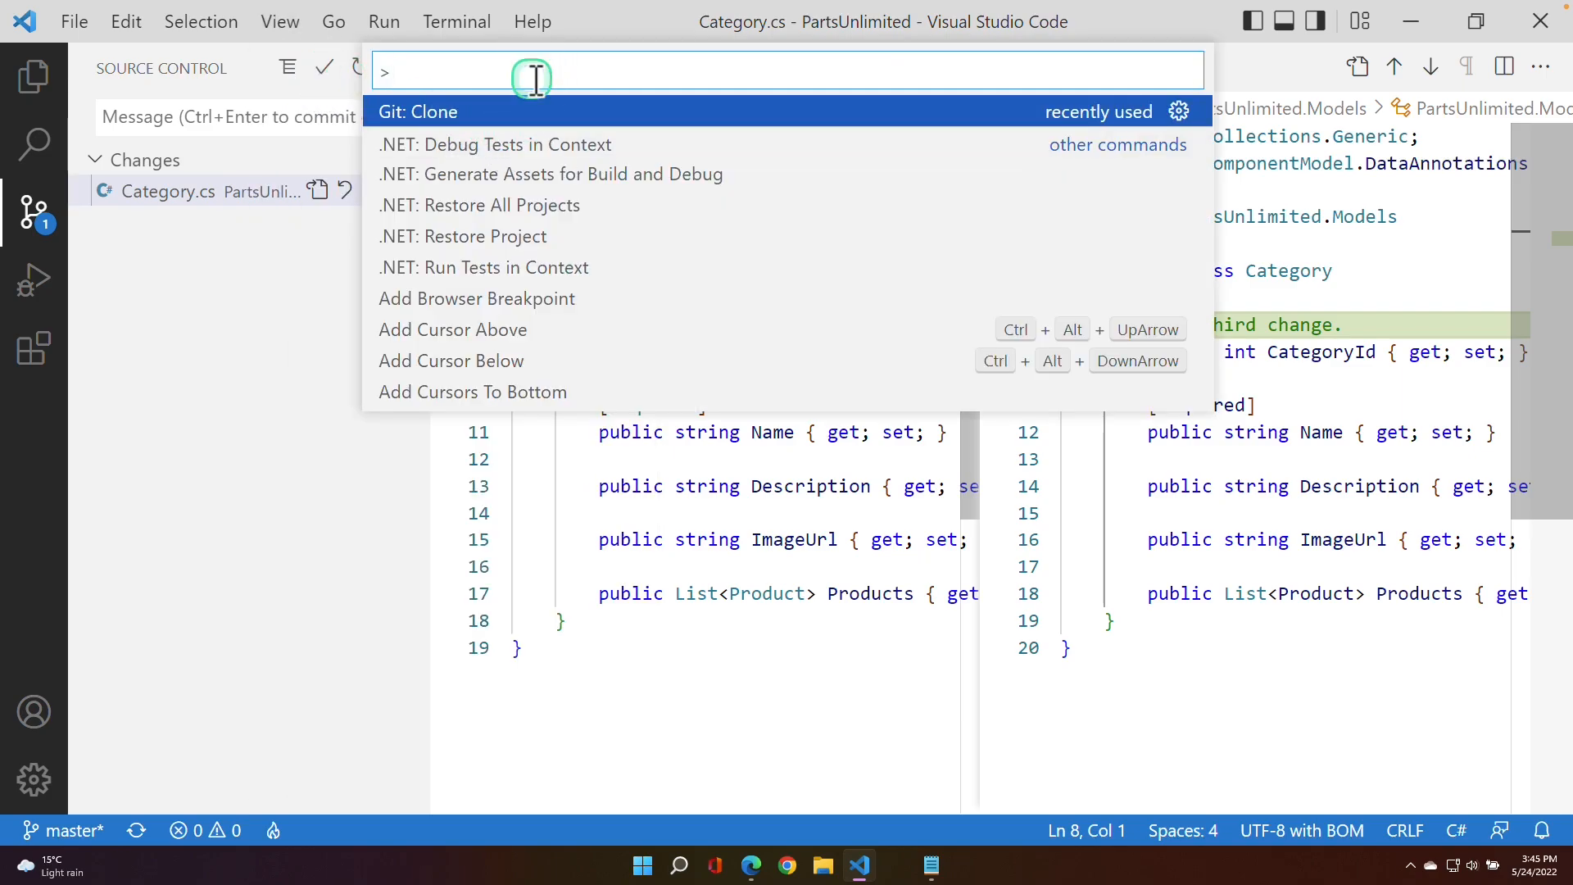
text(git: de)
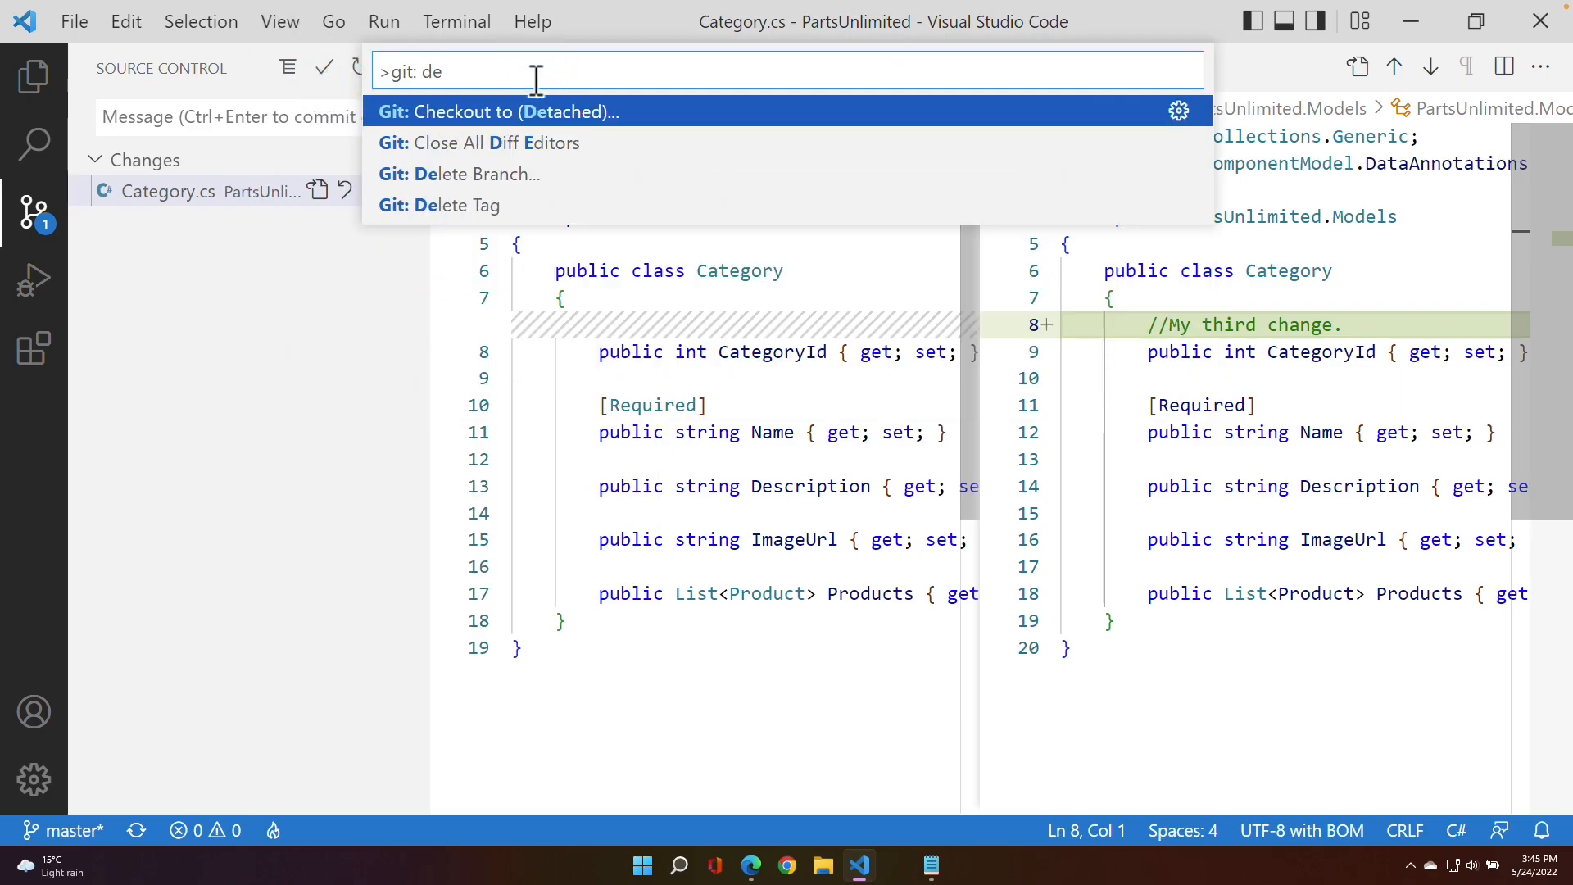
text(letebranch)
key(Return)
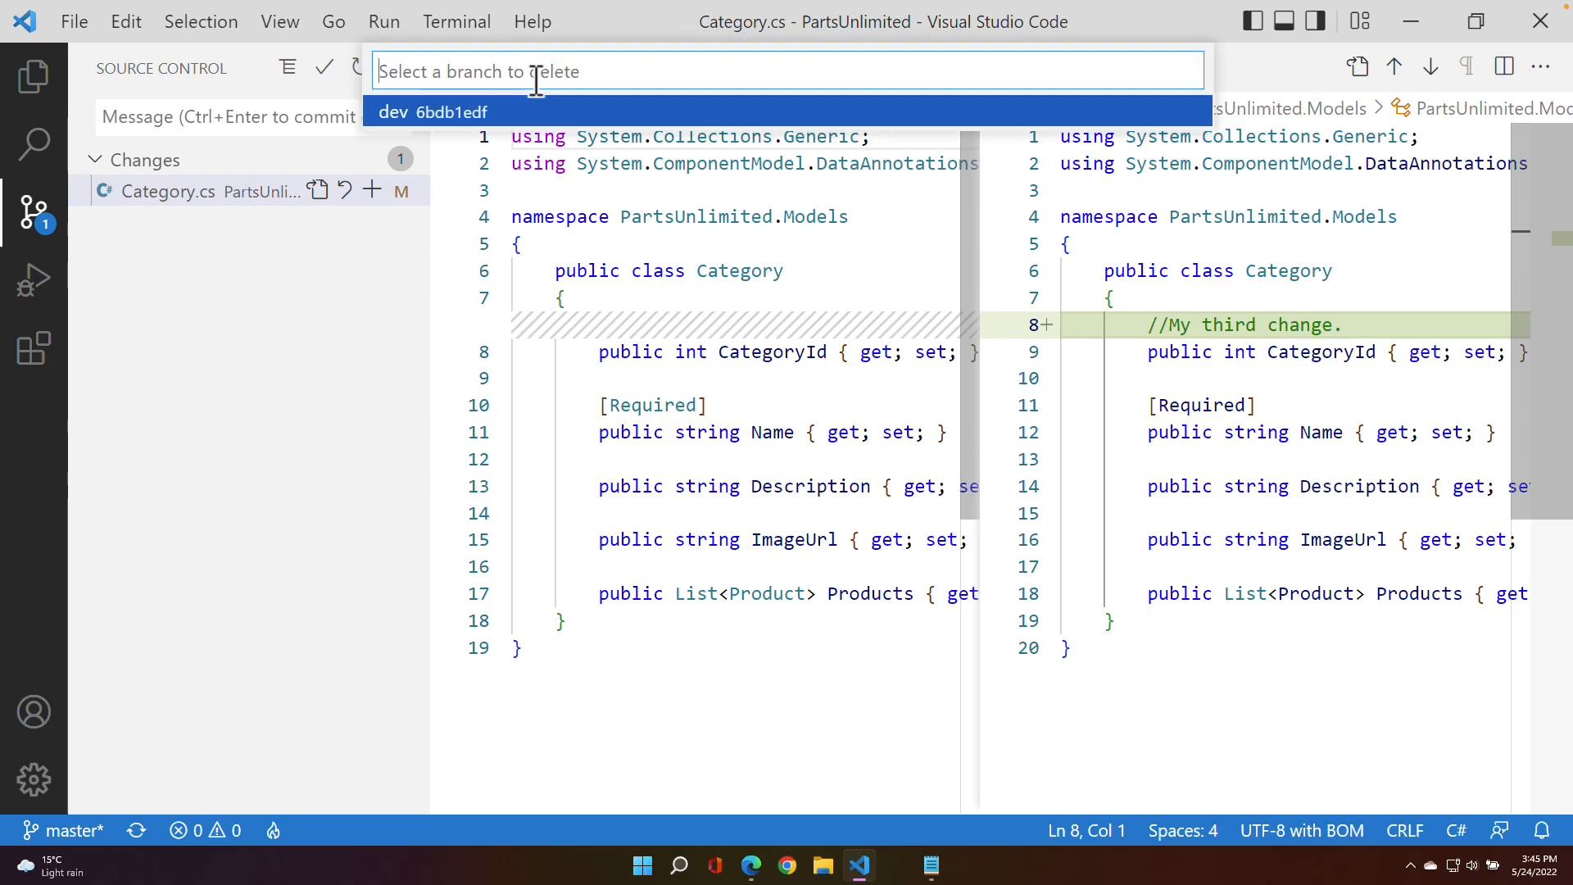
click(483, 112)
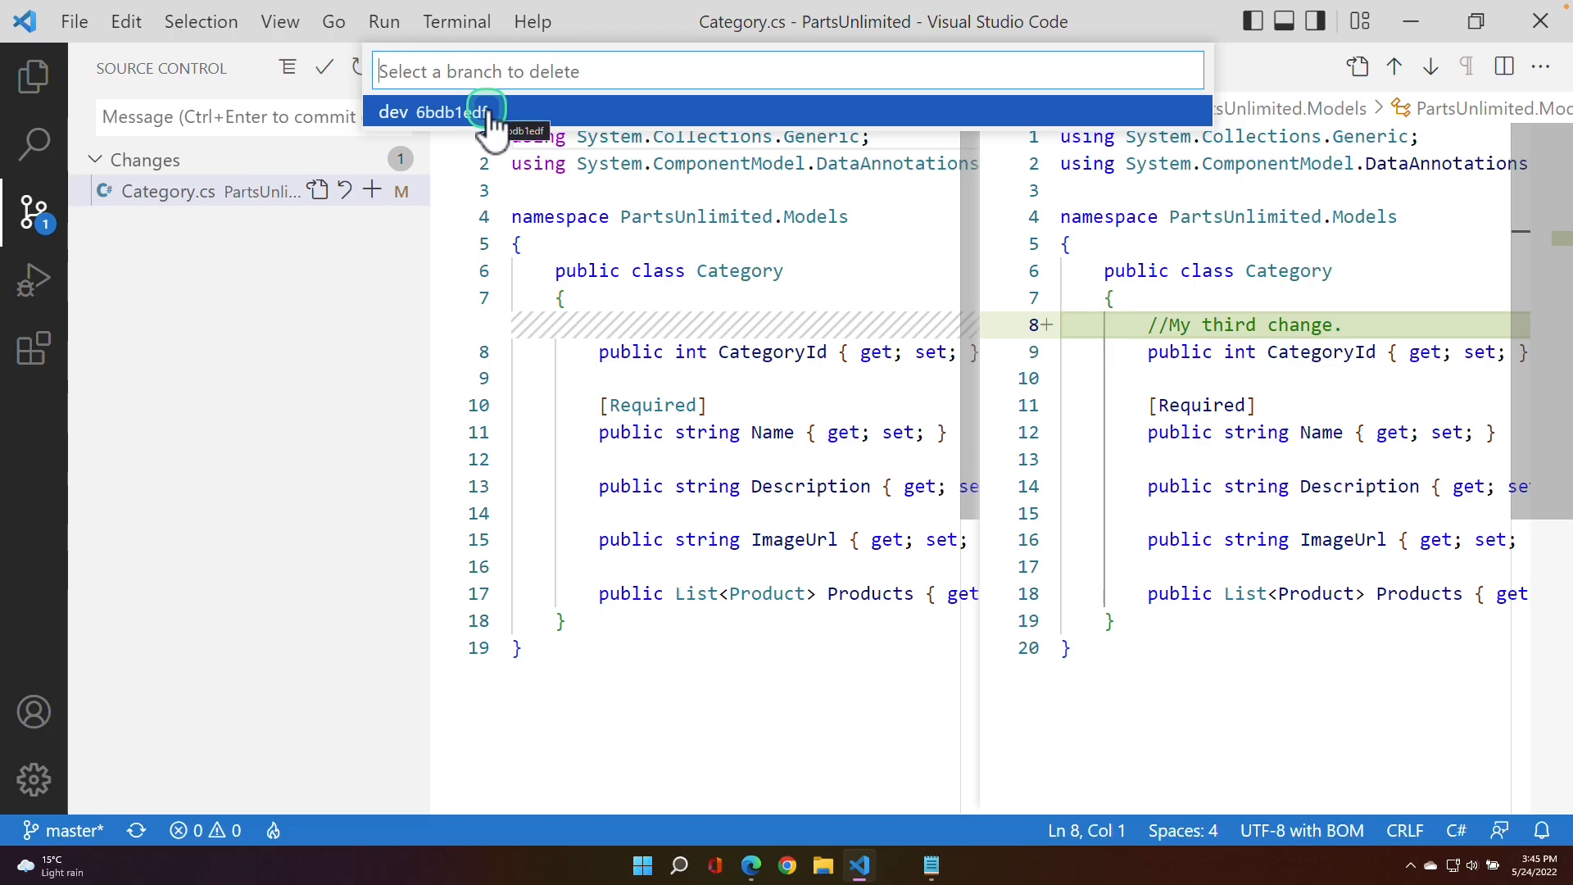
click(489, 112)
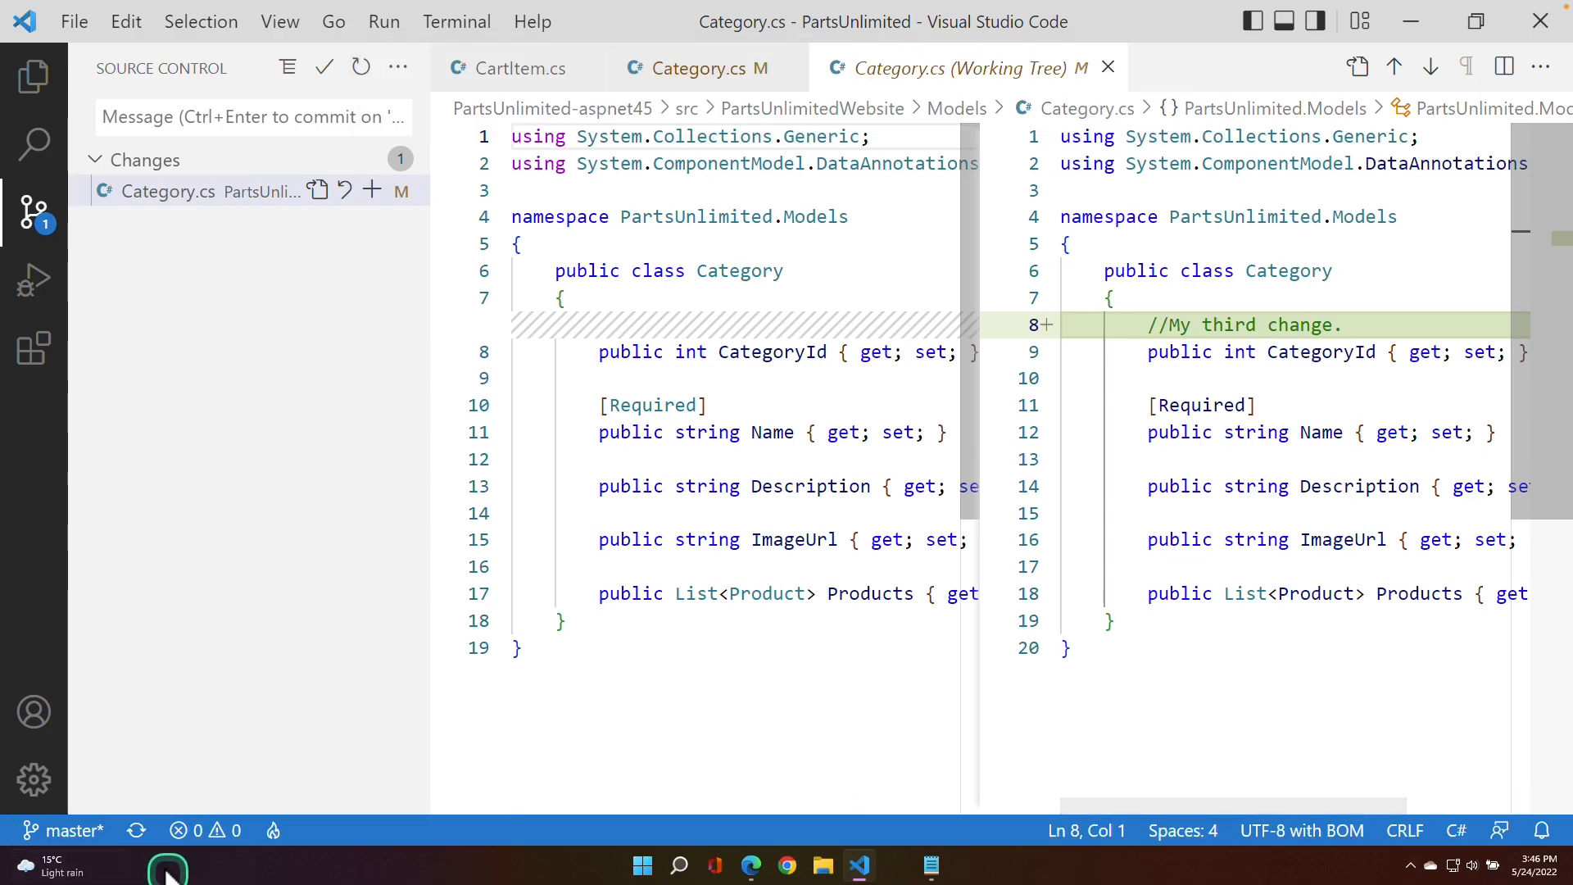
- Run Git: Fetch (Prune) to clear the stale origin/dev reference, checking the list of checkout refs before and after
click(98, 854)
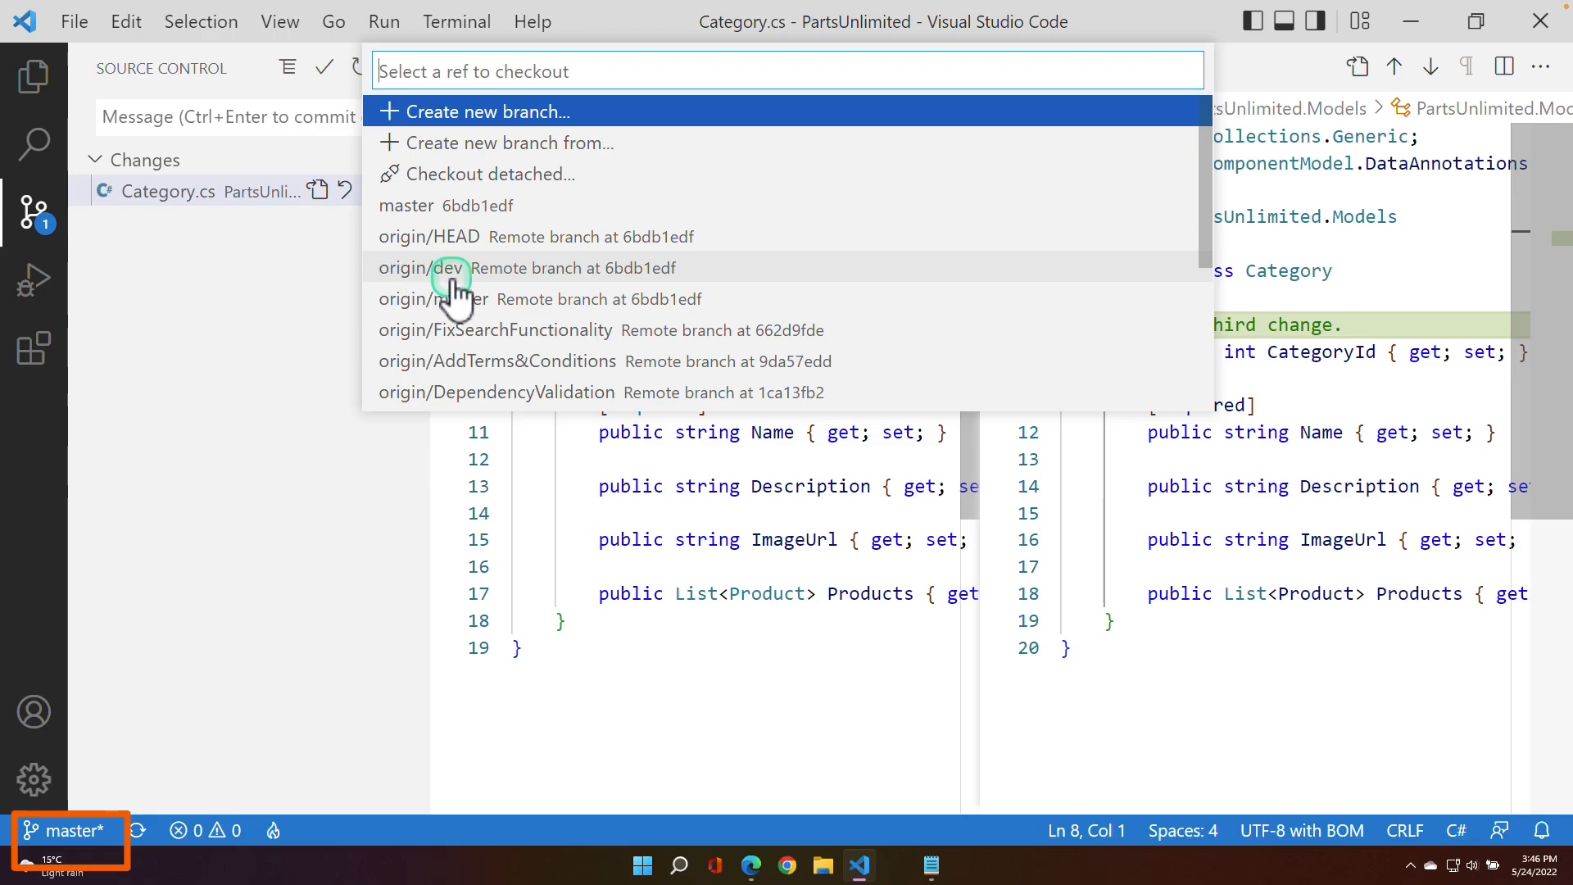
click(280, 23)
click(339, 80)
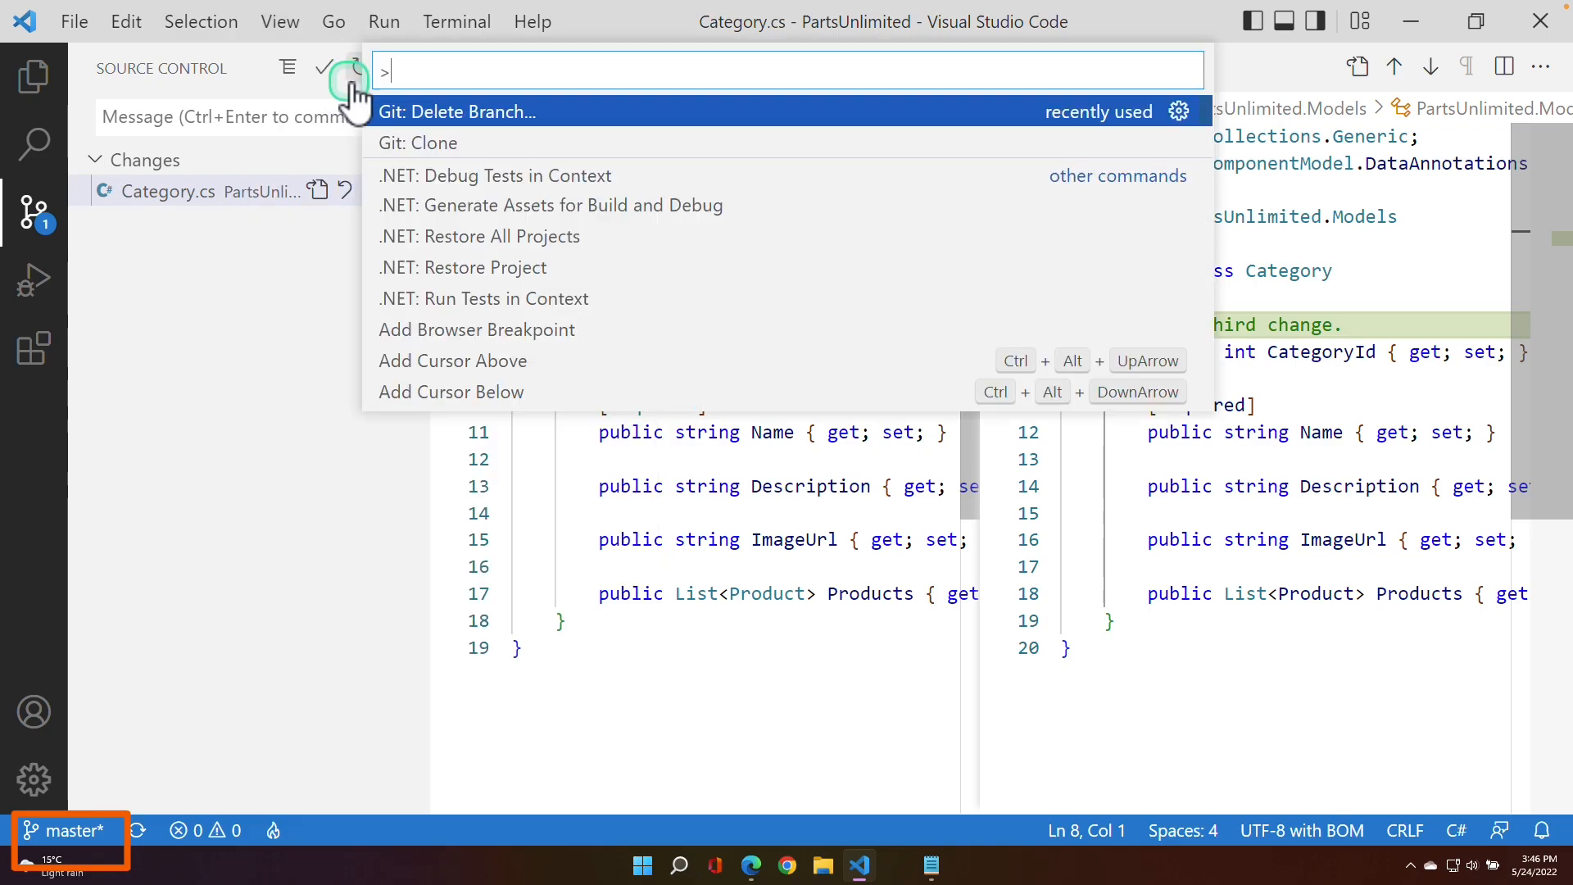
text(git)
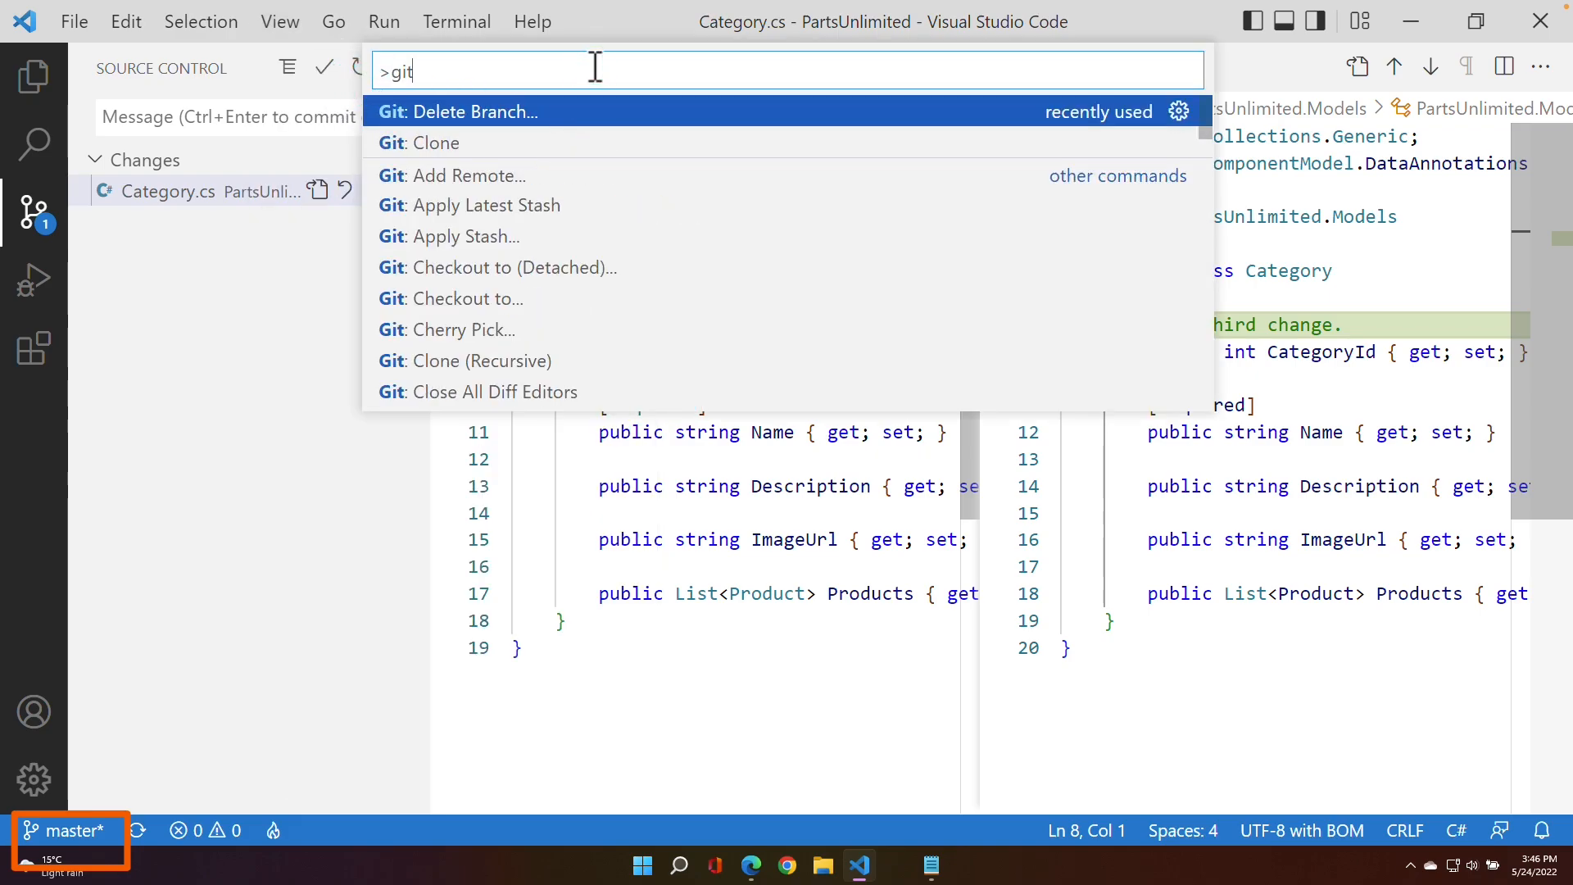
text(:fetch)
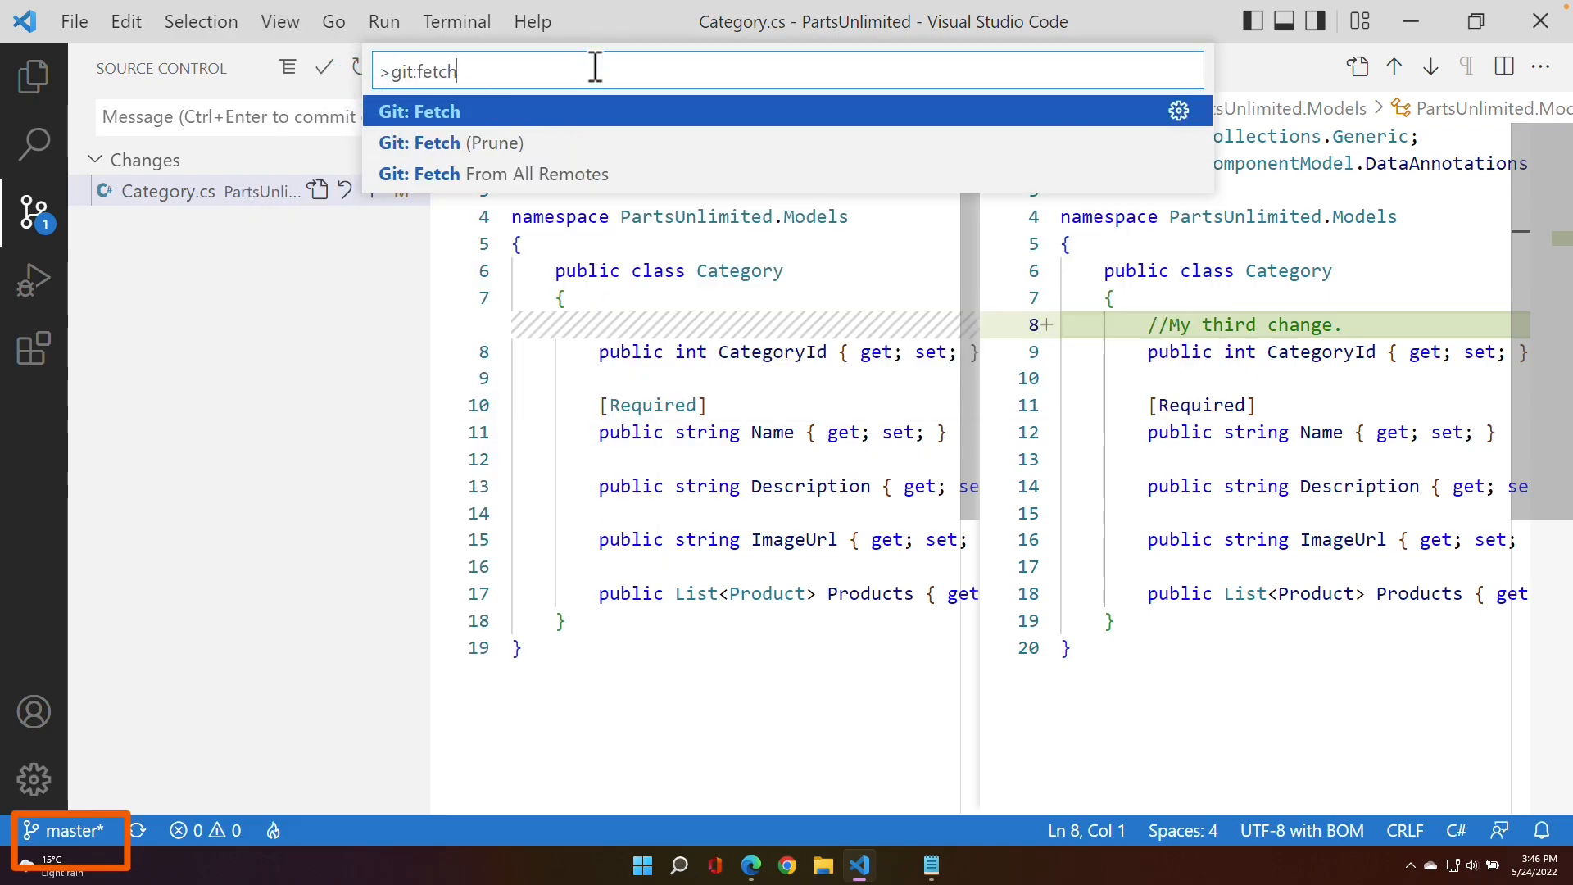
key(Down)
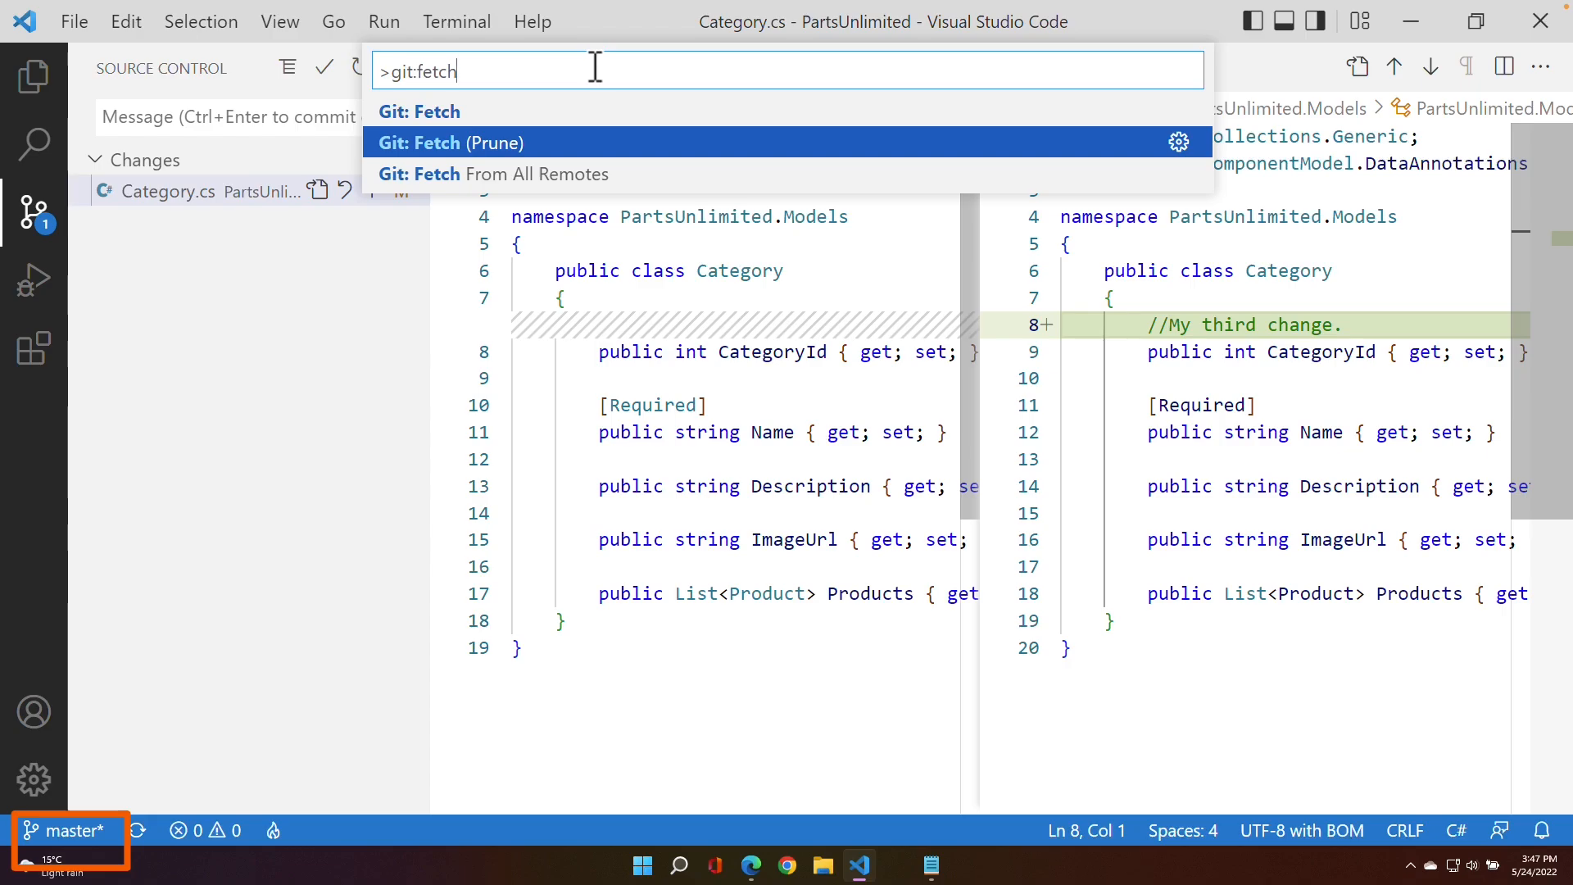
key(Return)
click(565, 145)
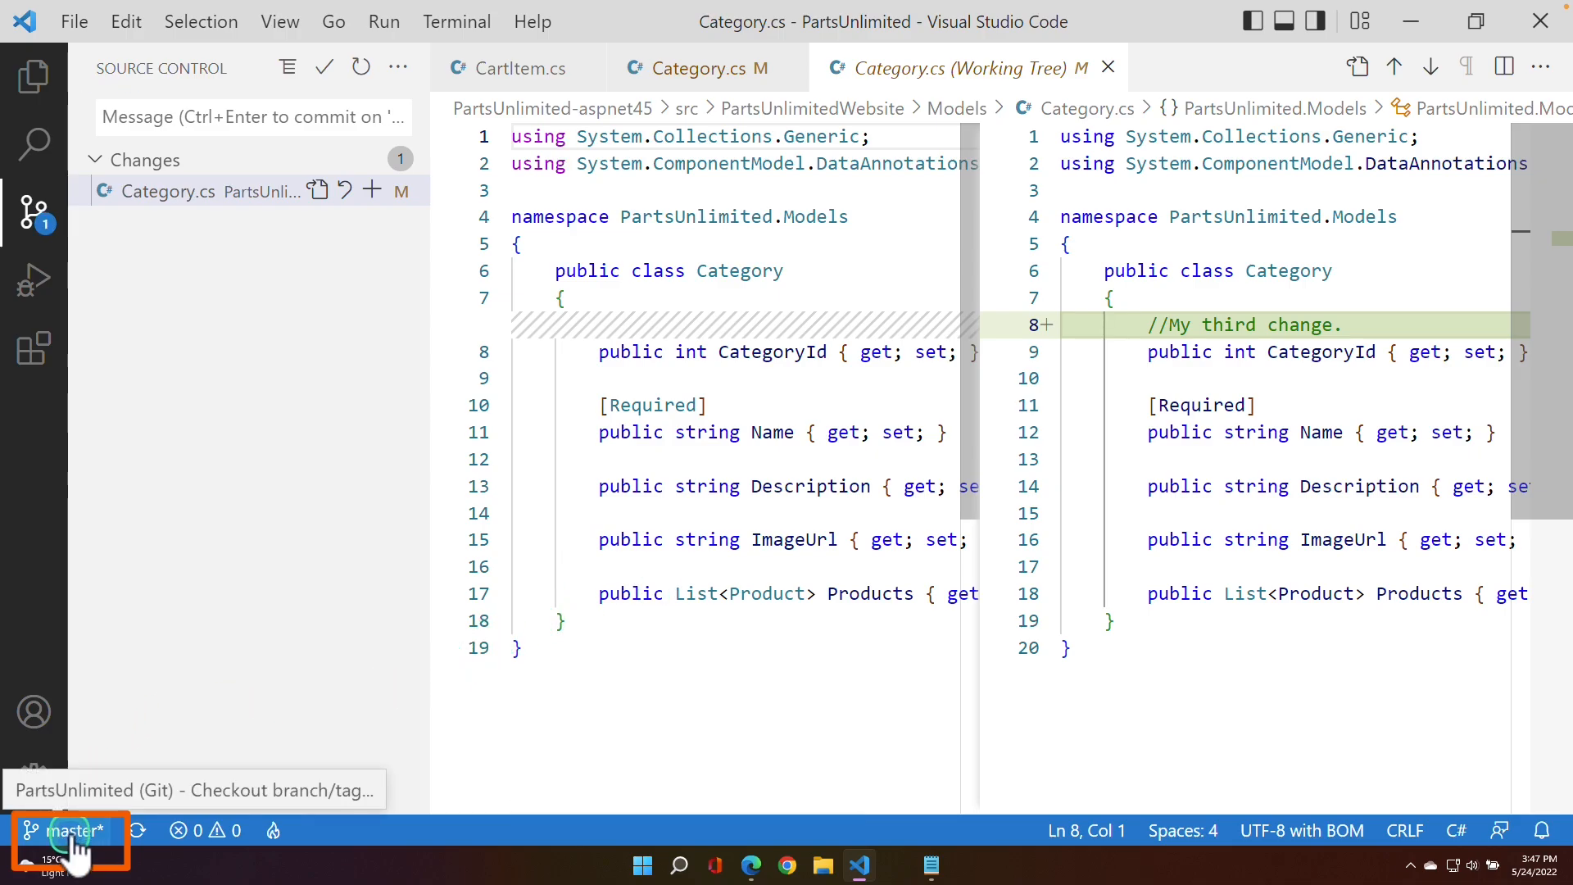
click(70, 830)
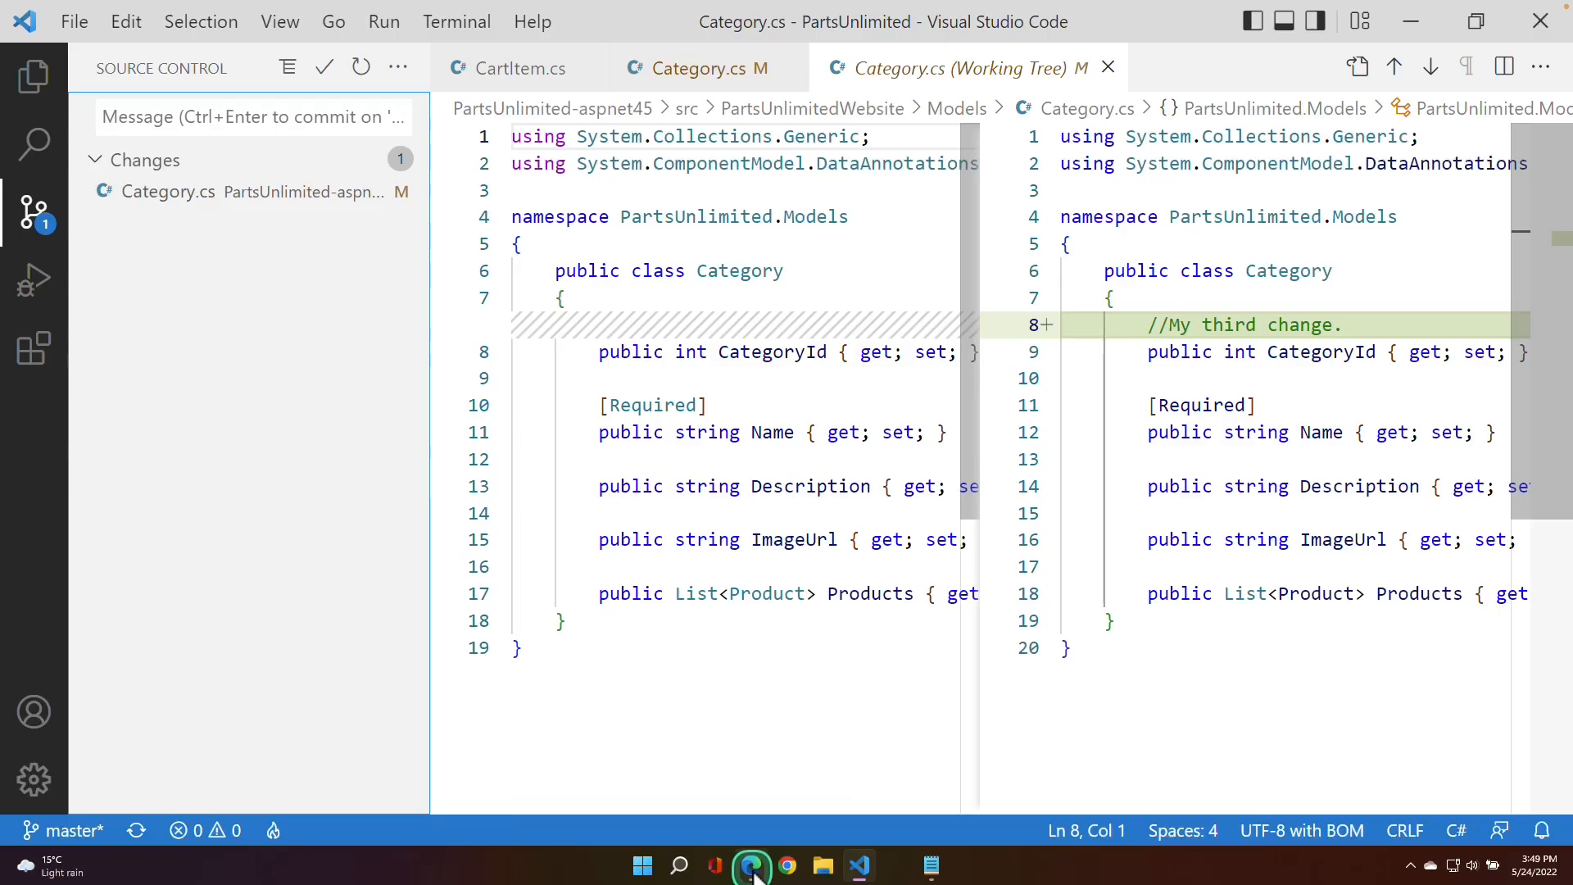
- Switch to Azure DevOps and create a PartsUnlimited branch named "release" based on master, linked to work item Bug 623
click(752, 869)
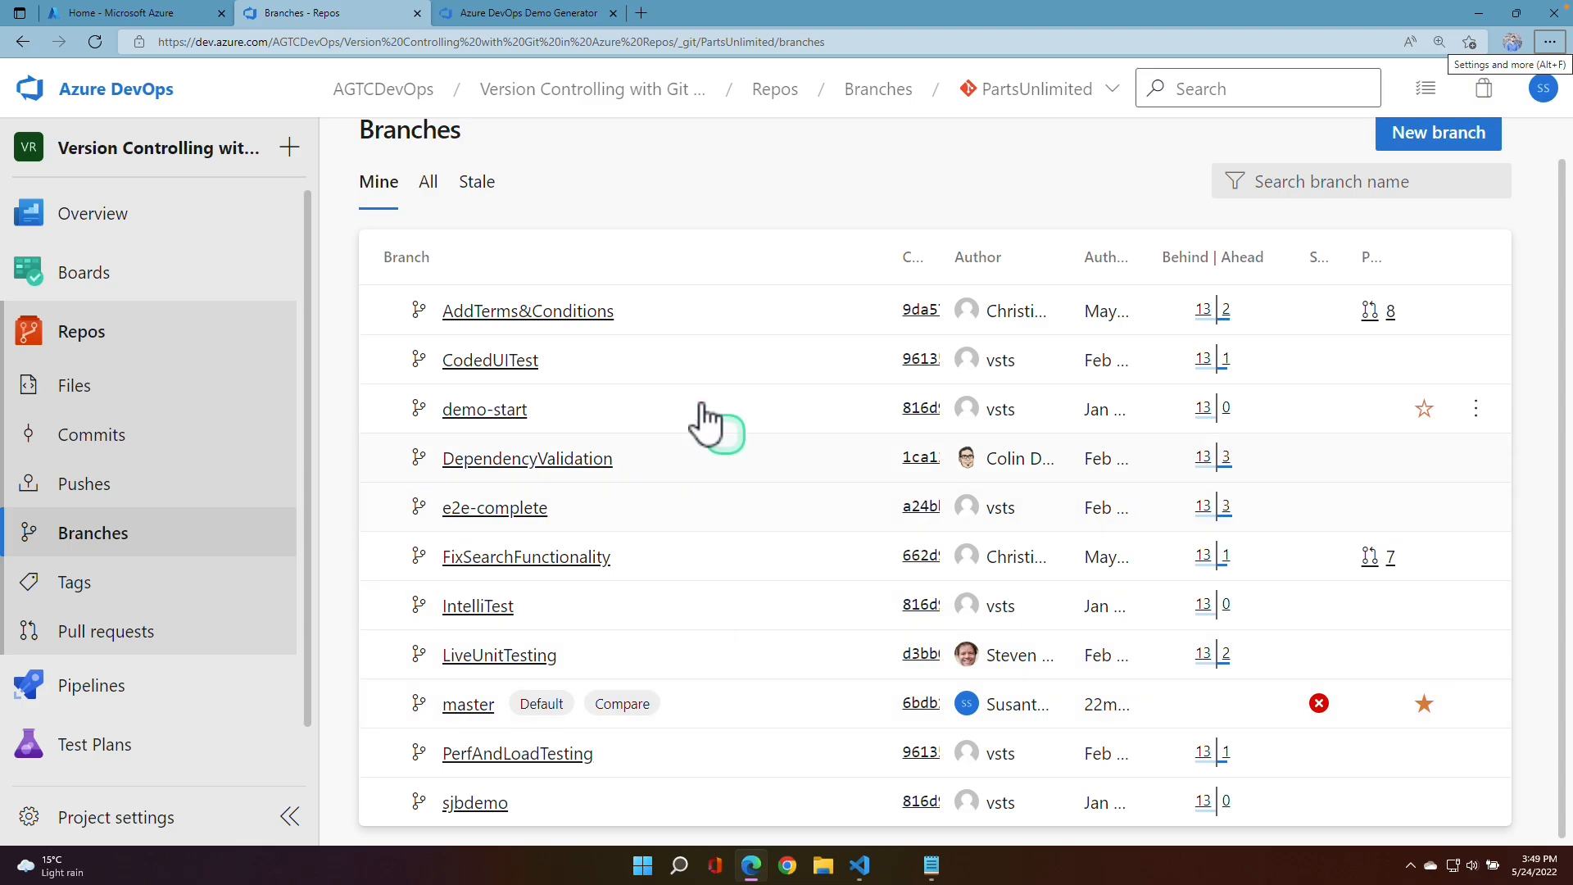
click(112, 350)
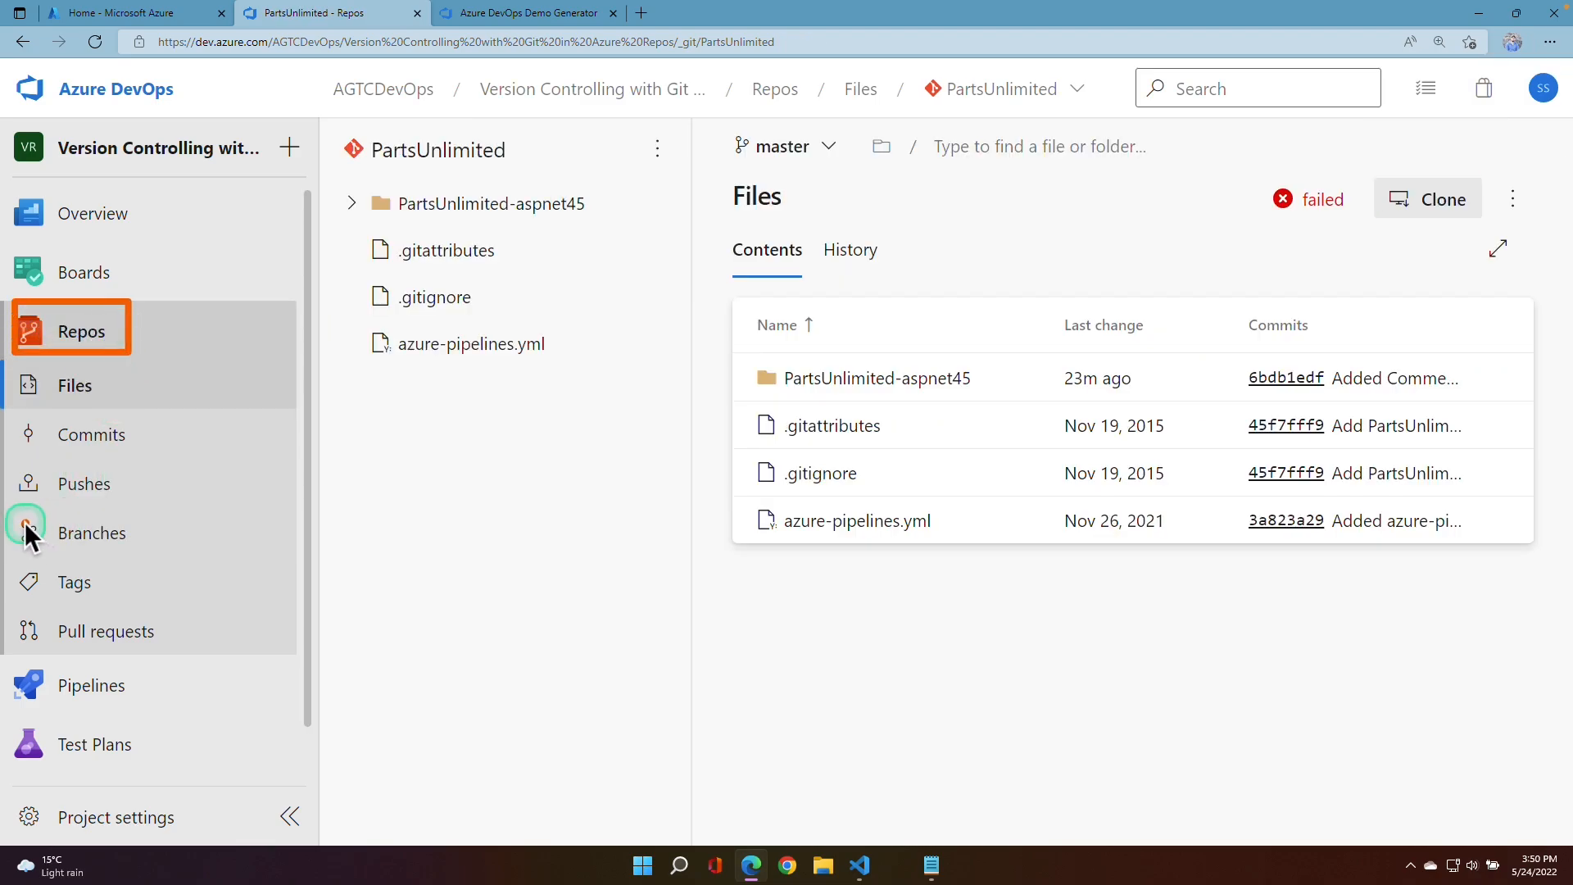
click(92, 537)
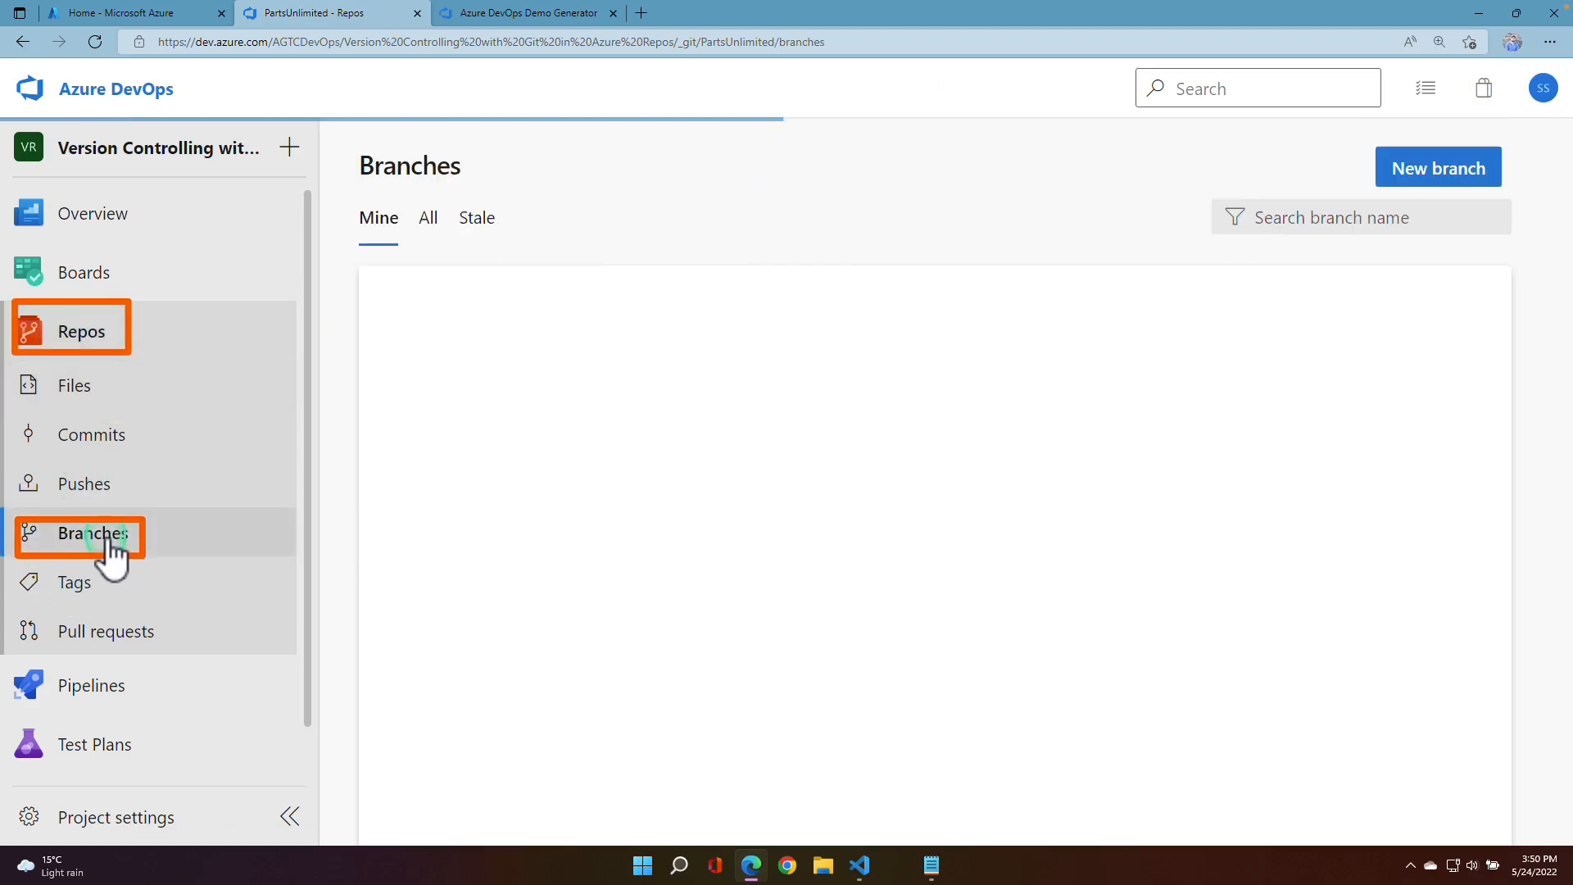
click(1442, 170)
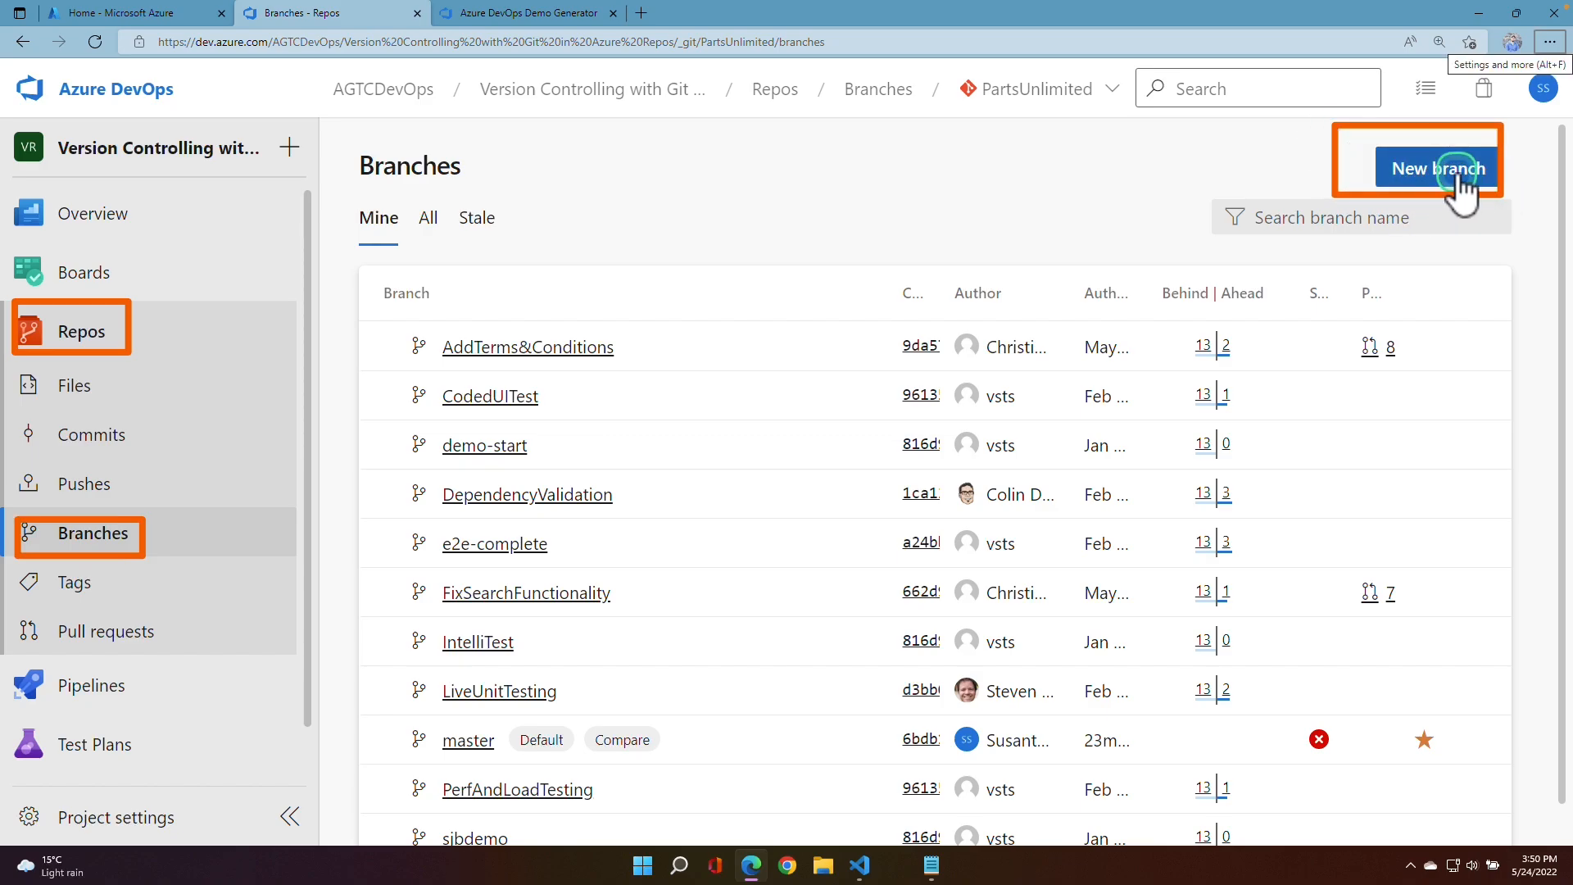
drag(590, 371, 526, 368)
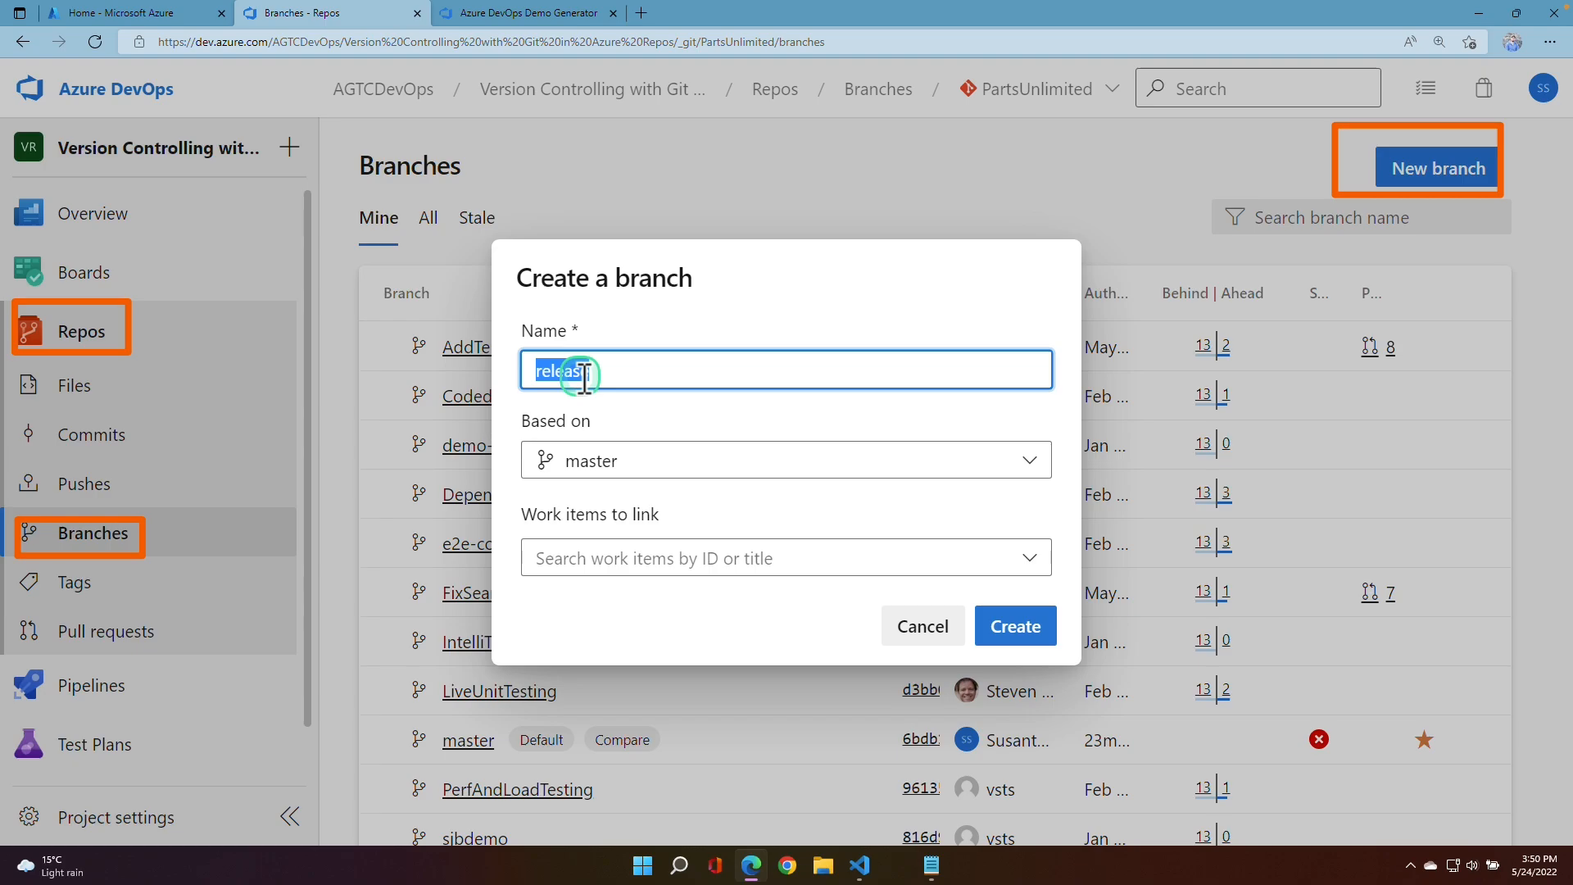
click(673, 562)
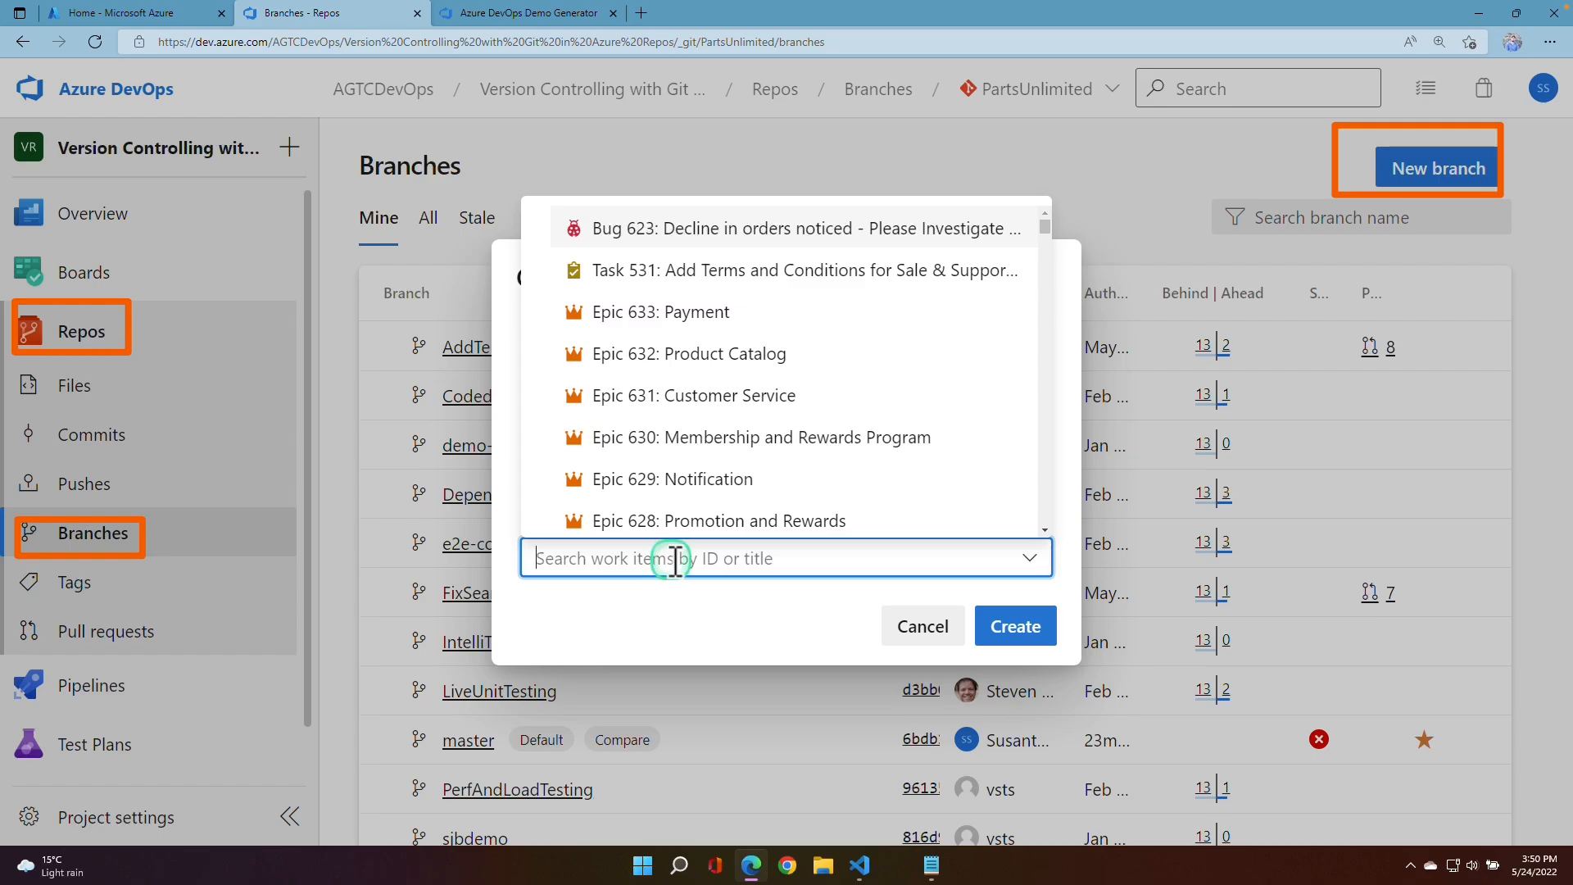
click(792, 234)
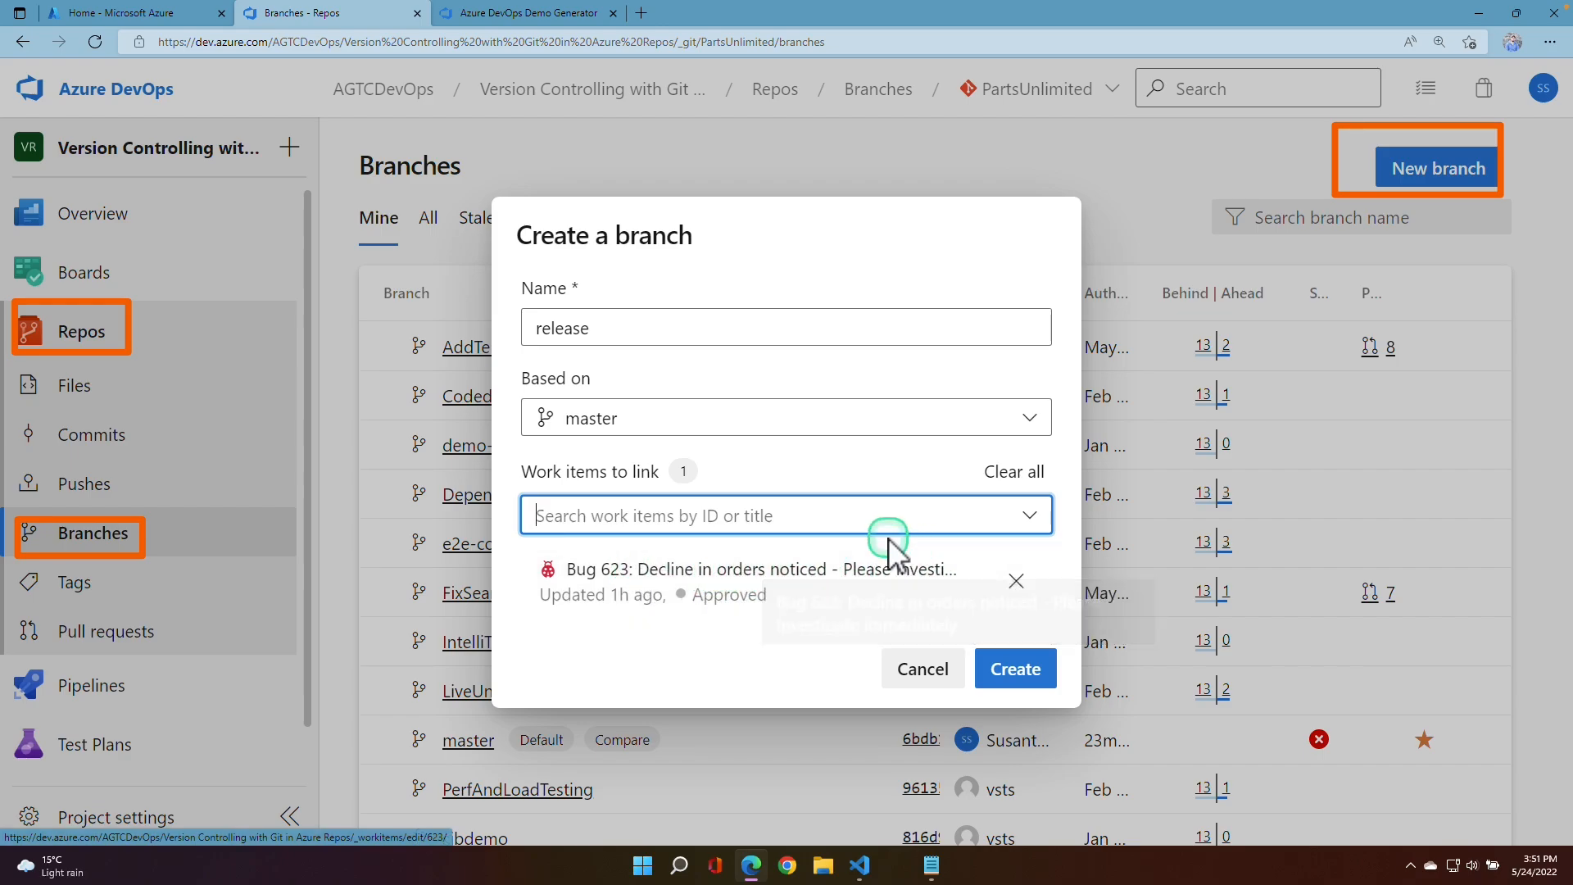
click(1015, 670)
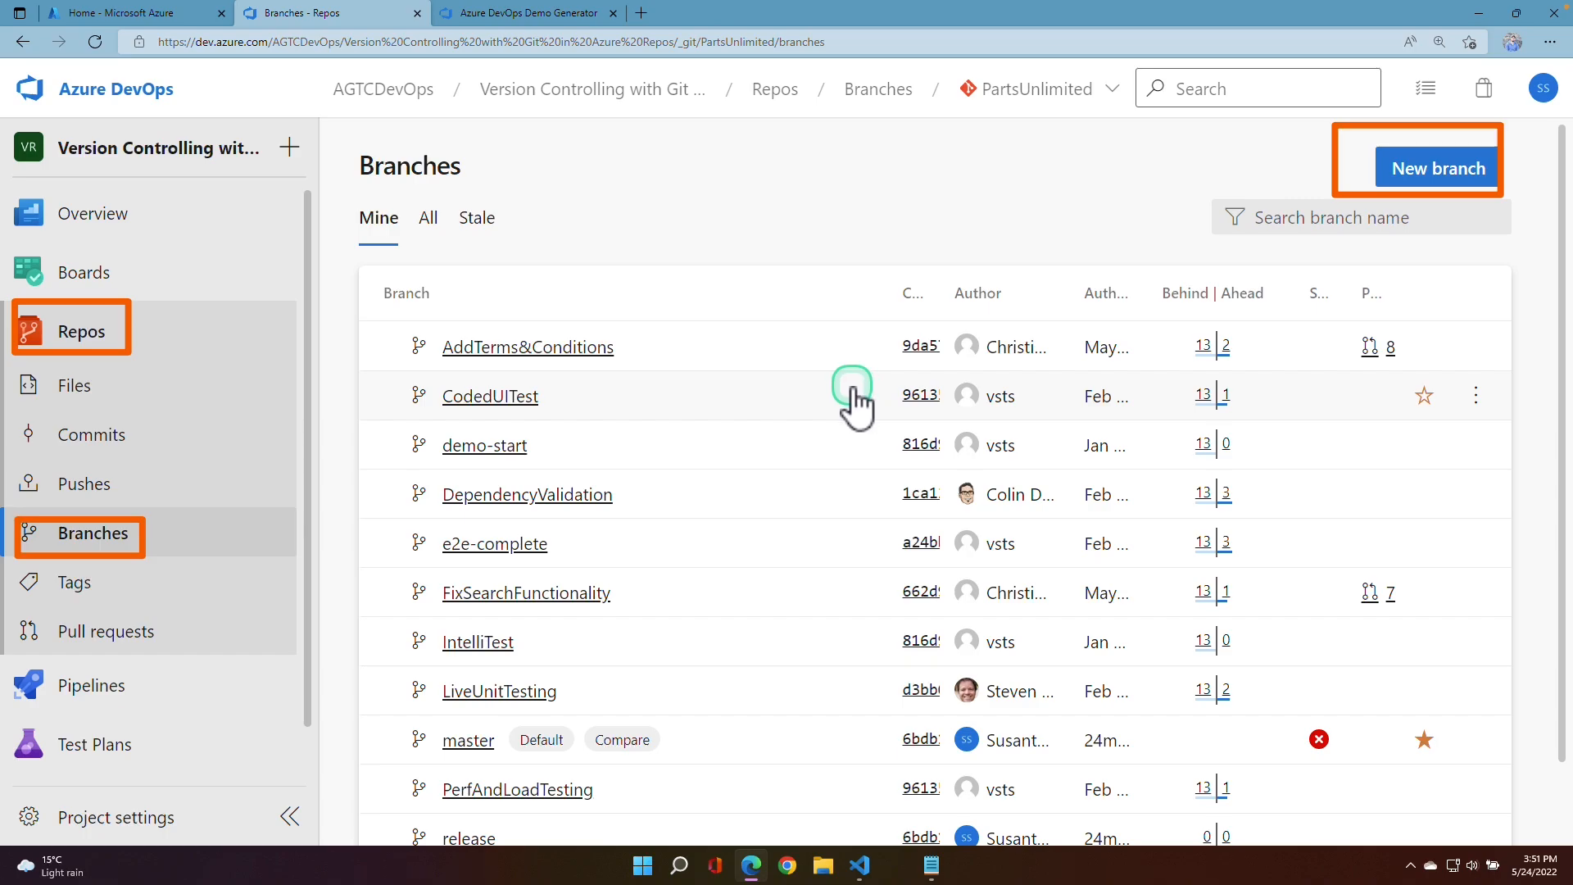
- Find the release branch in the branch list and open it to view its files
scroll(815, 387, down, 1)
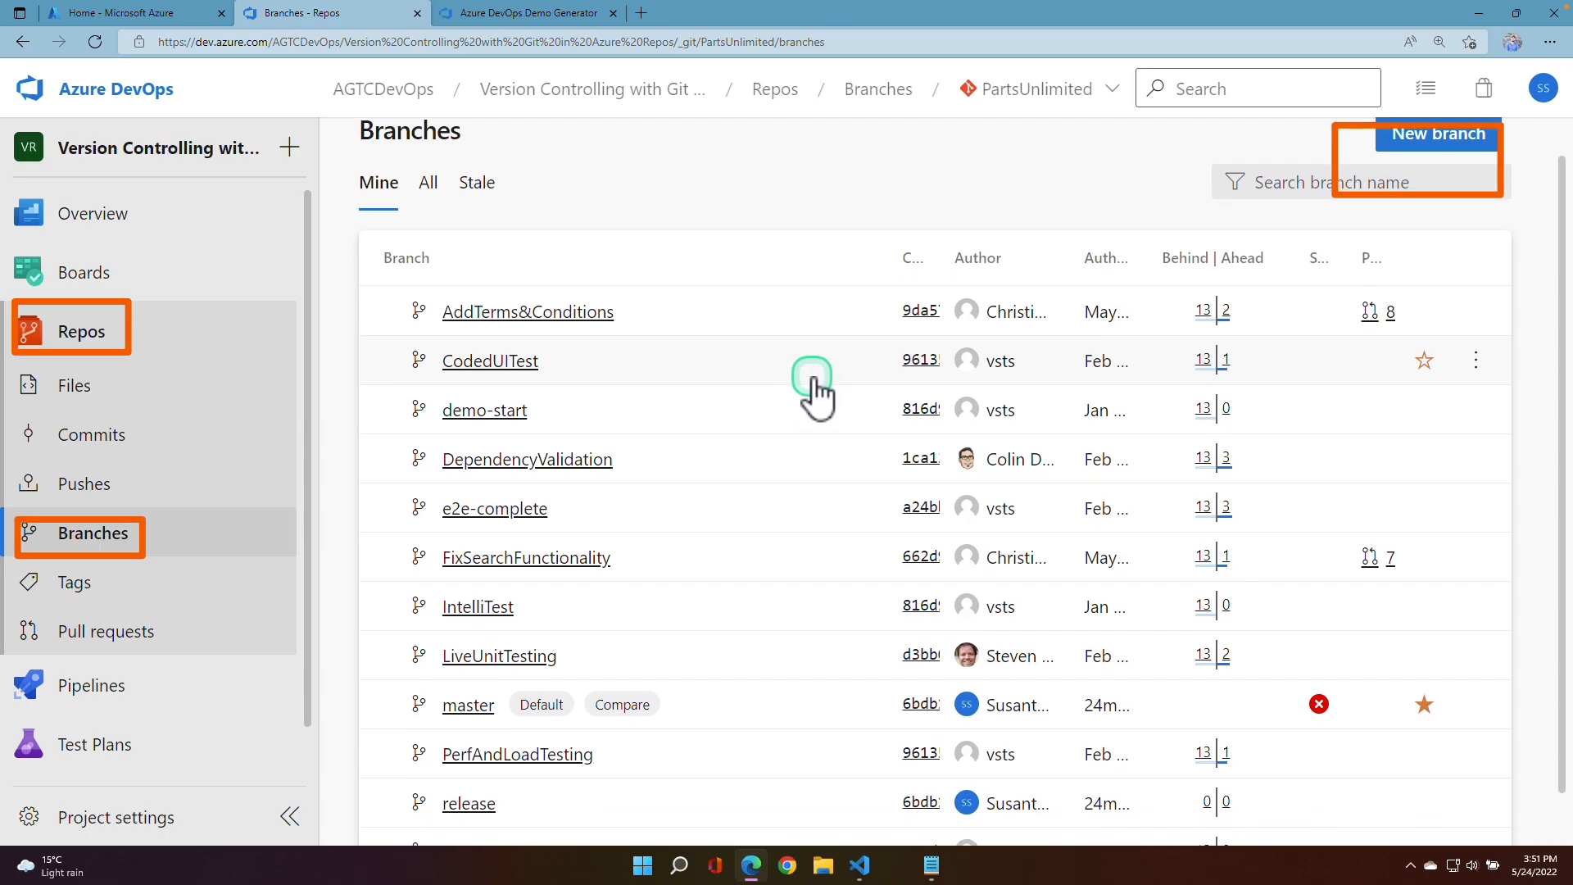
scroll(814, 391, down, 1)
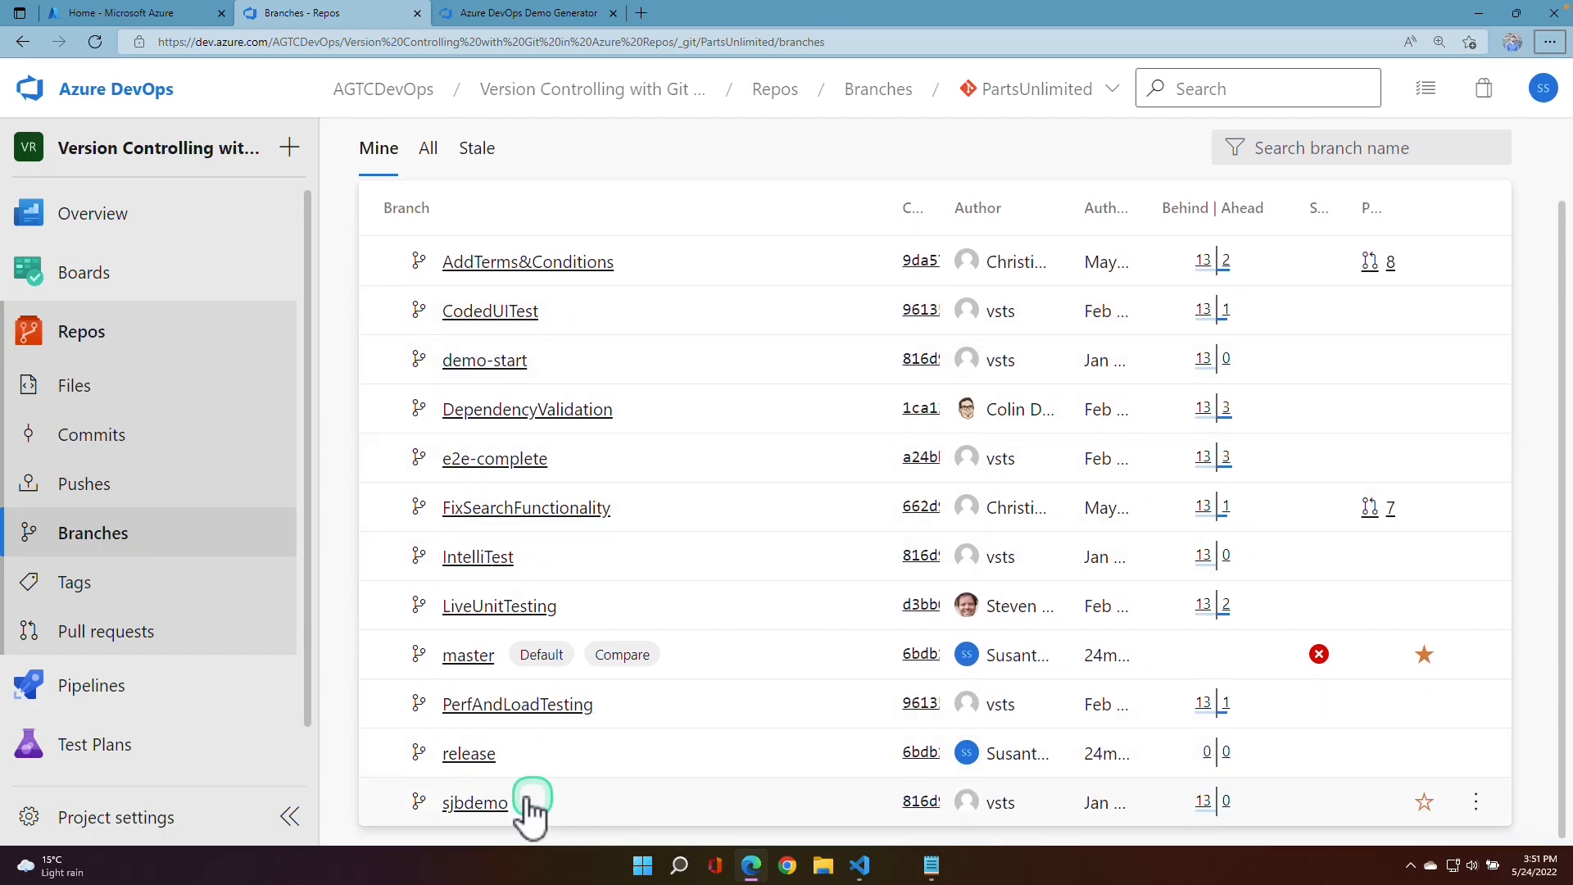
mouse_move(381, 728)
mouse_down()
mouse_move(697, 795)
mouse_move(1517, 775)
mouse_up()
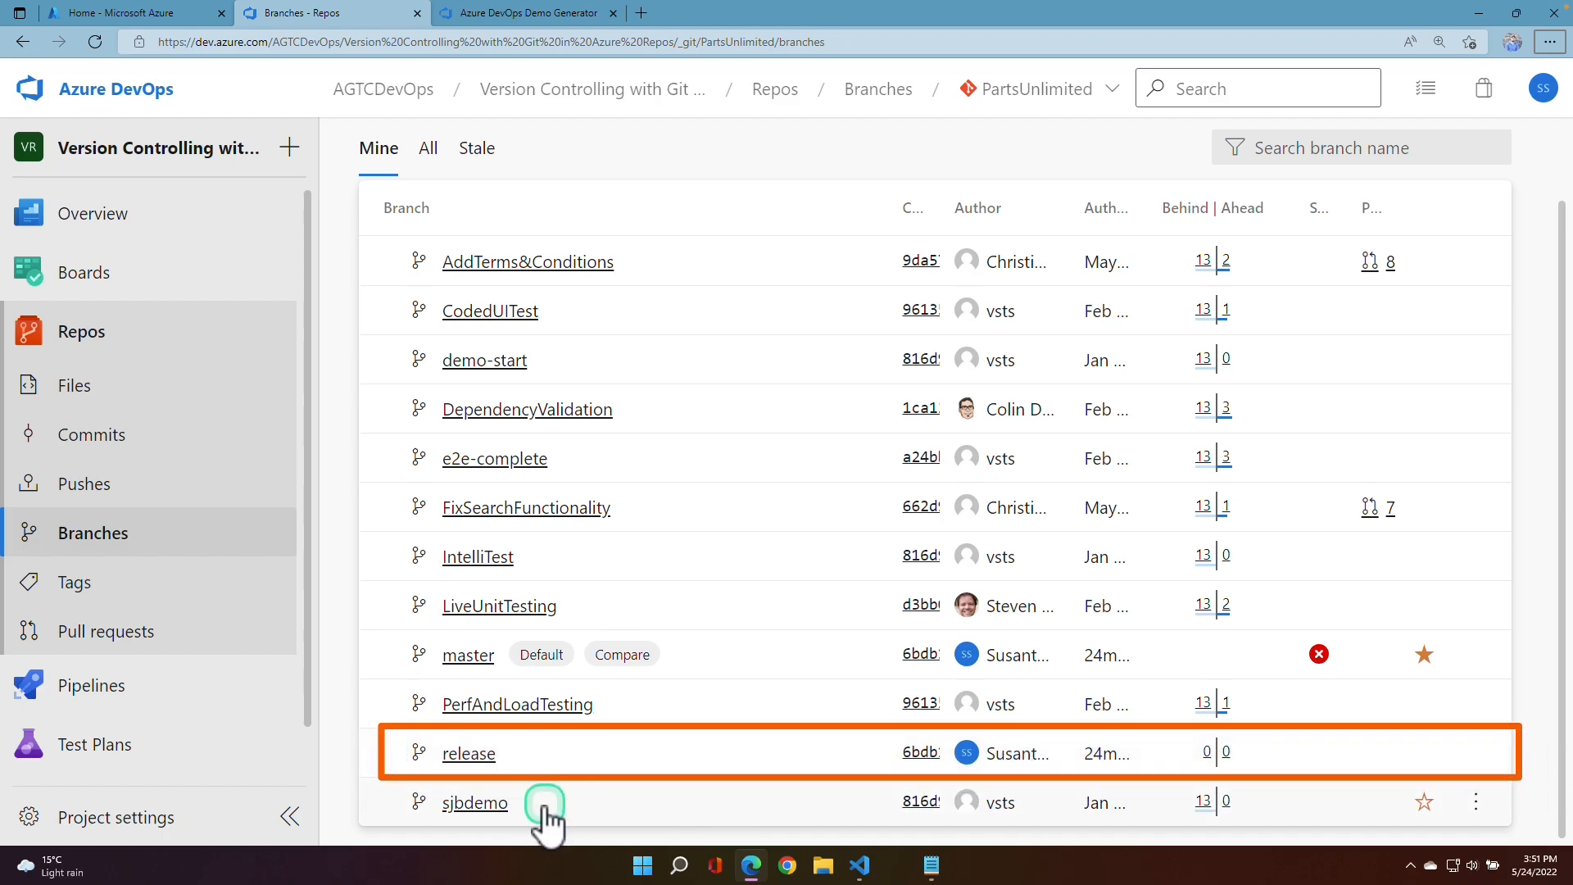
click(469, 754)
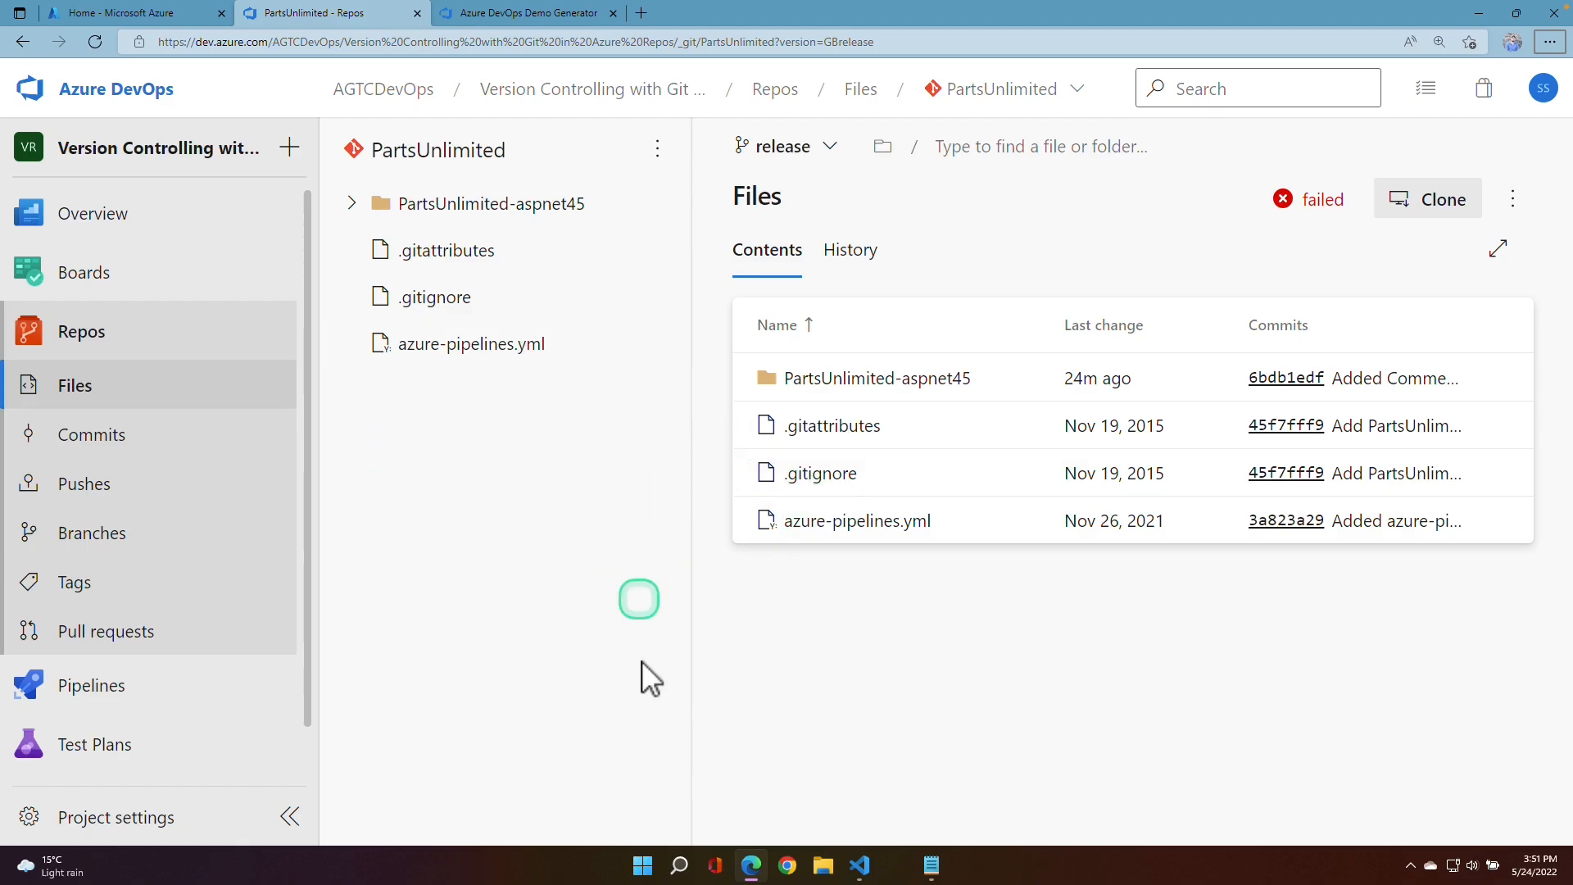
- Switch to Visual Studio Code and run the Git: Fetch command on the PartsUnlimited repository
click(866, 869)
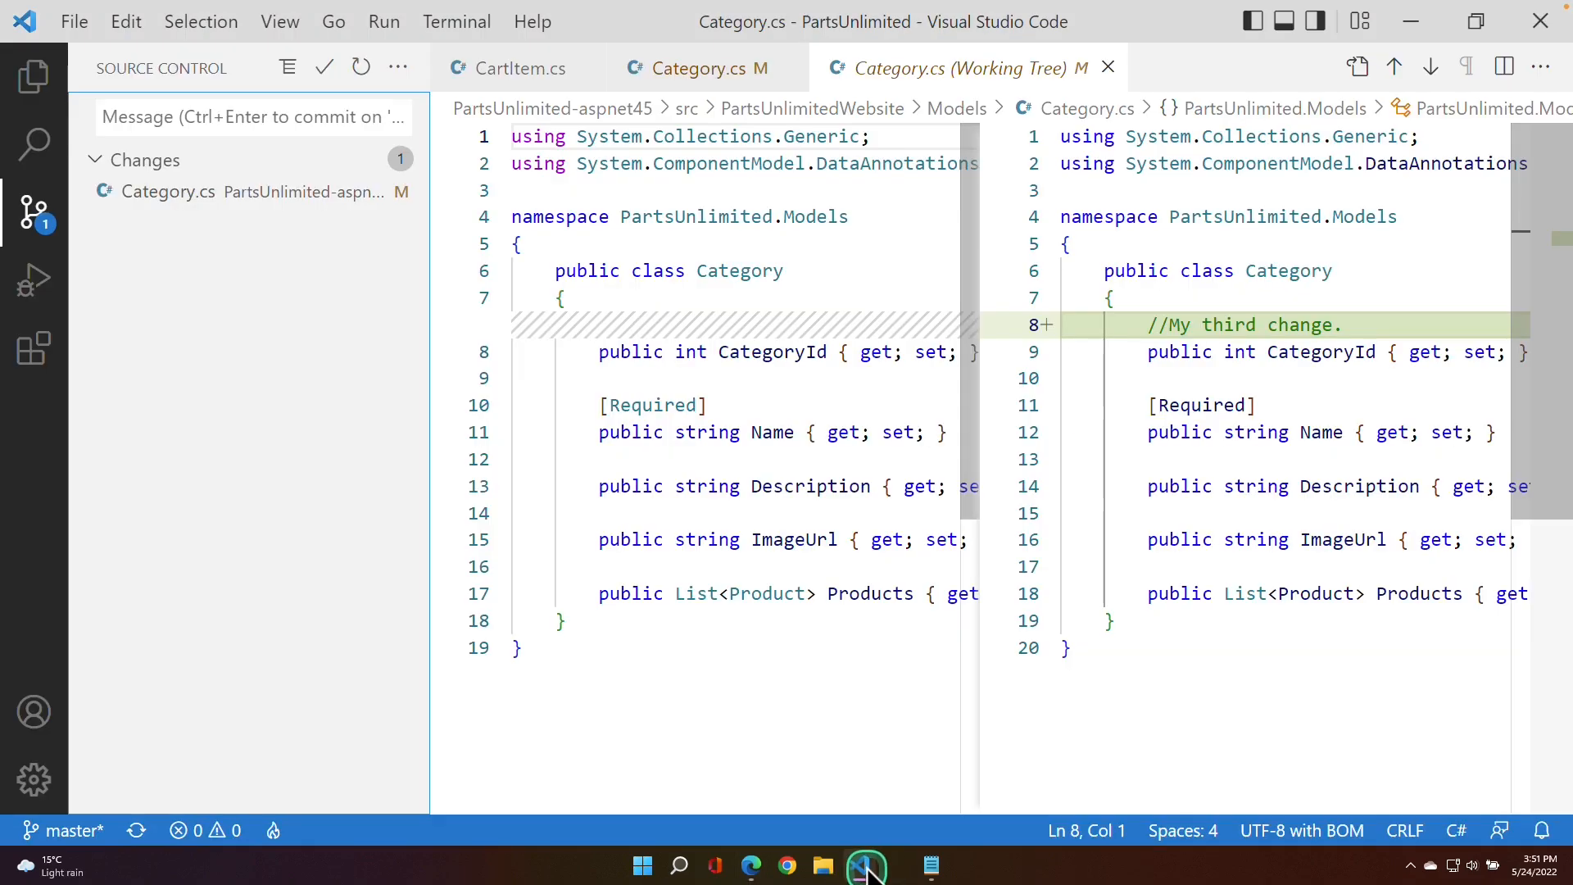
click(277, 19)
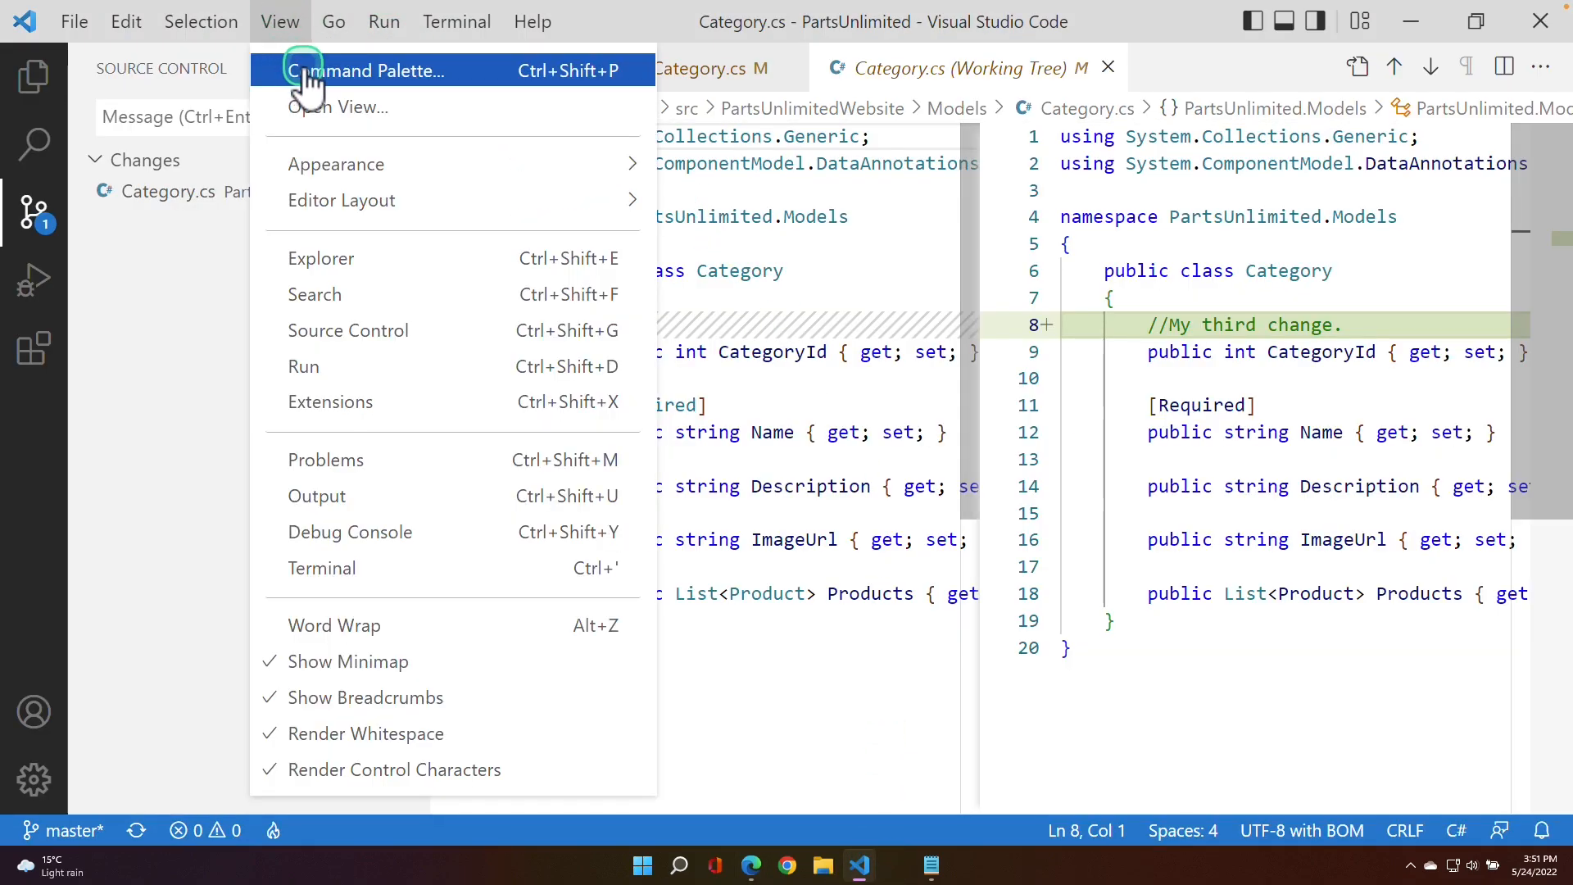
click(309, 74)
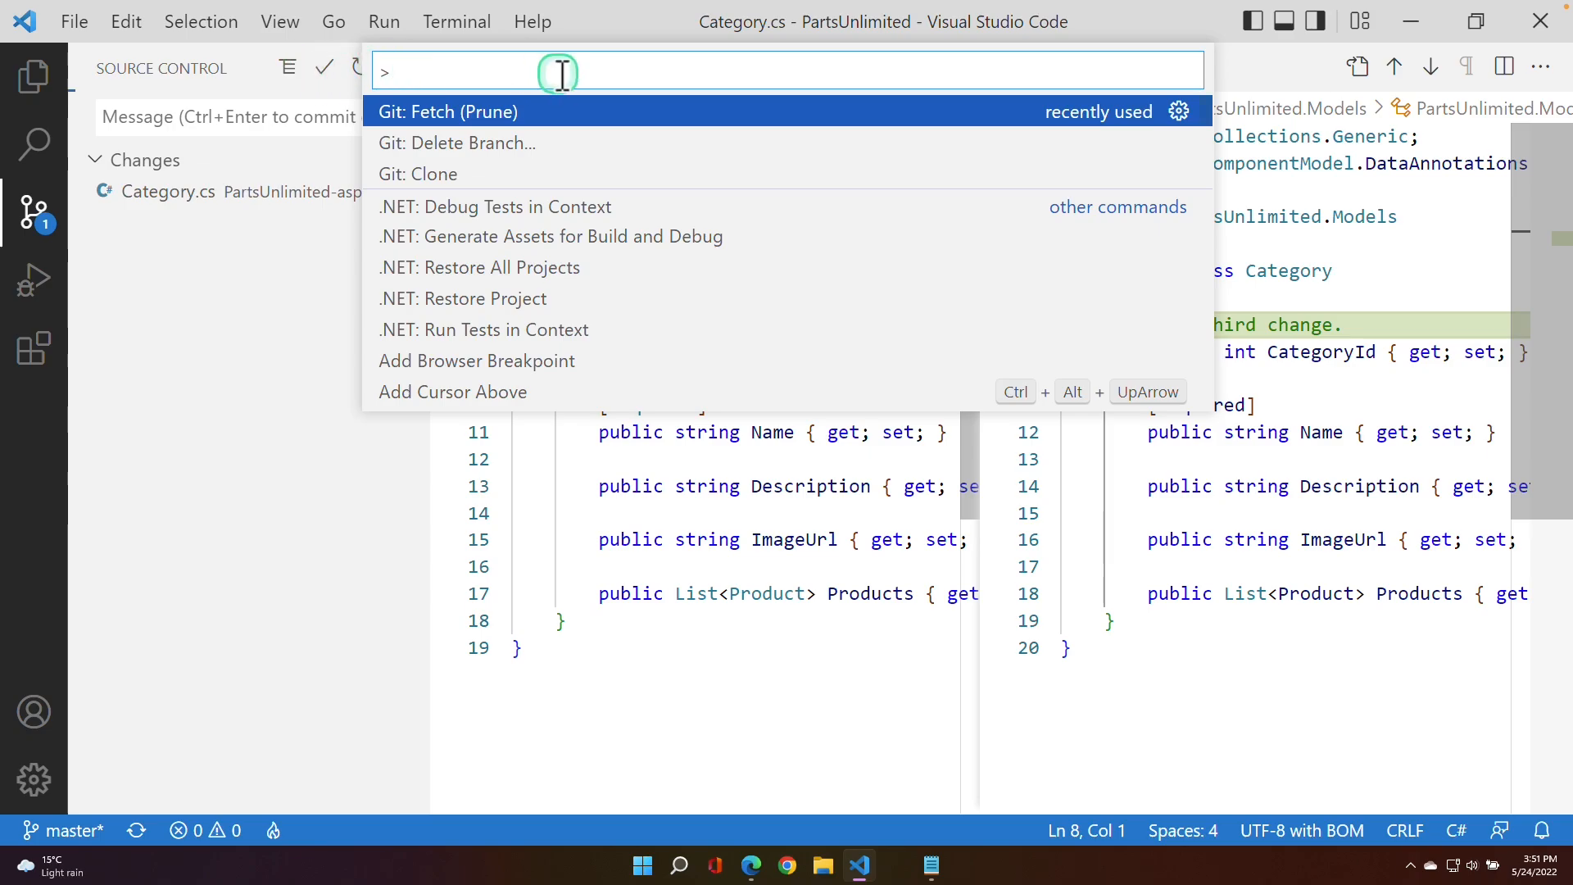
text(git: fetch)
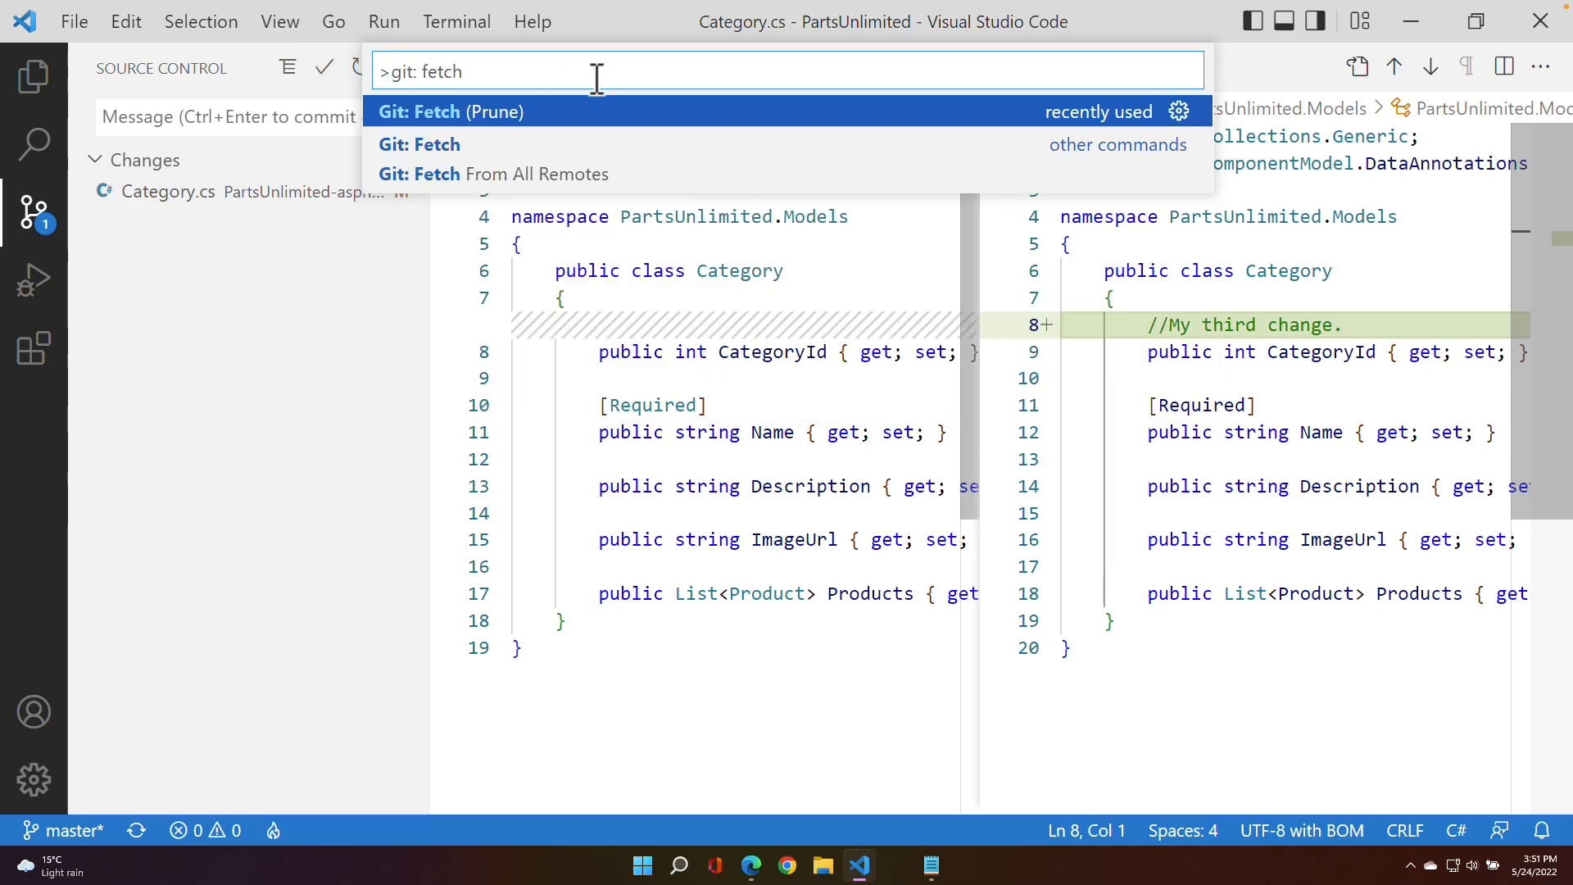
click(279, 21)
click(312, 75)
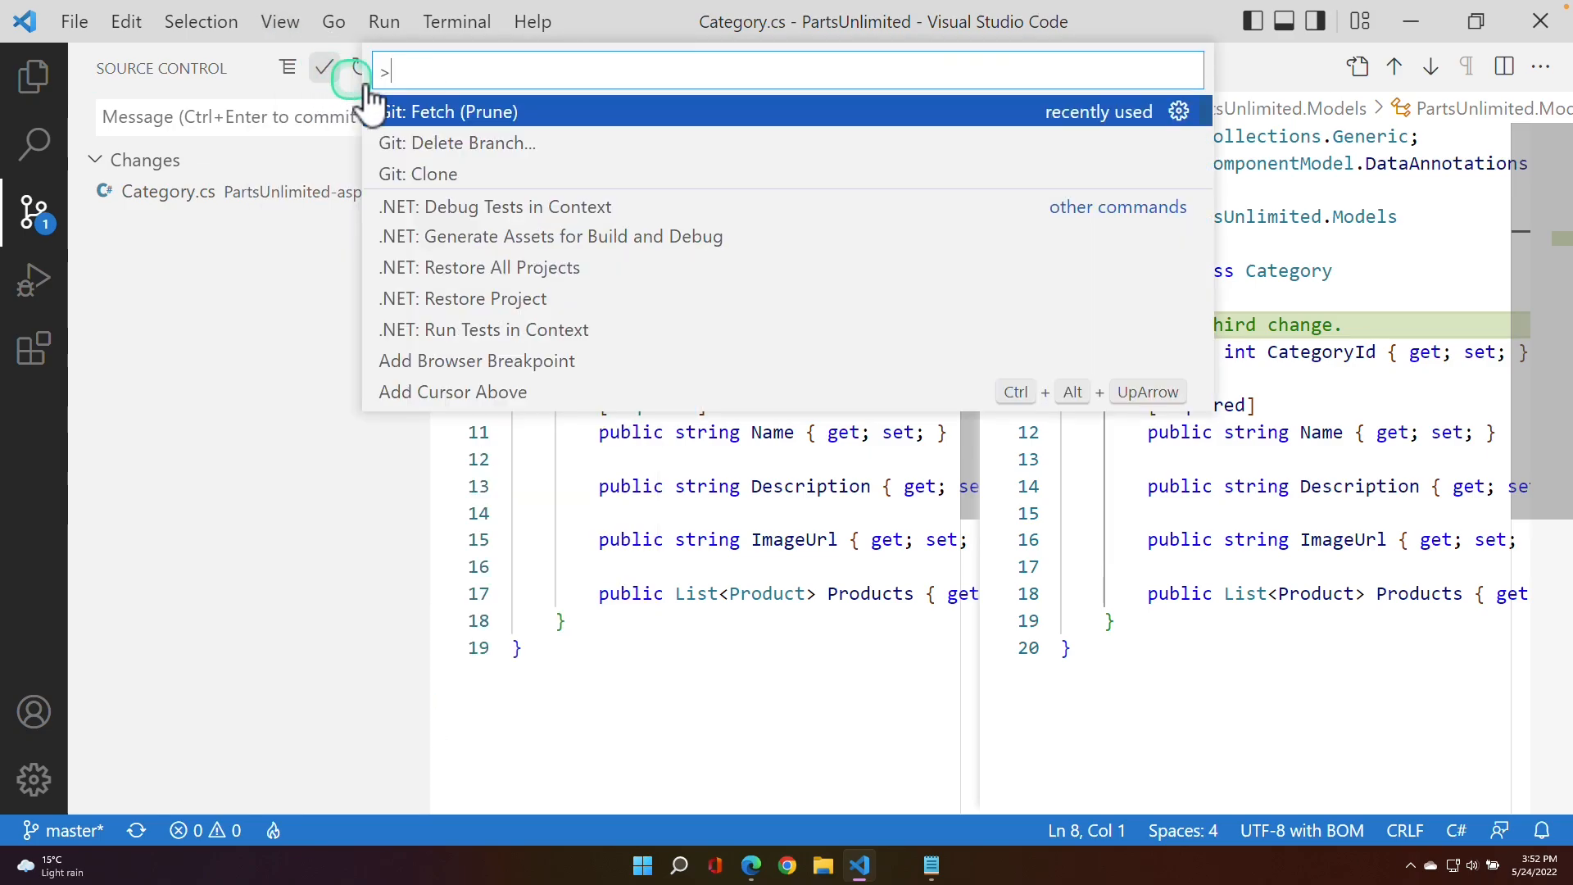
click(534, 107)
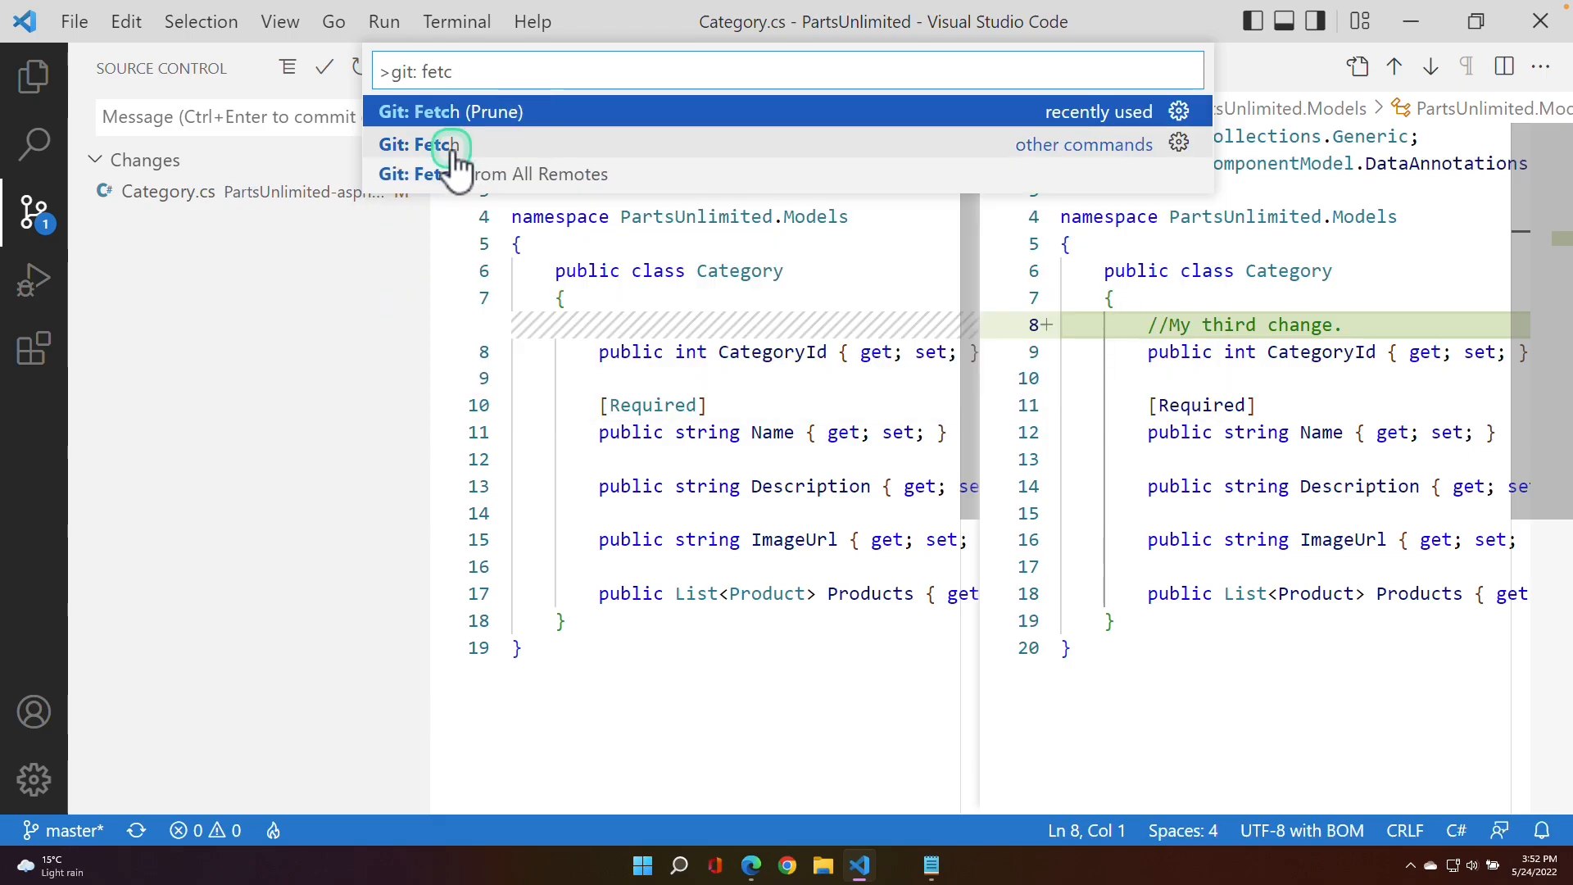
click(449, 146)
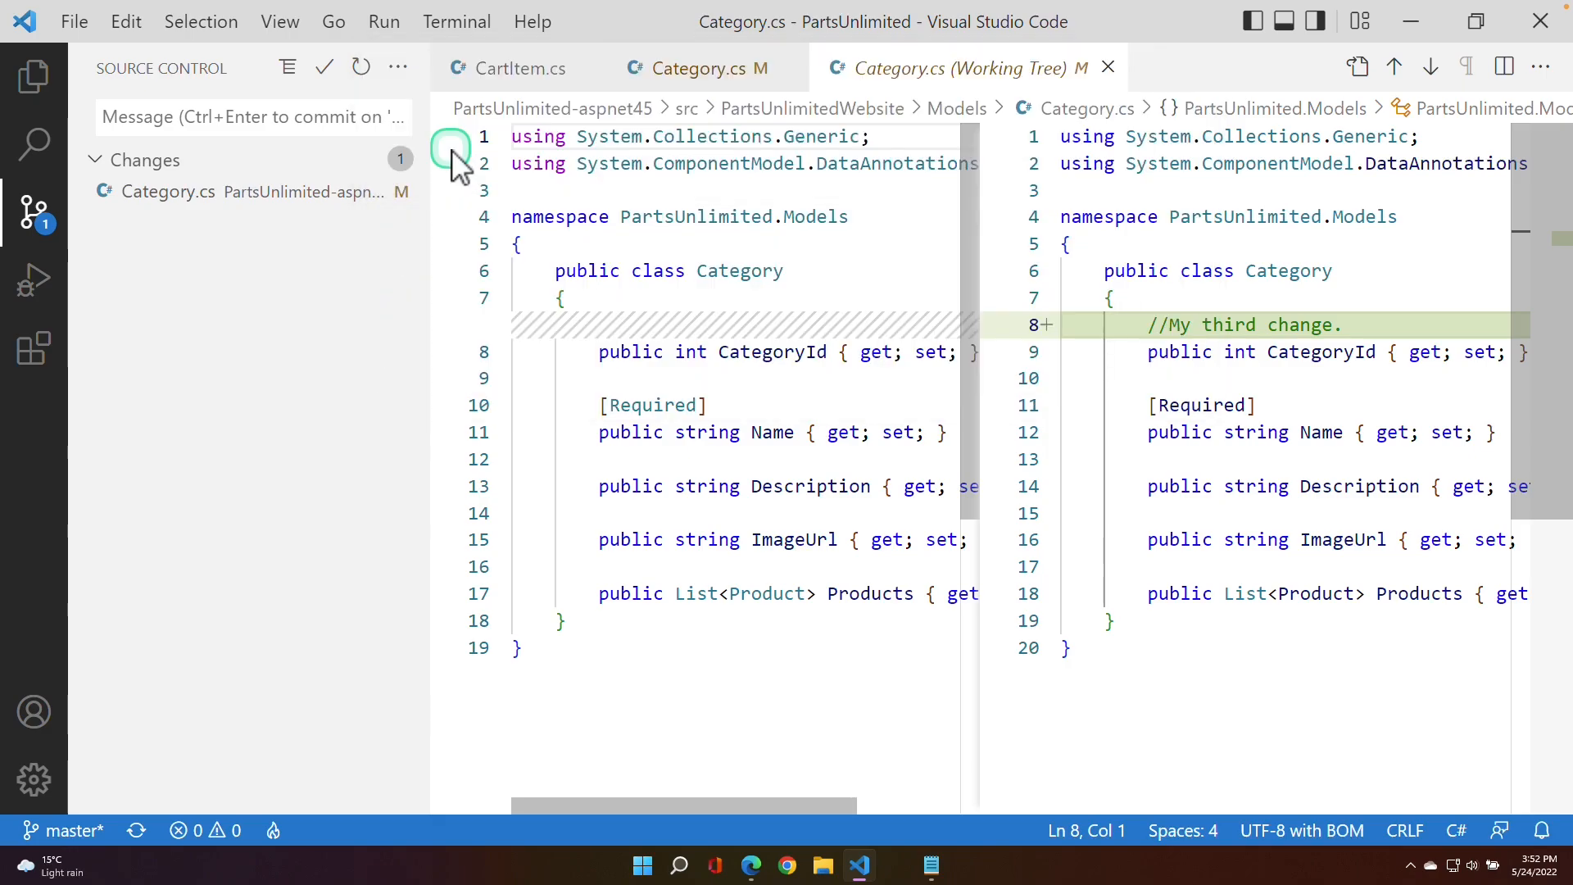
- Check out the remote branch origin/release in place of master
click(72, 832)
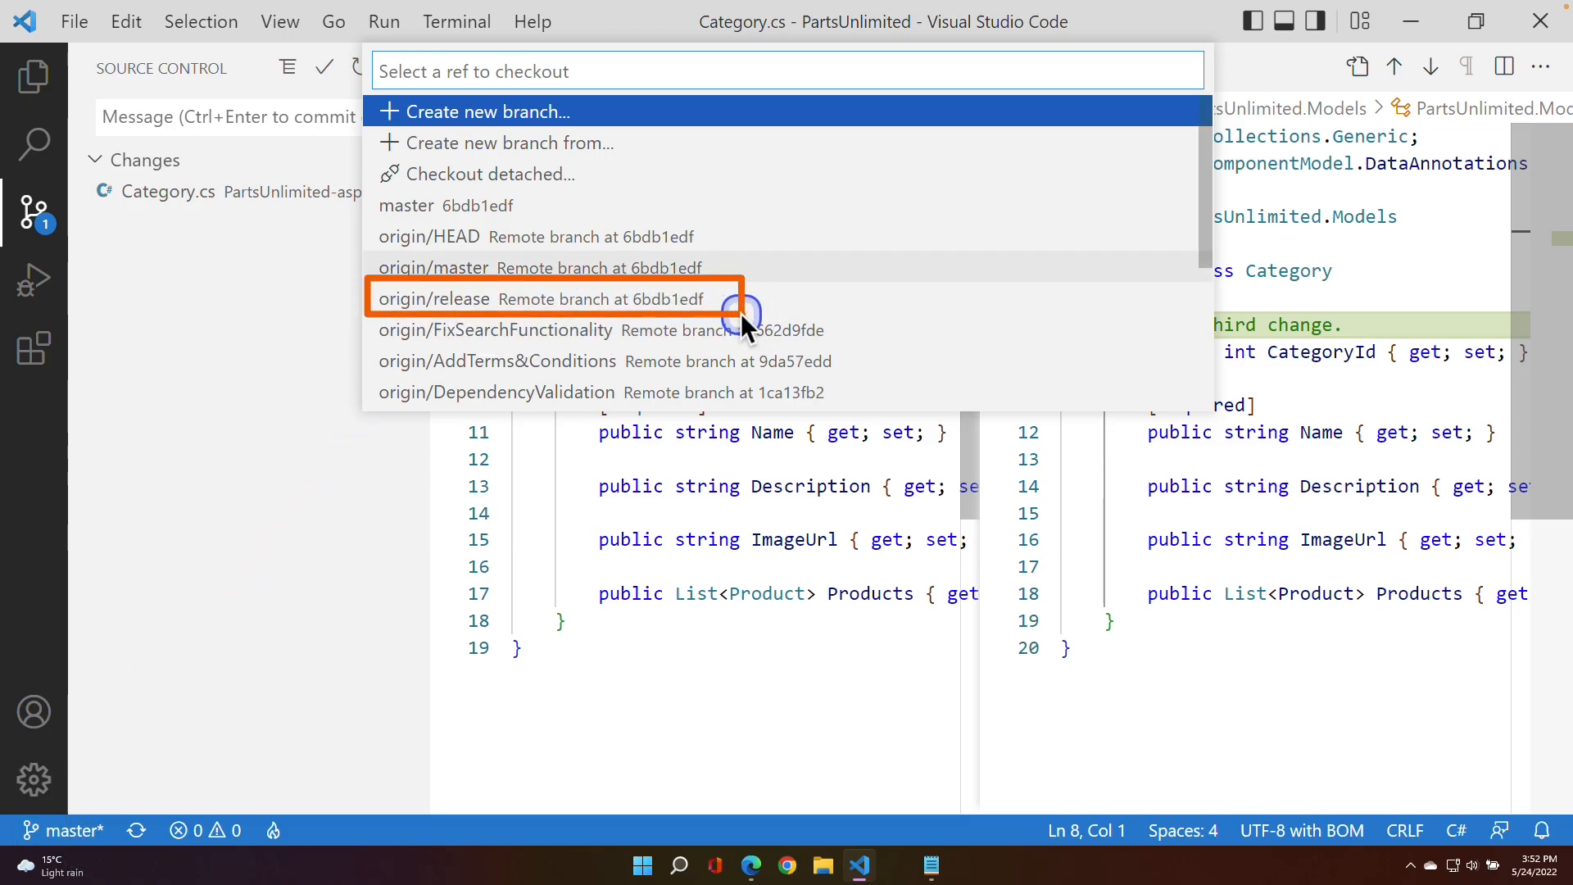
click(702, 315)
click(59, 830)
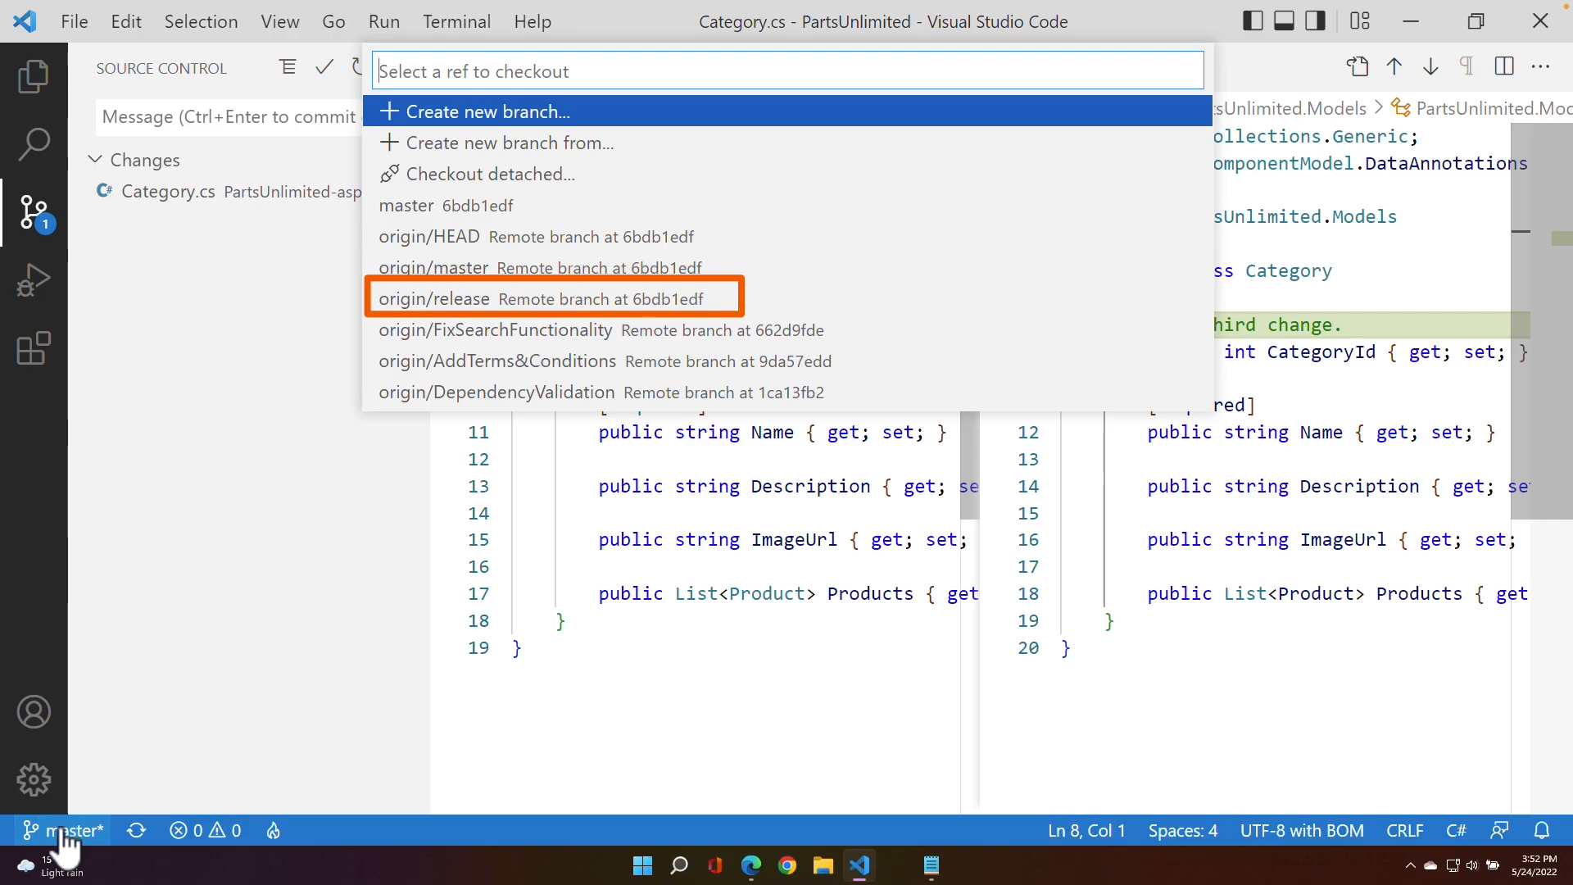
click(444, 300)
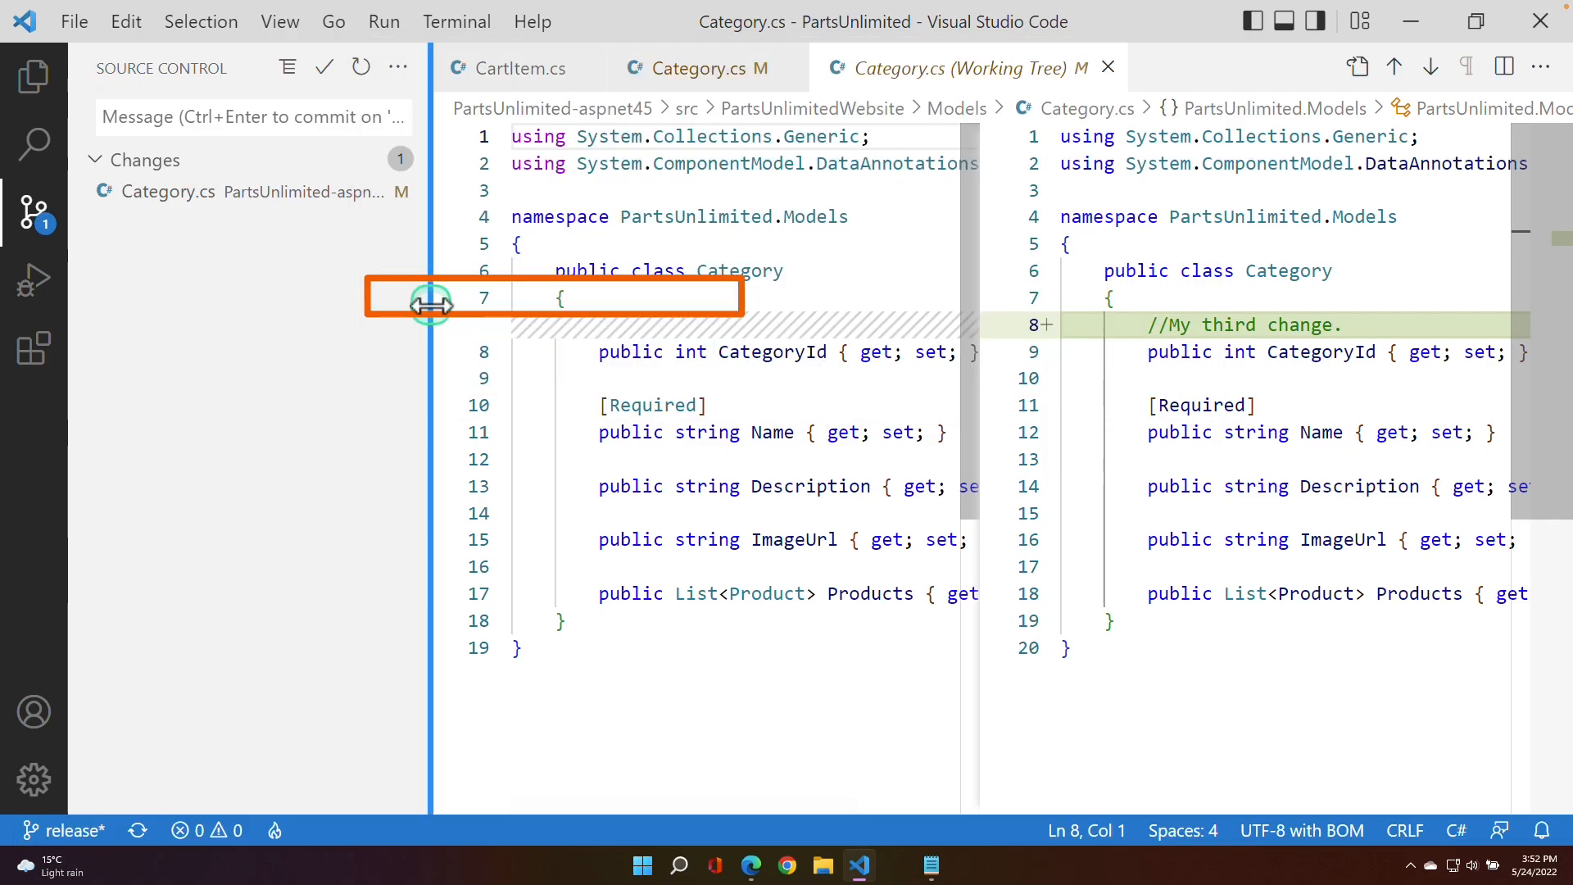
- Switch to Azure DevOps and delete the release branch from the PartsUnlimited branch list
key(alt)
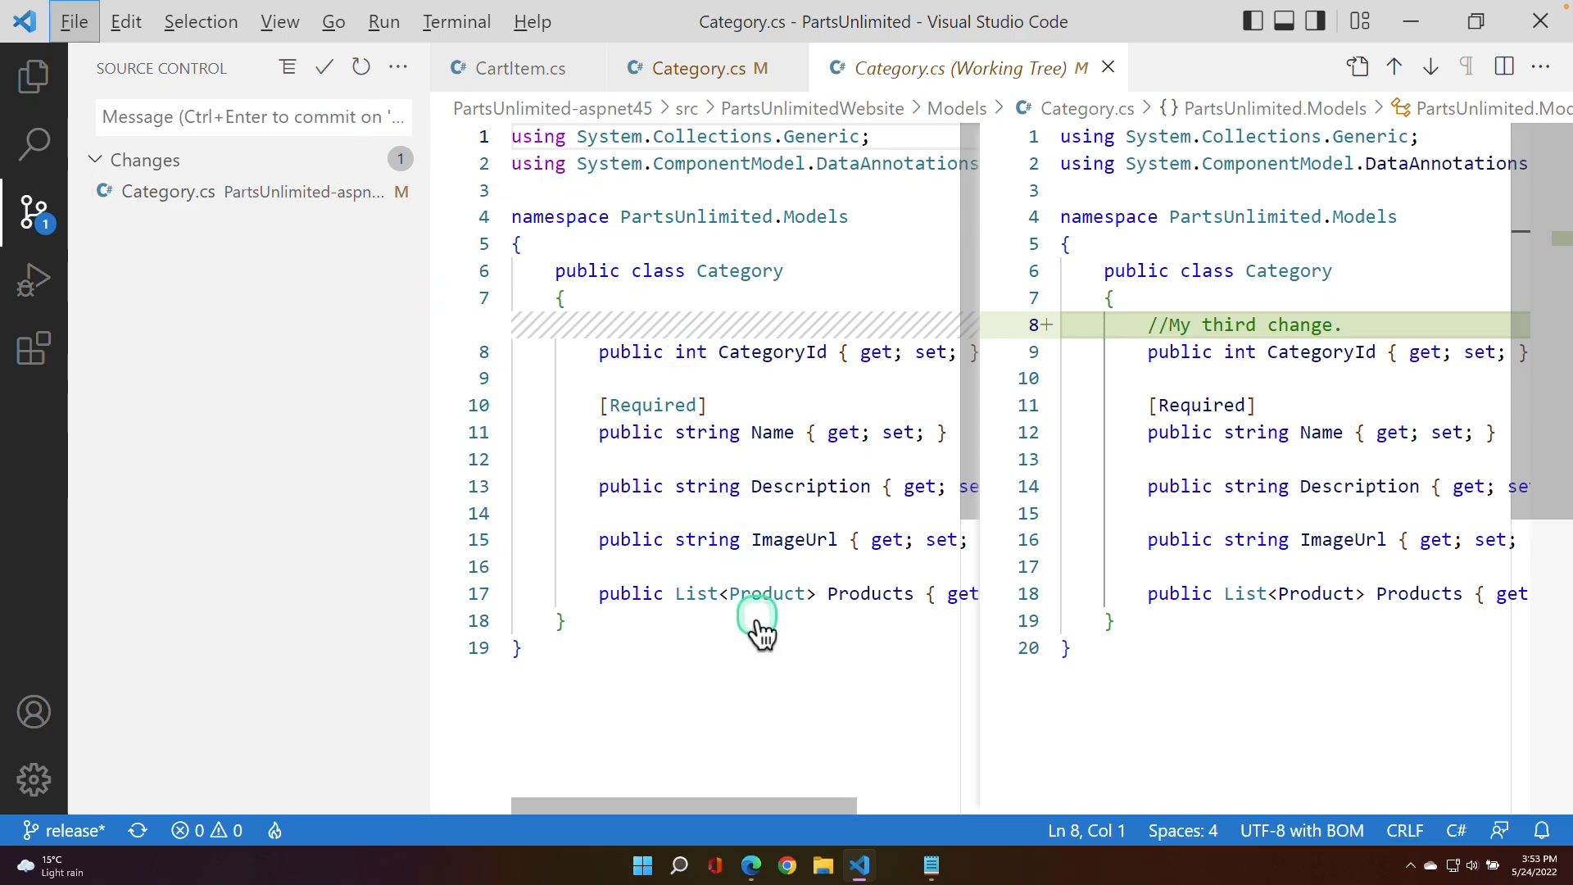
click(750, 867)
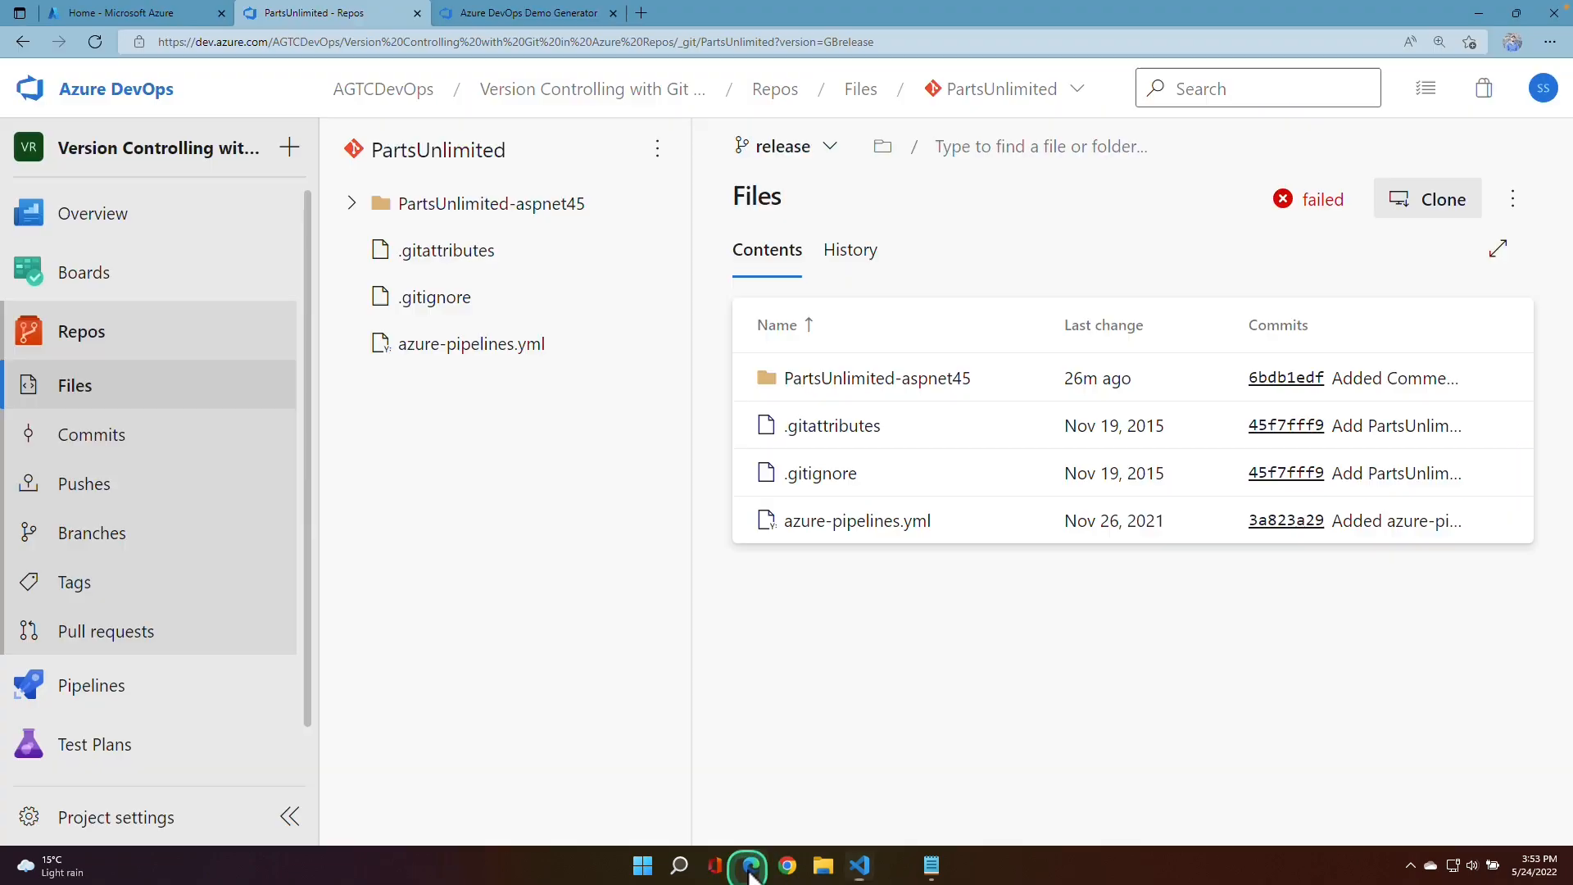
click(92, 333)
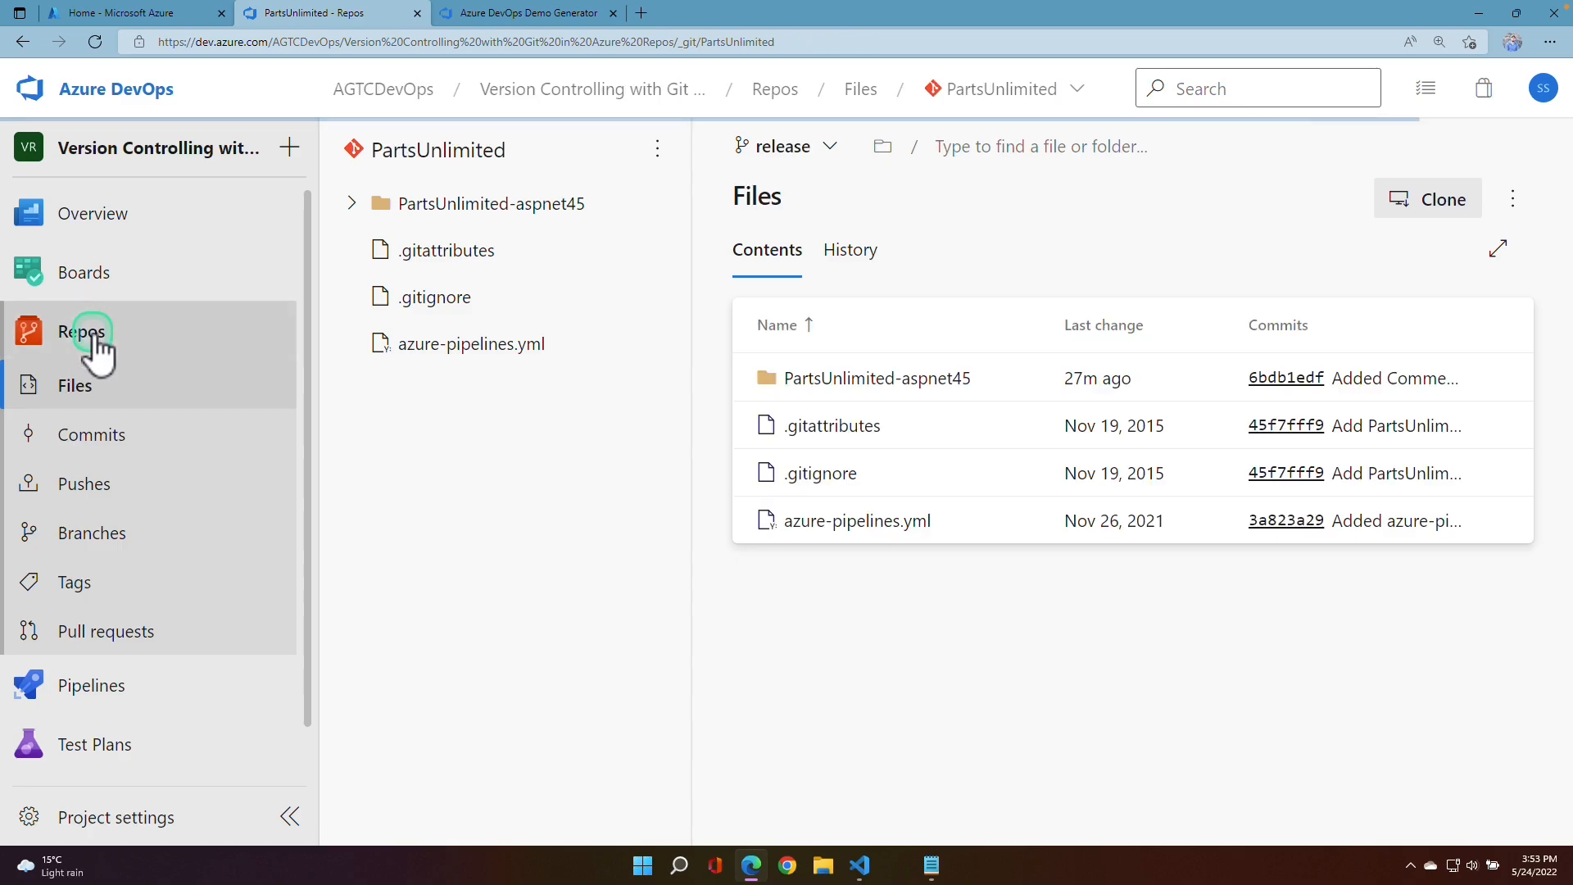
click(90, 545)
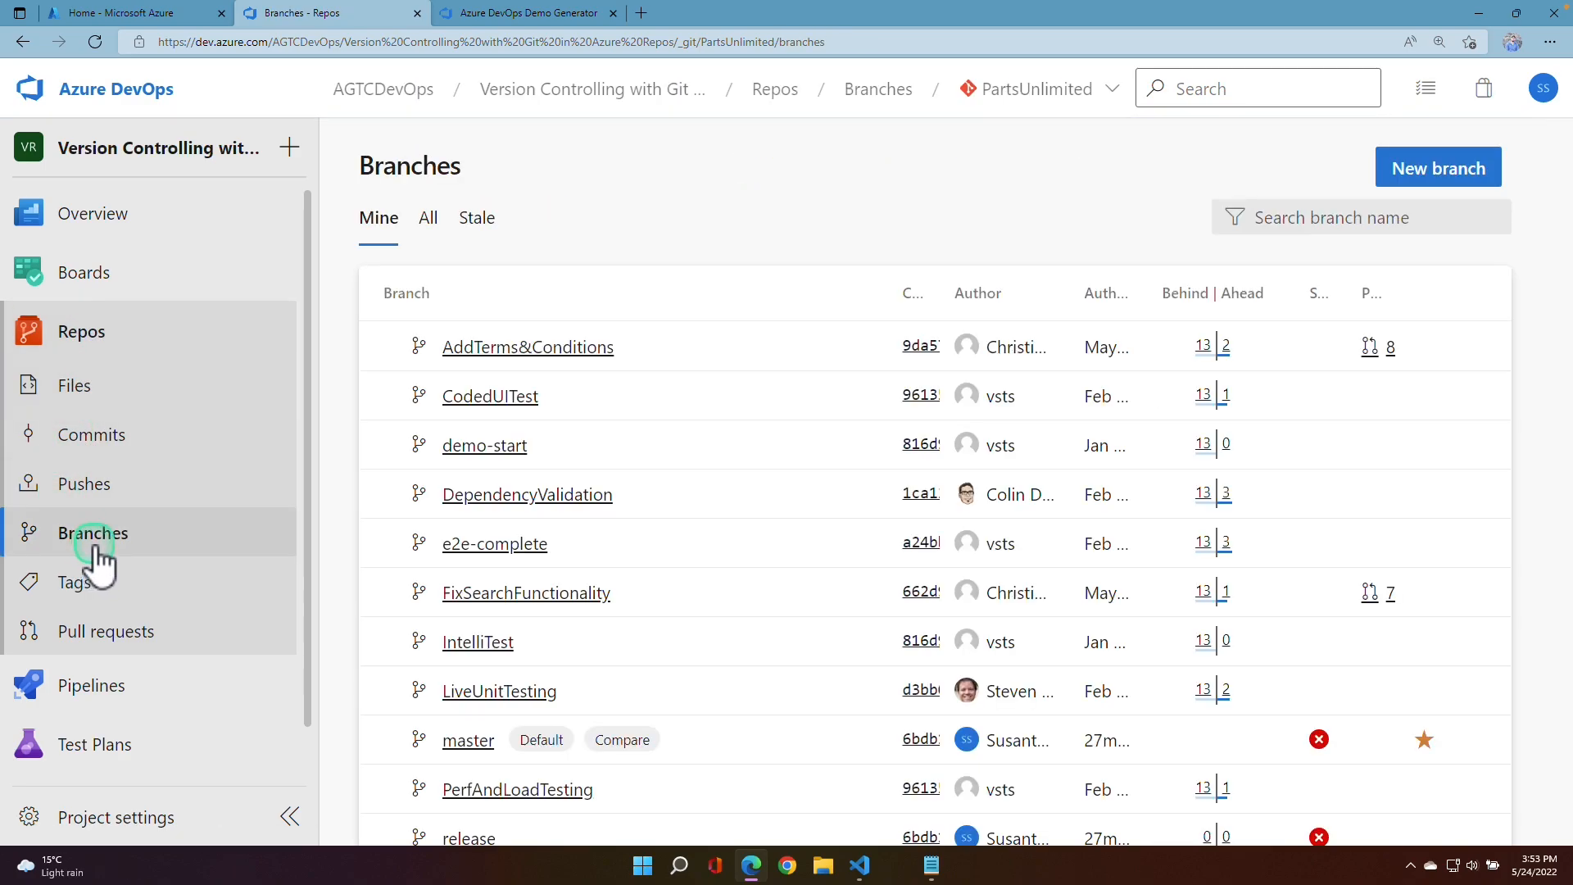
scroll(849, 606, down, 2)
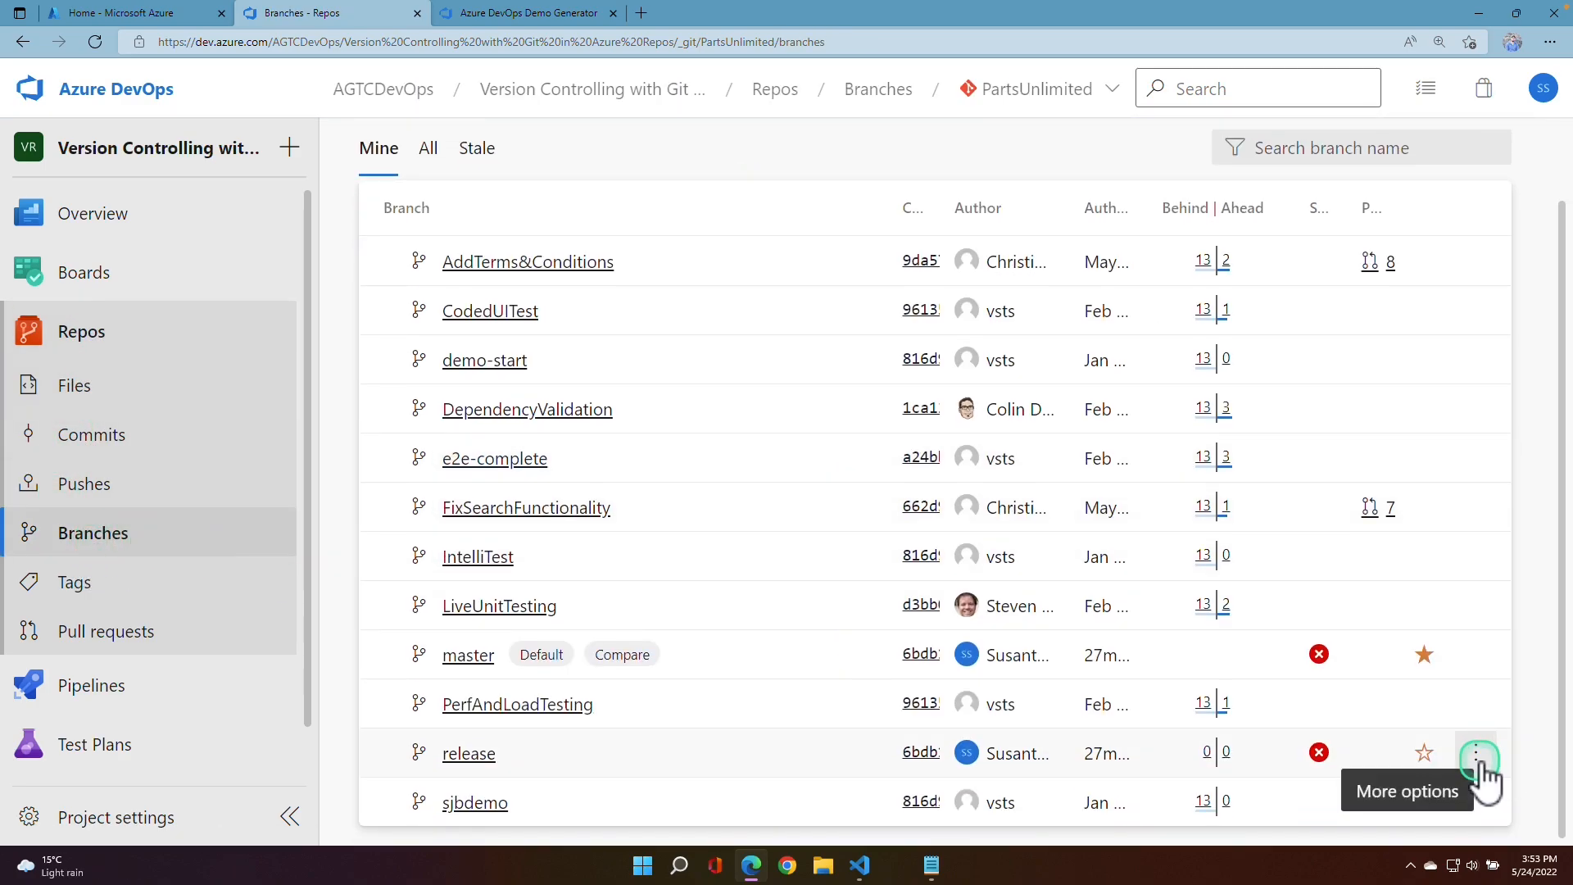
click(1477, 755)
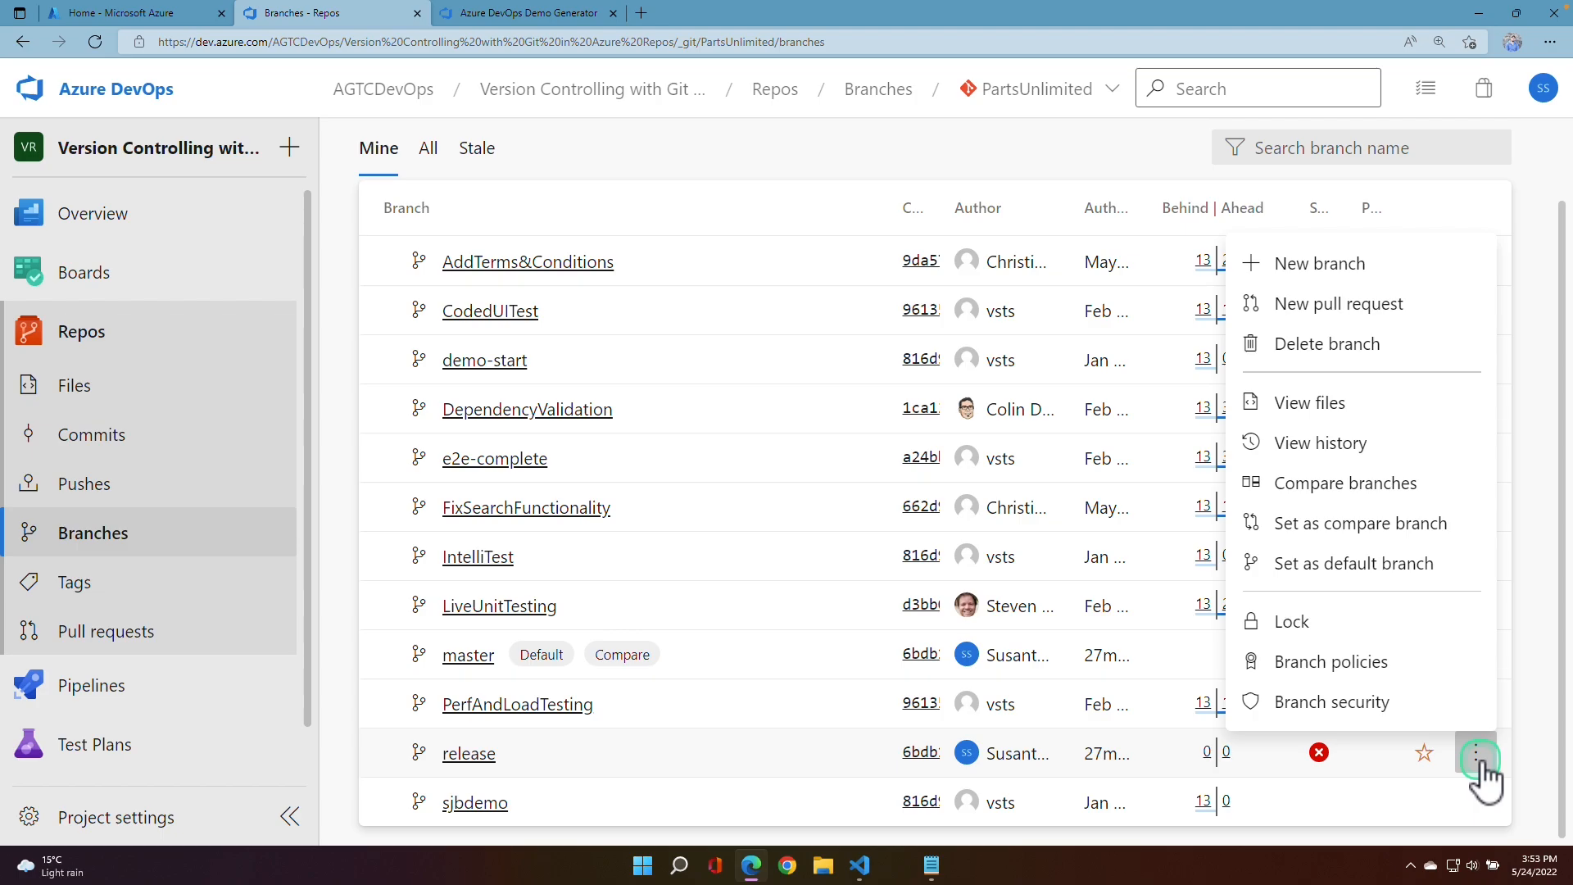
click(1355, 344)
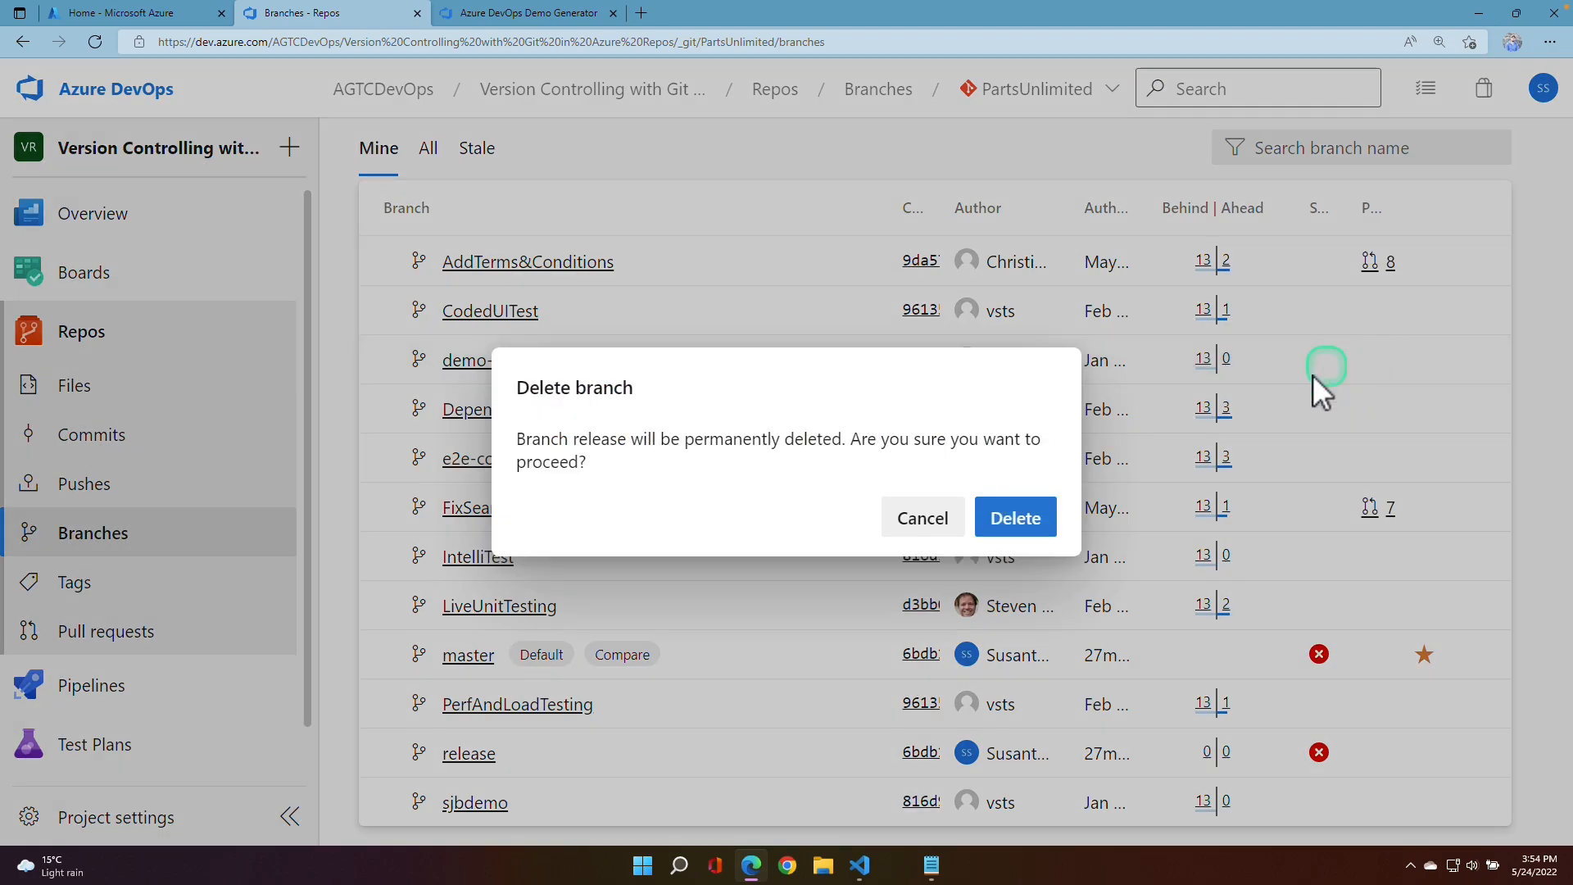
click(1016, 518)
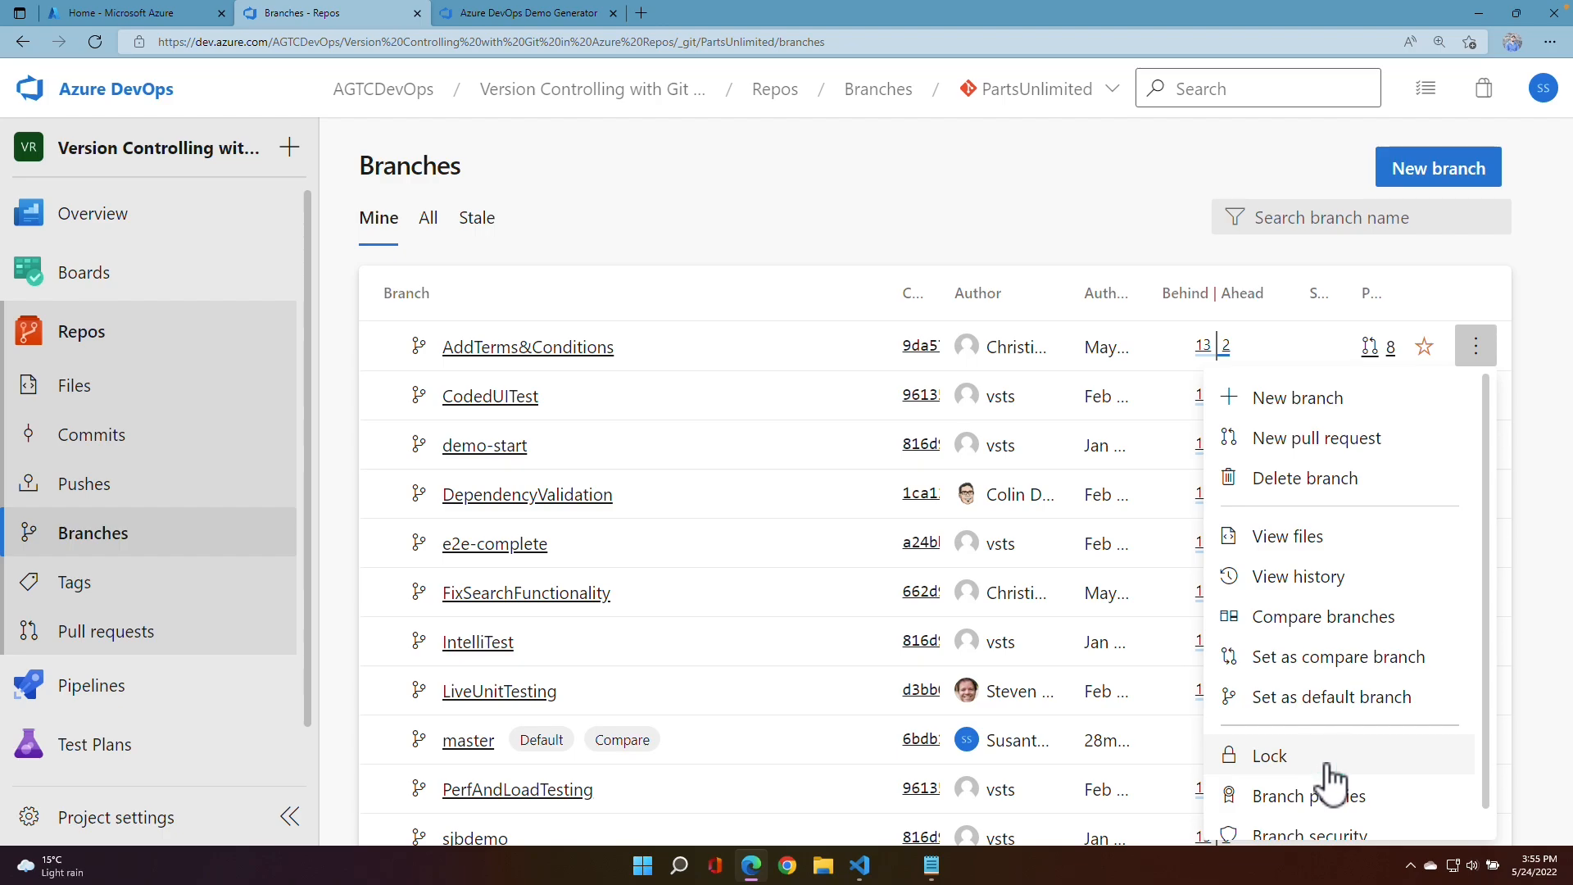
- Lock the master branch in the PartsUnlimited branch list and unlock it again
scroll(1327, 774, down, 1)
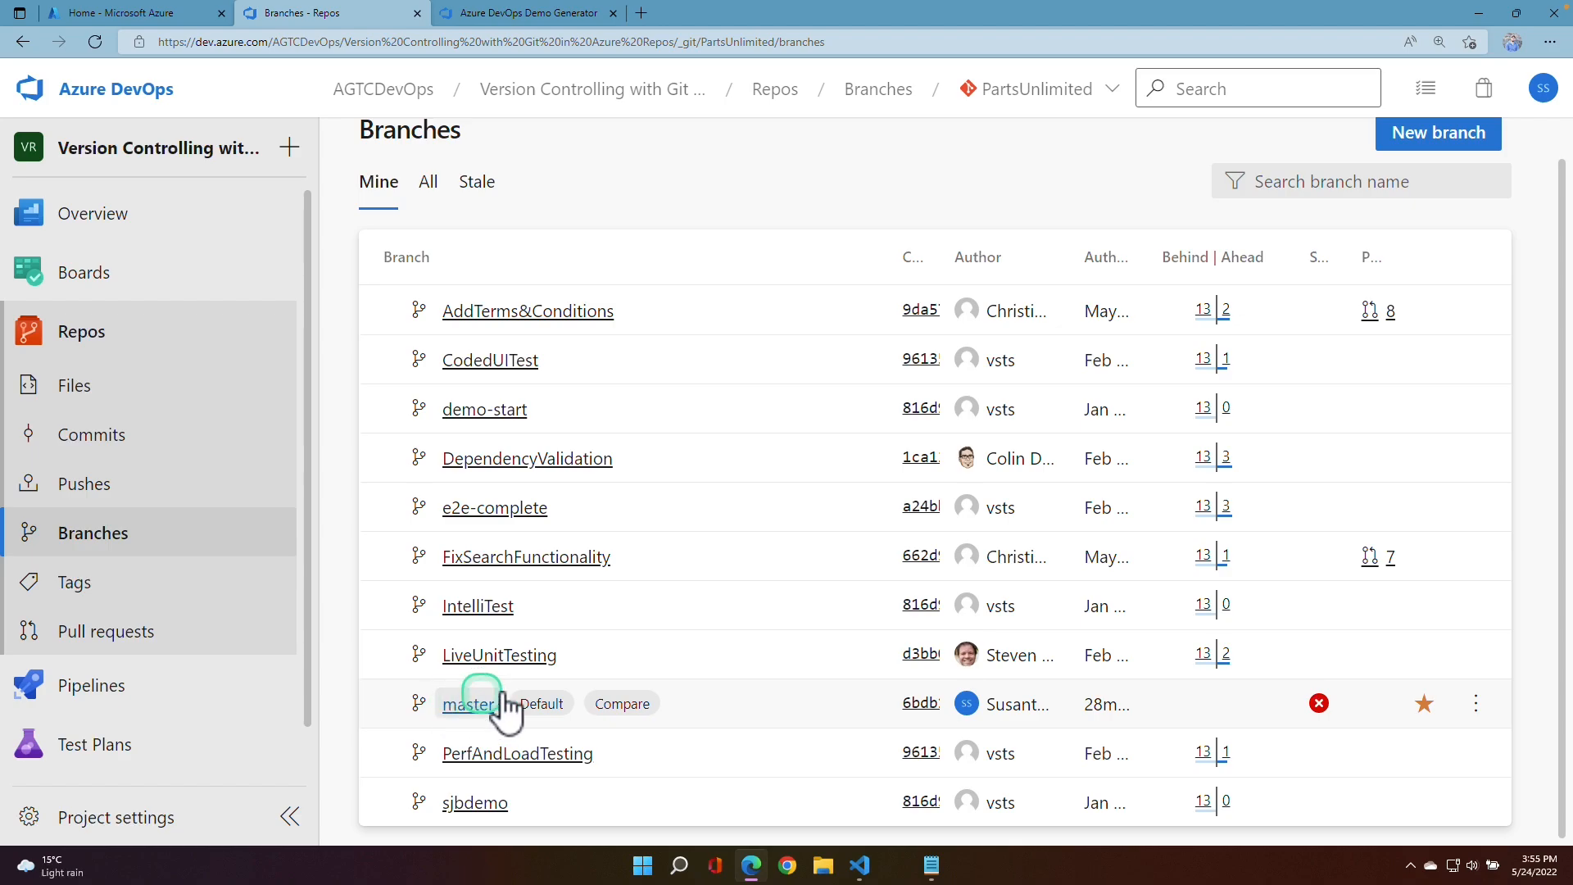
mouse_move(266, 750)
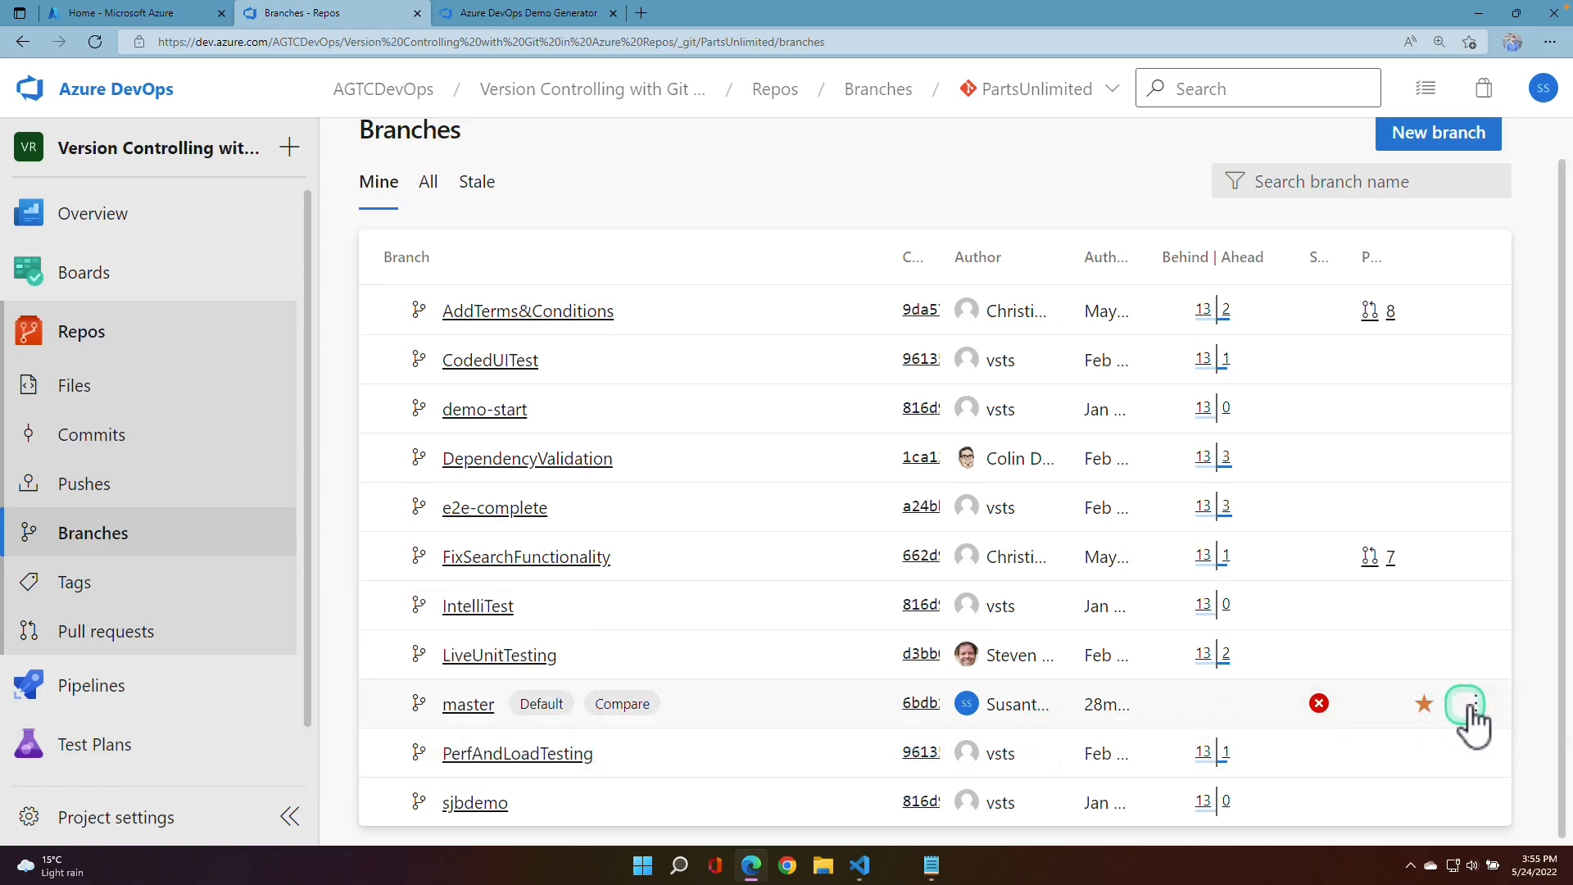
click(1477, 704)
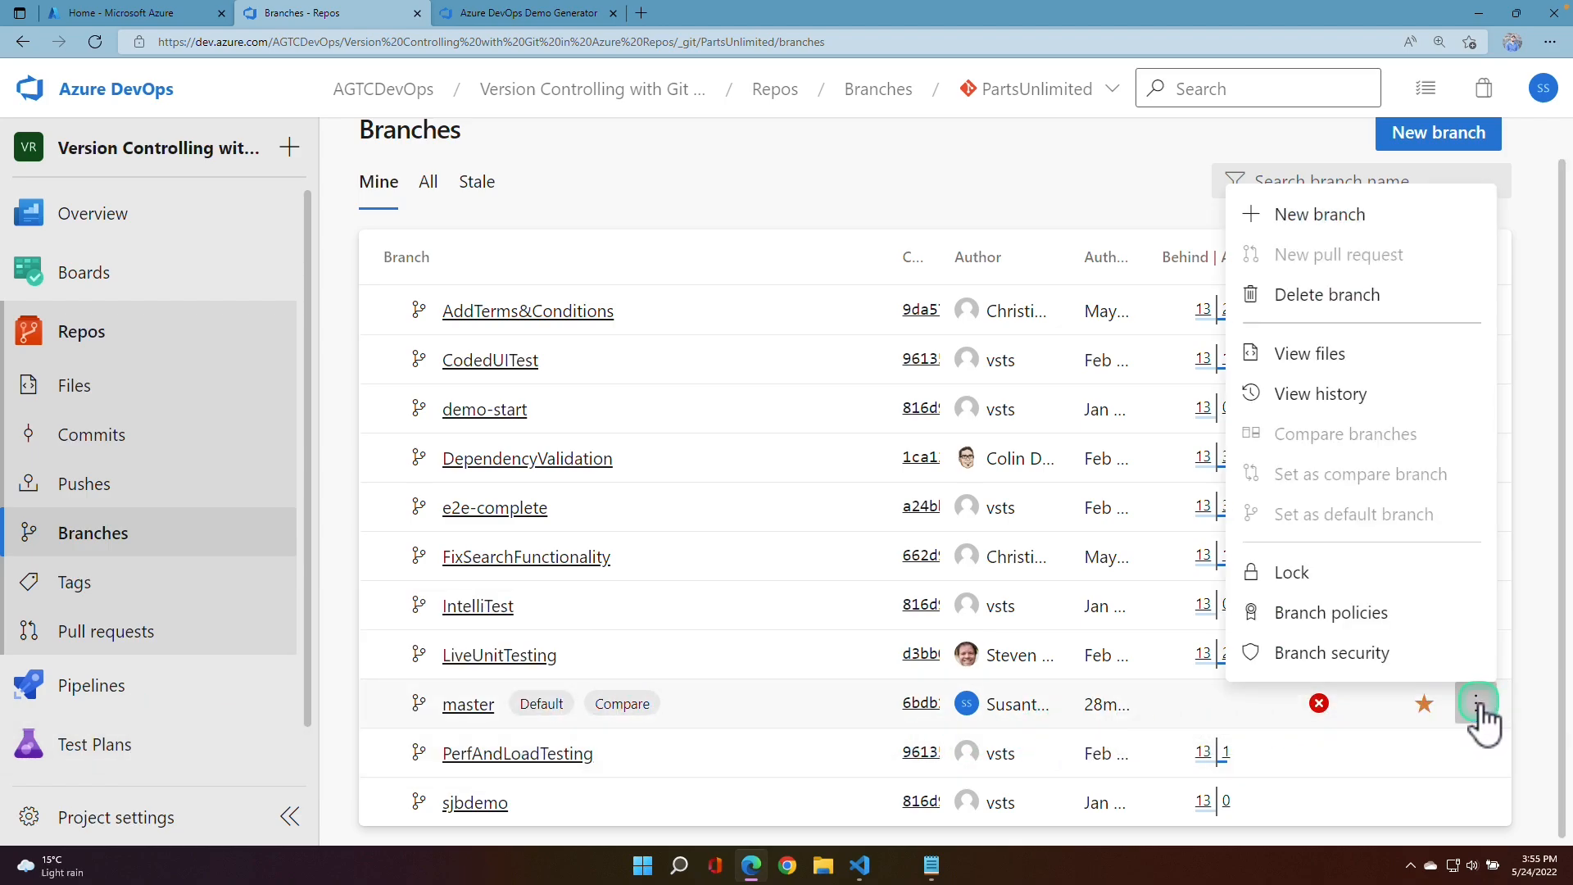
click(1397, 578)
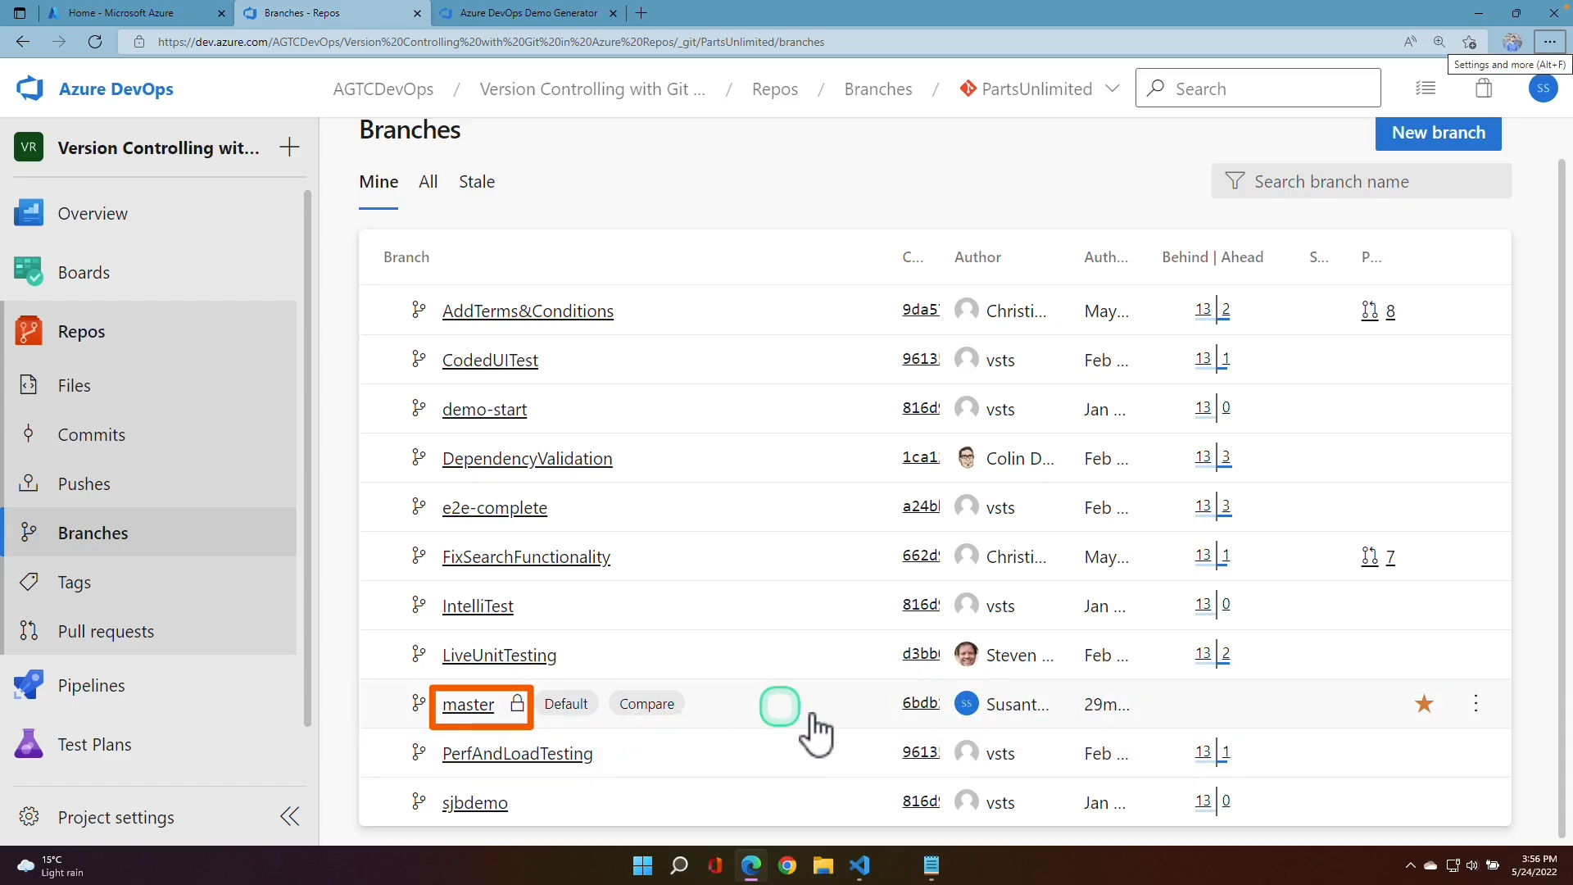
click(1476, 704)
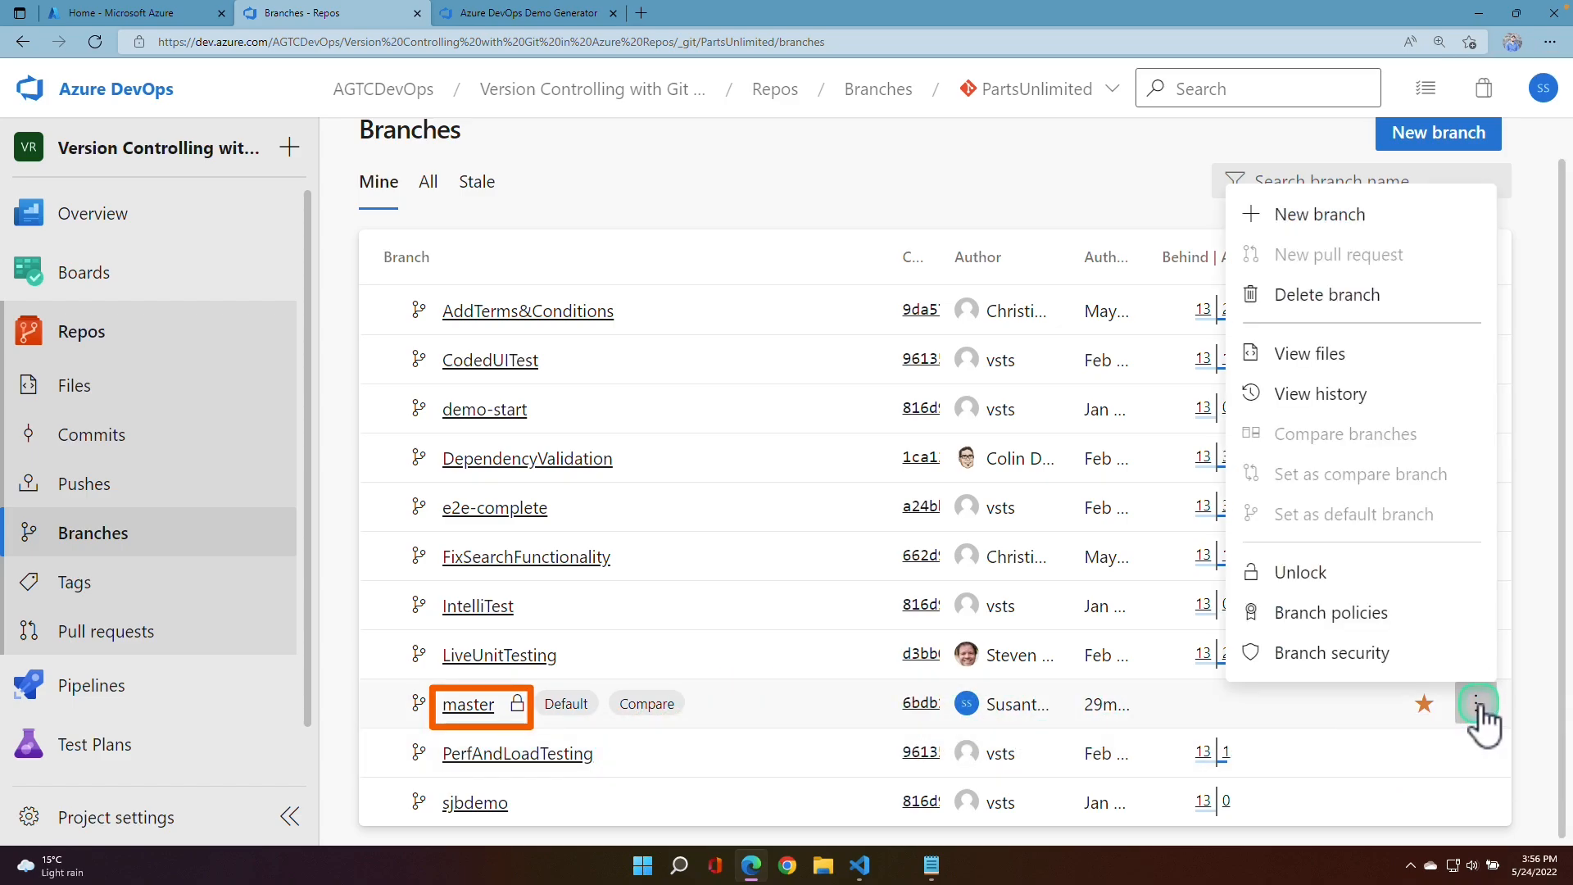
click(1382, 583)
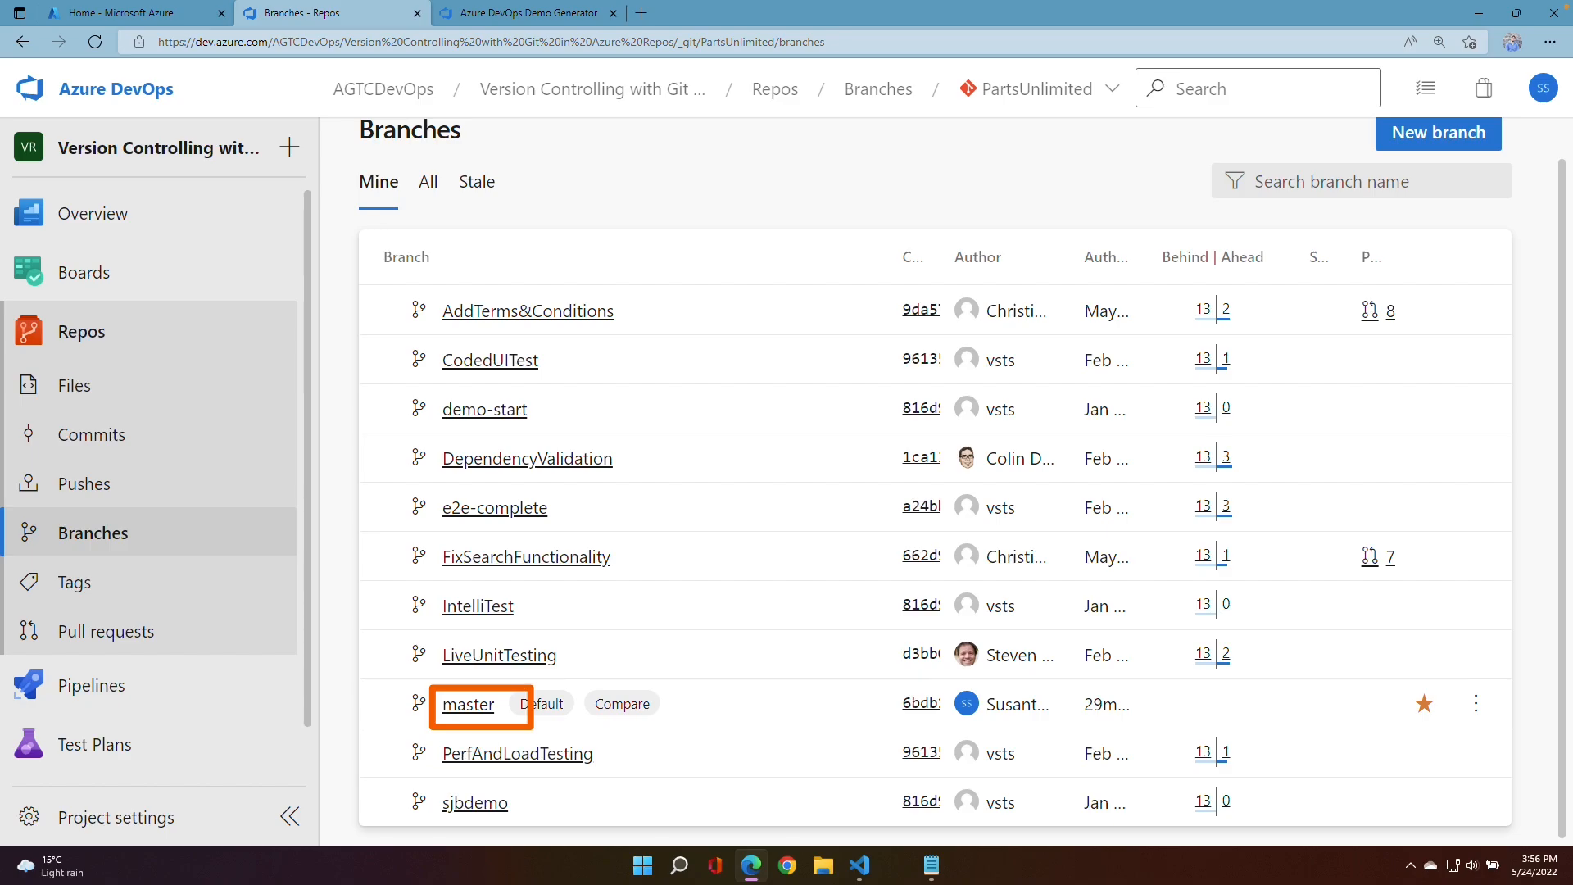
- Create a PartsUnlimited tag named "v1.1" based on master with the description "Great release!"
click(94, 351)
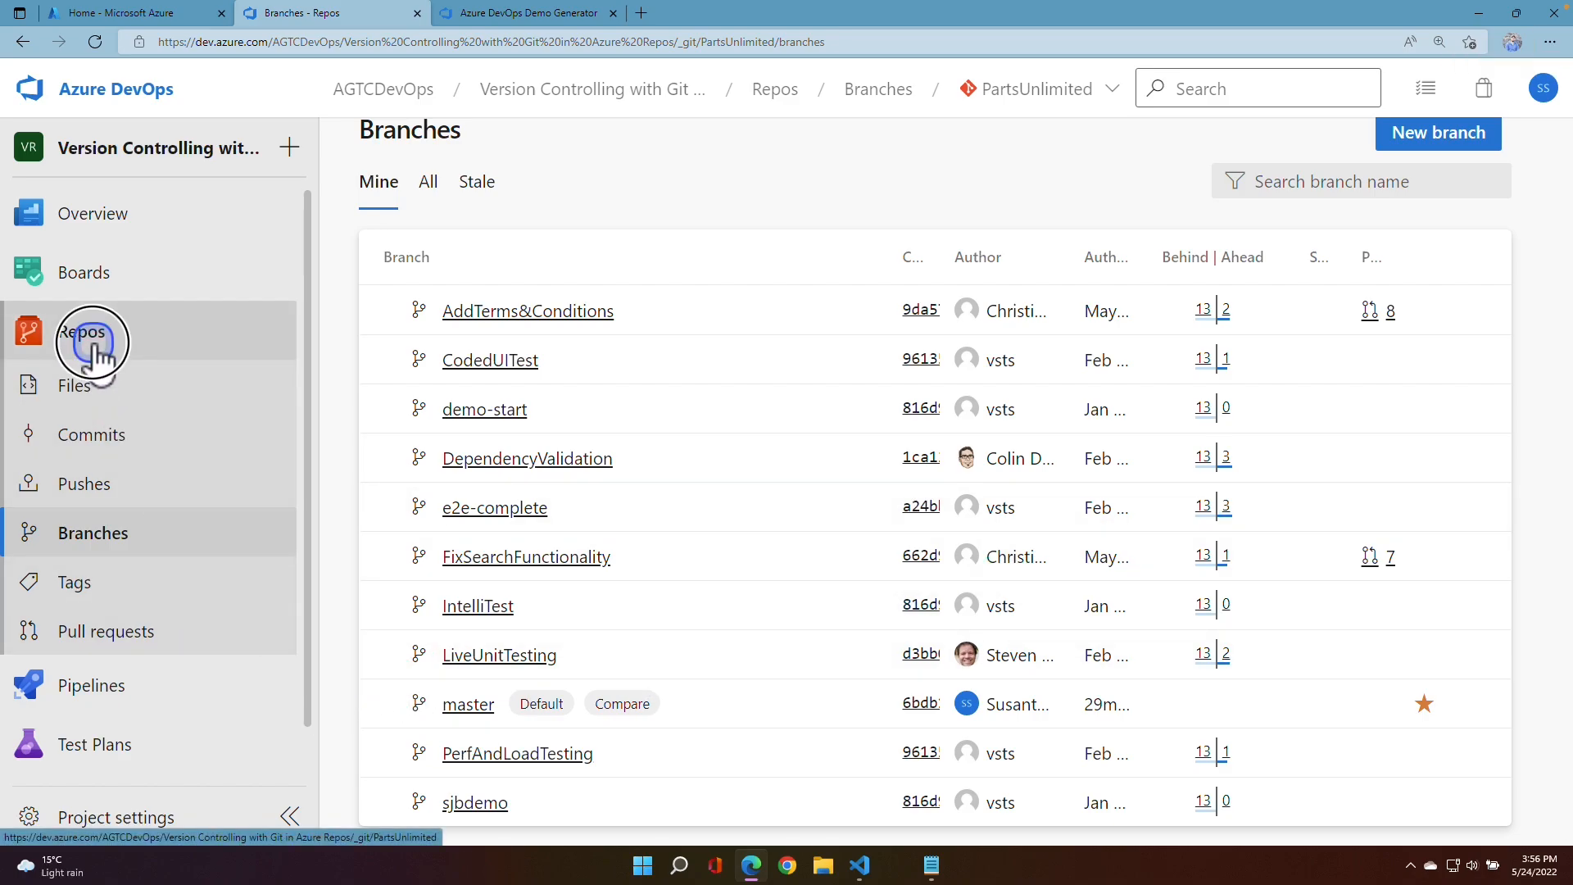
click(92, 591)
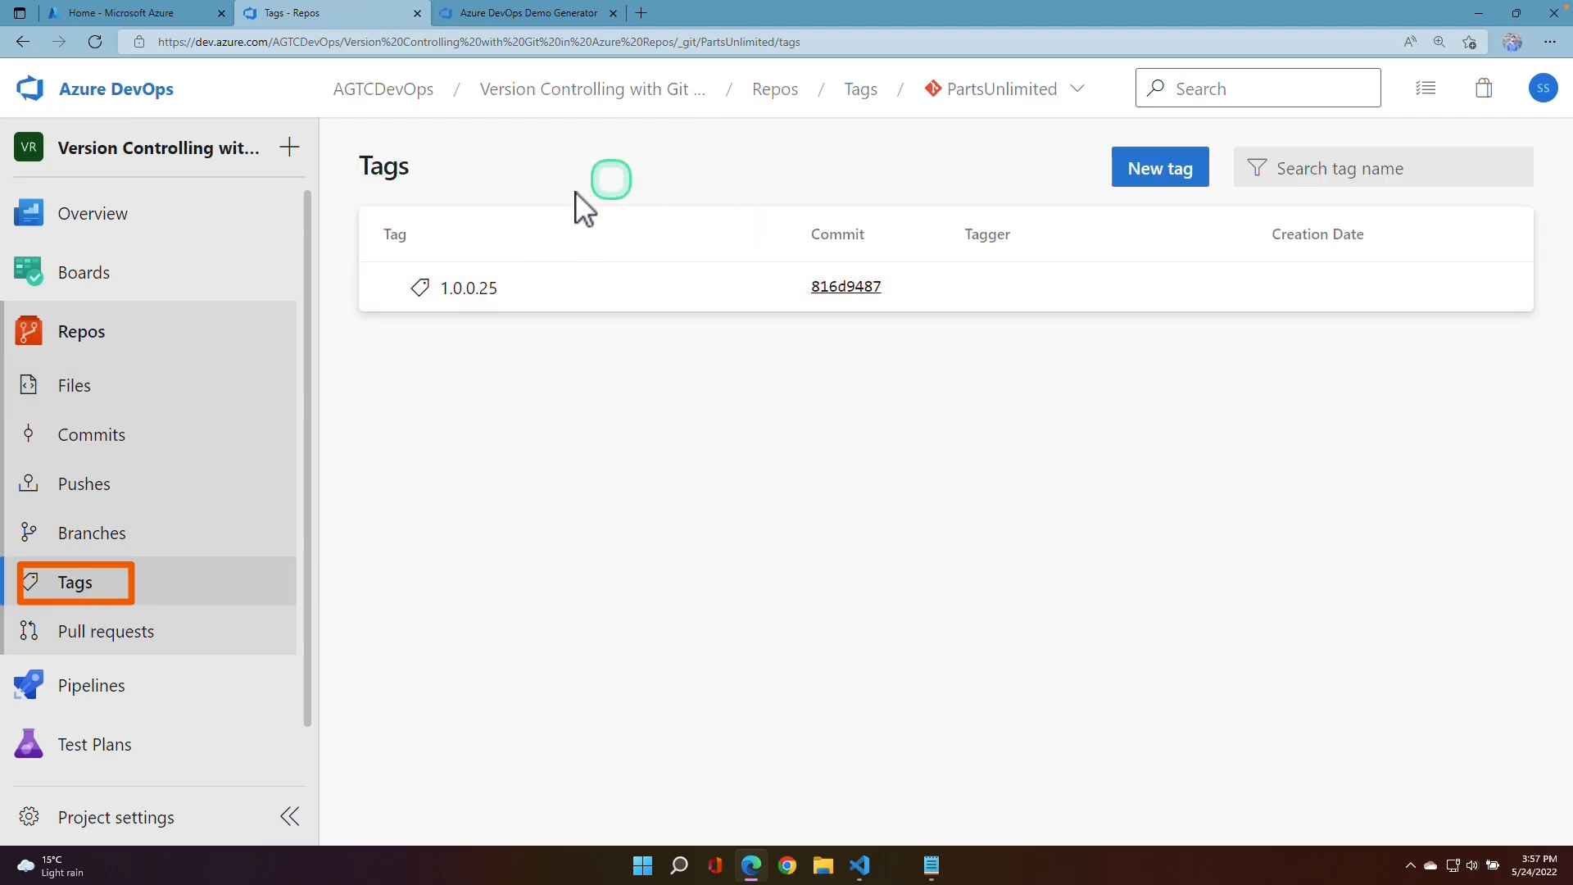
click(1166, 177)
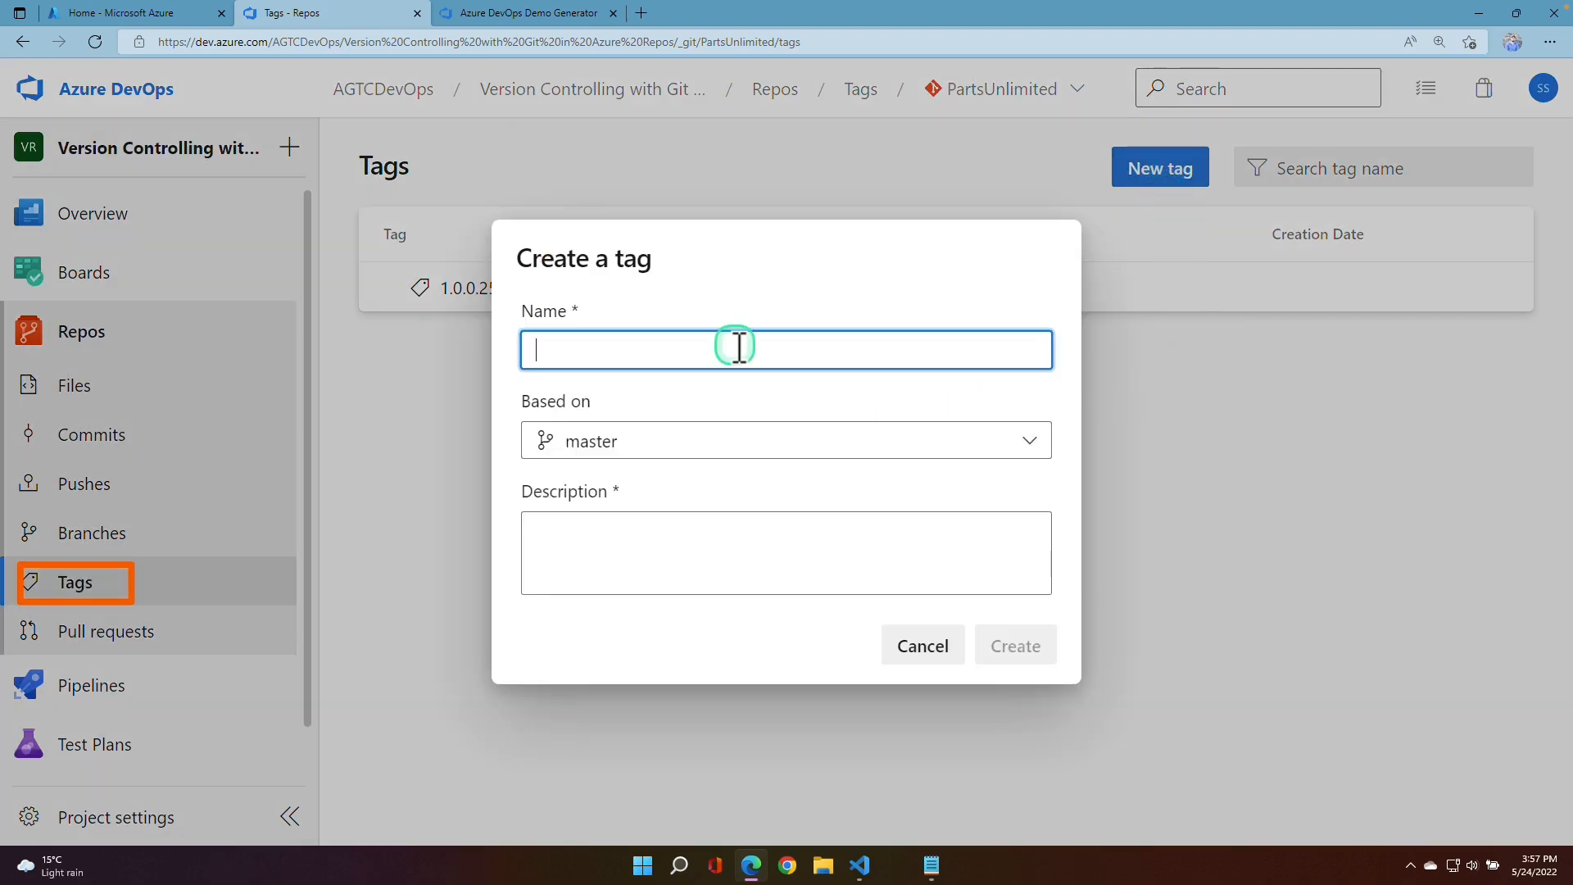
text(v1.1)
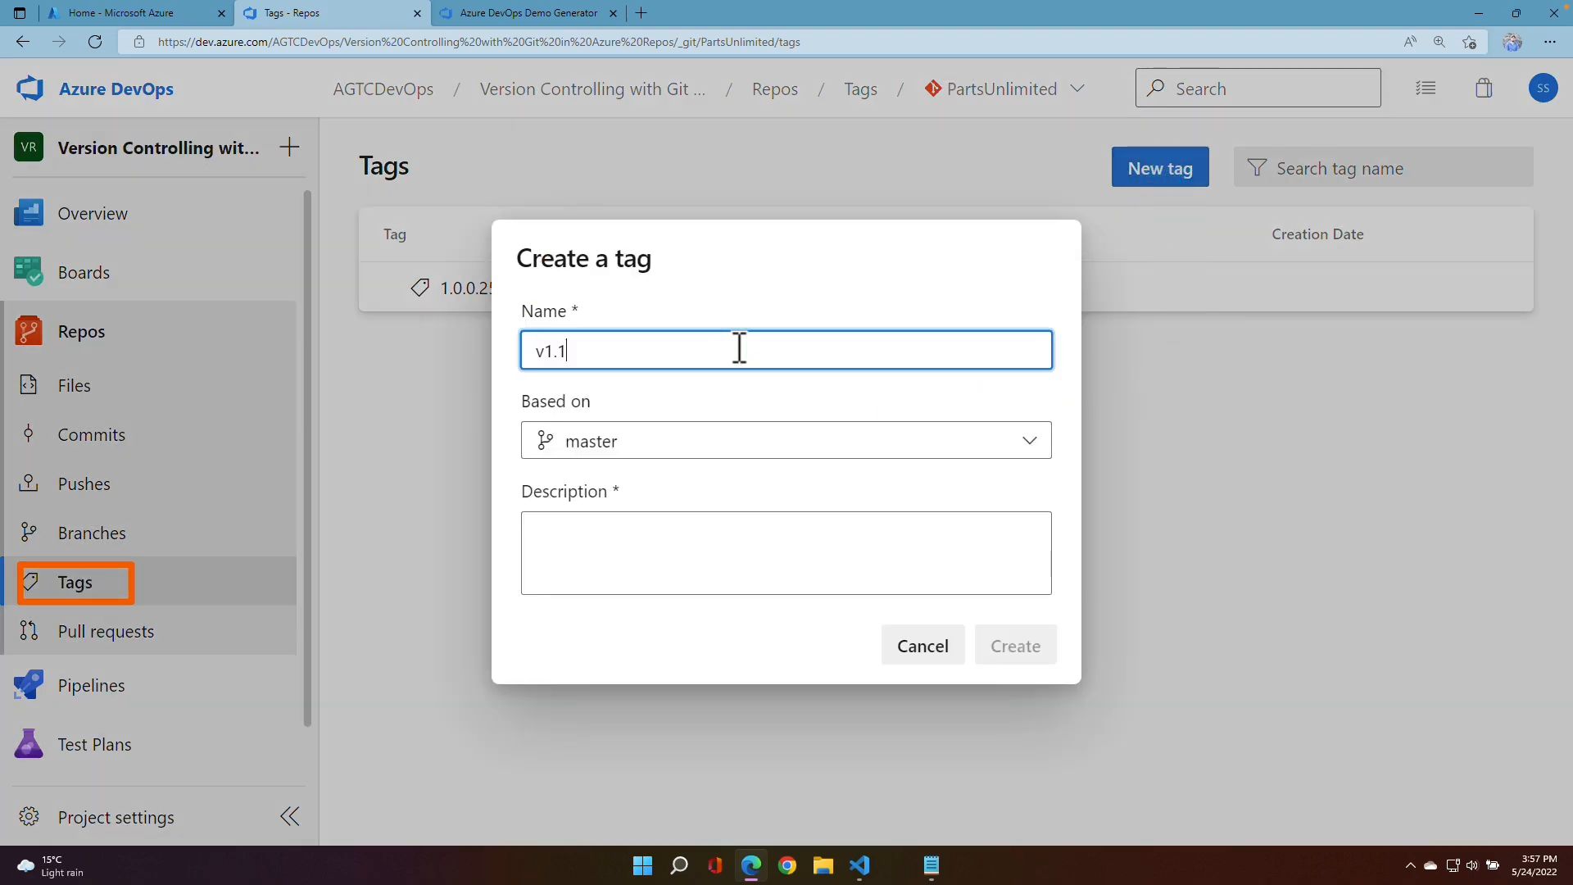
click(742, 446)
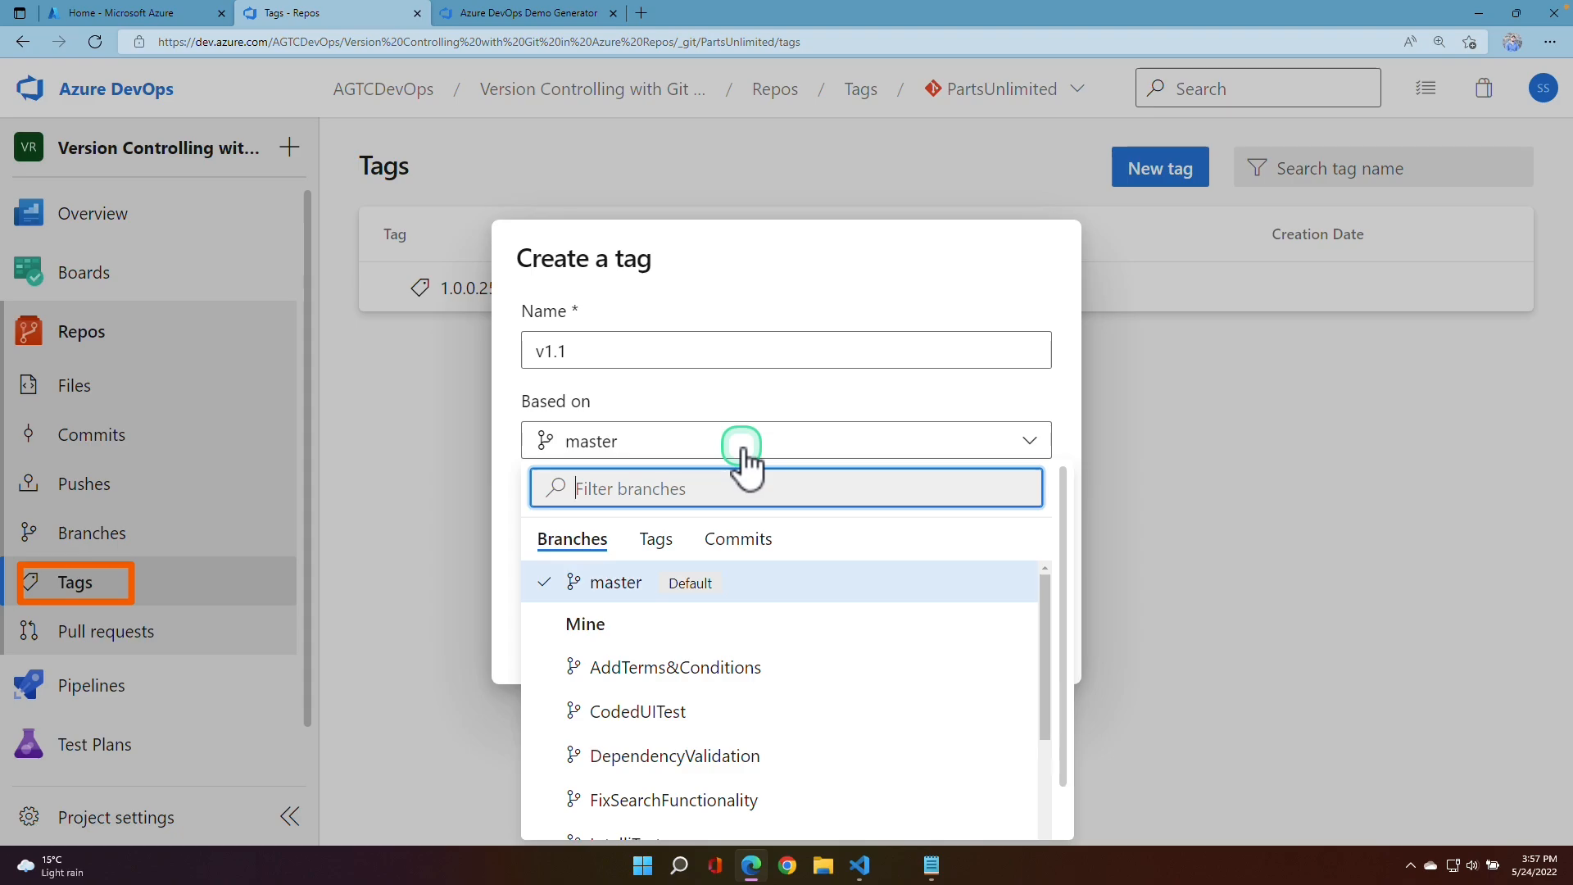
click(742, 447)
click(743, 446)
click(742, 447)
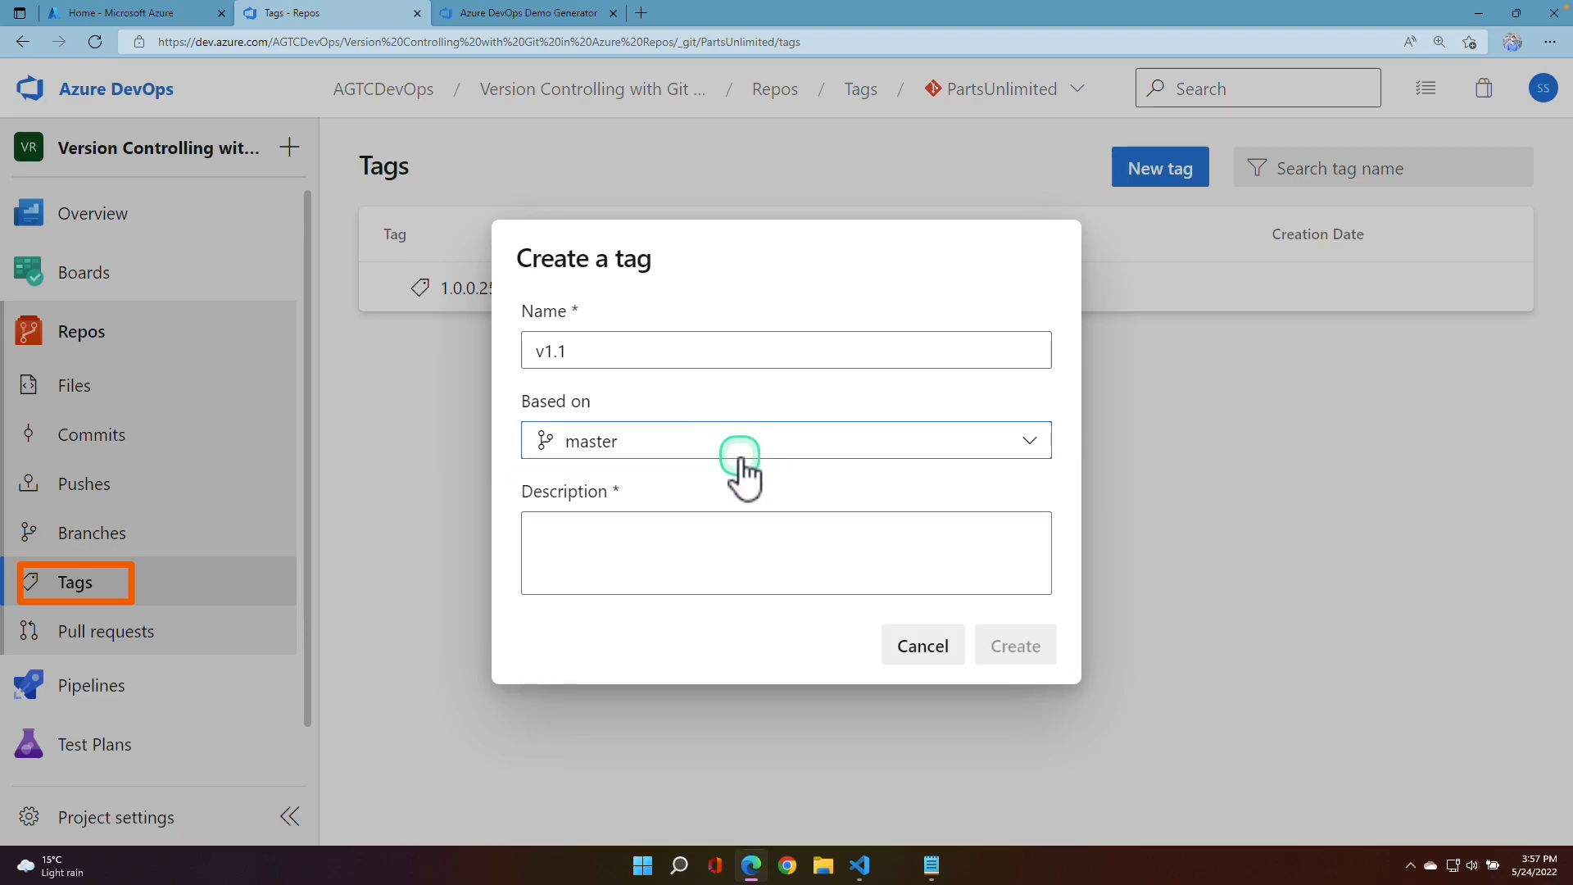
click(688, 577)
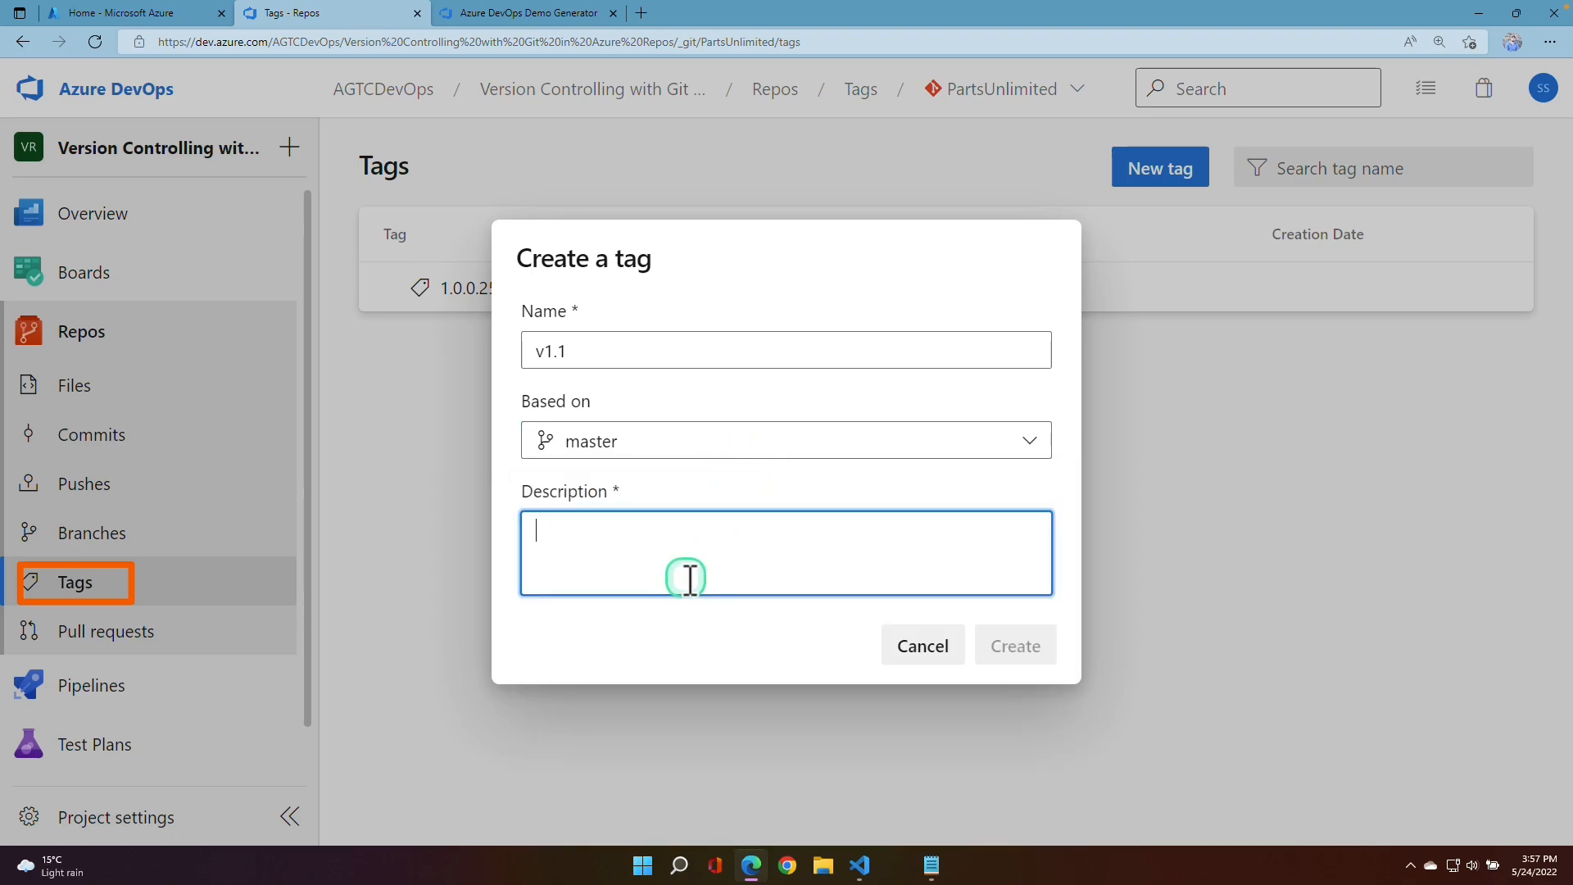
text(Great release!)
click(1013, 649)
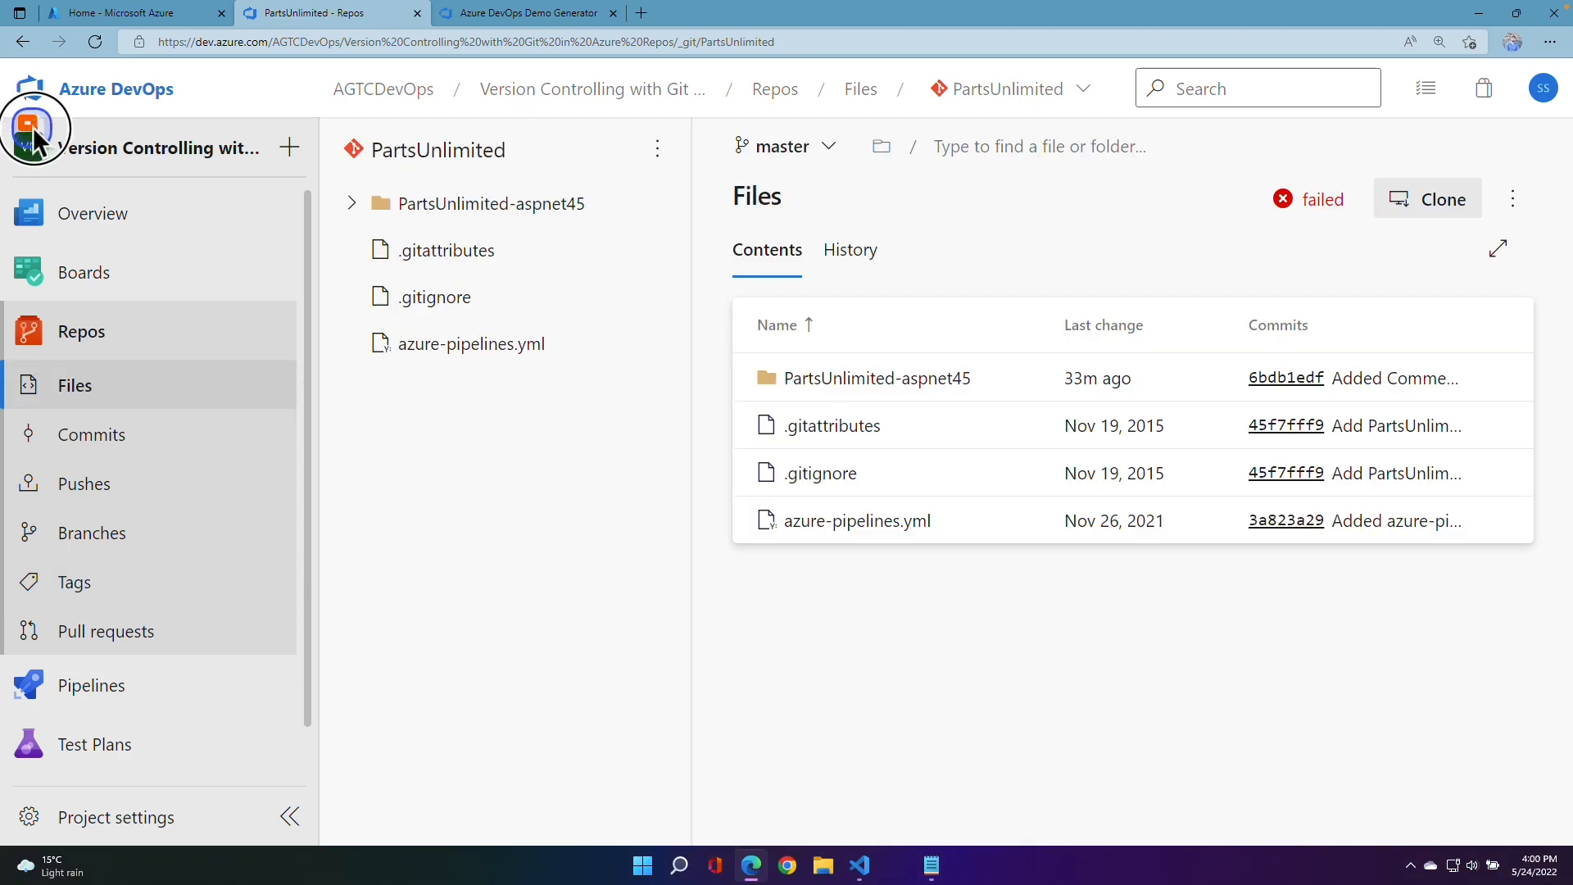
- Create a new Git repository named "New Repo" in the project, without a README and with no .gitignore
click(291, 151)
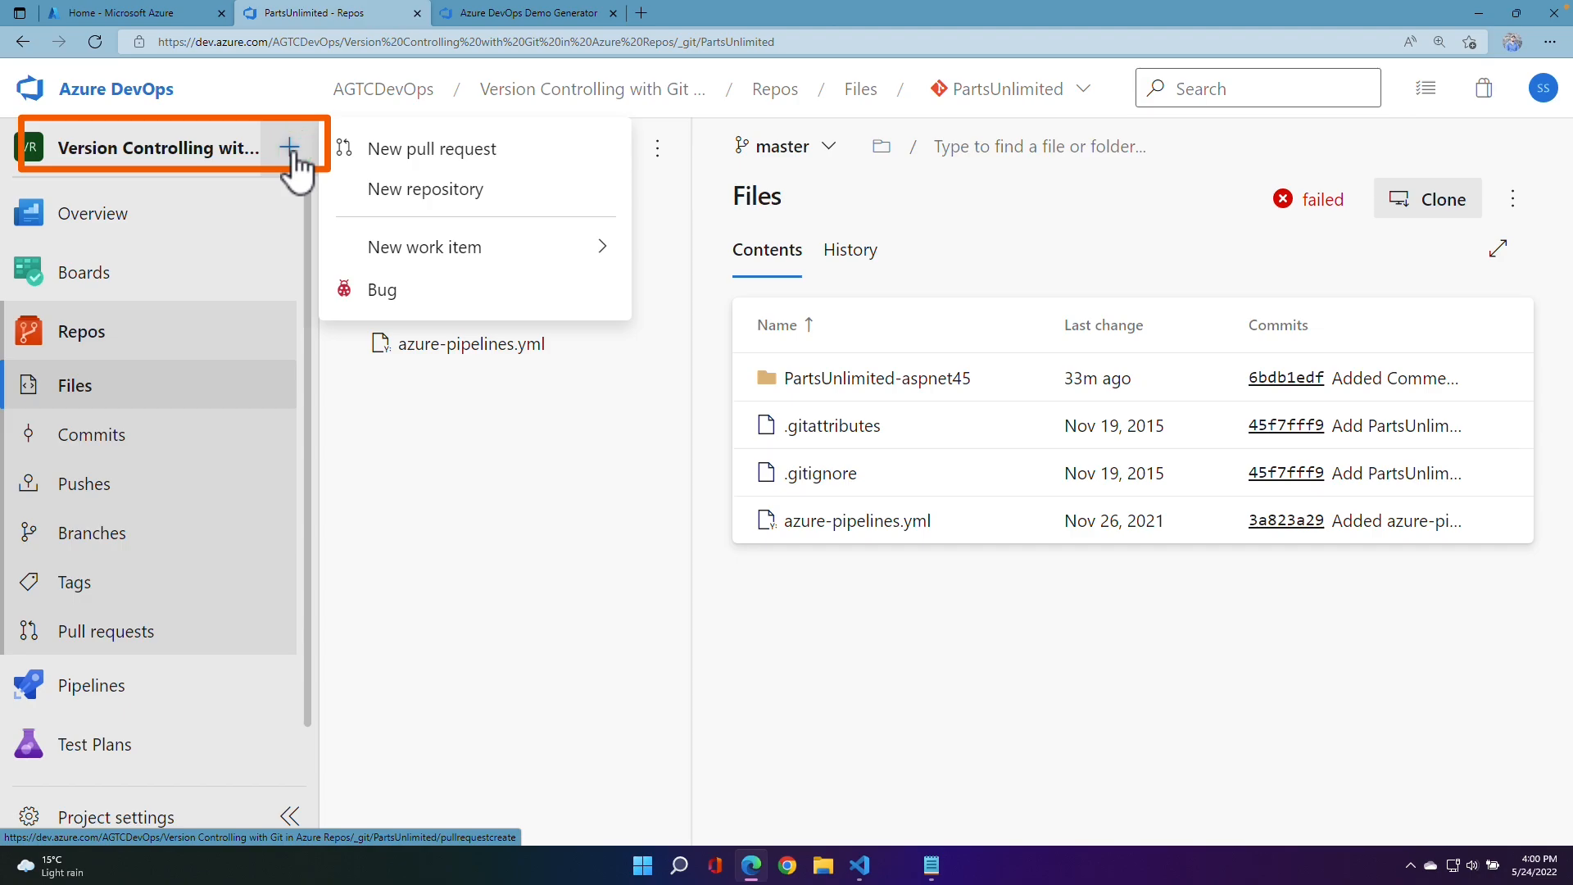
click(437, 200)
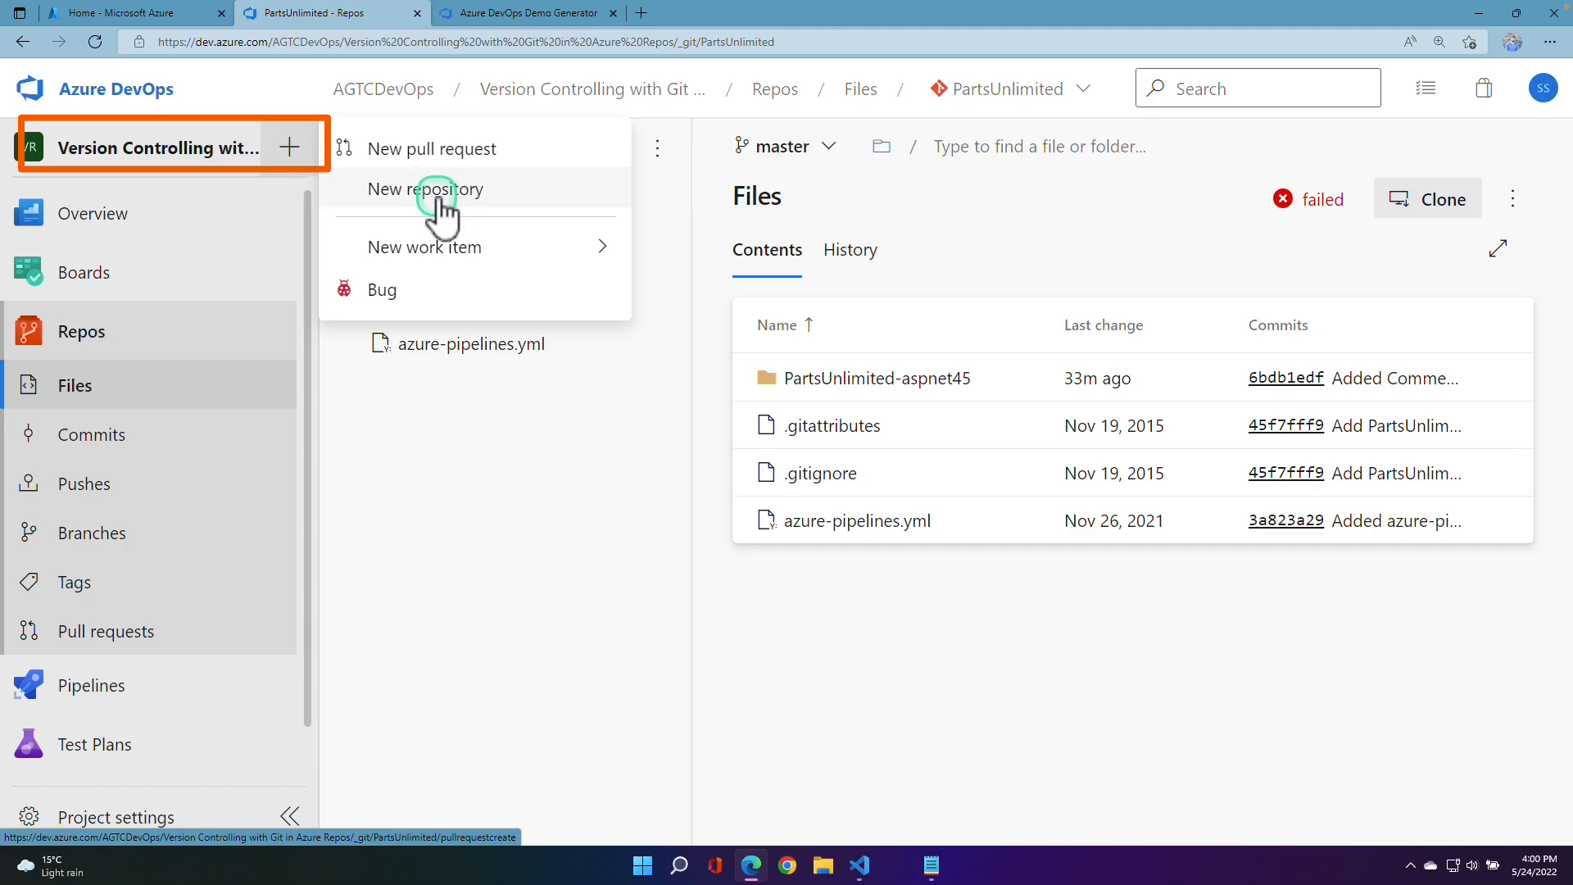
click(1108, 303)
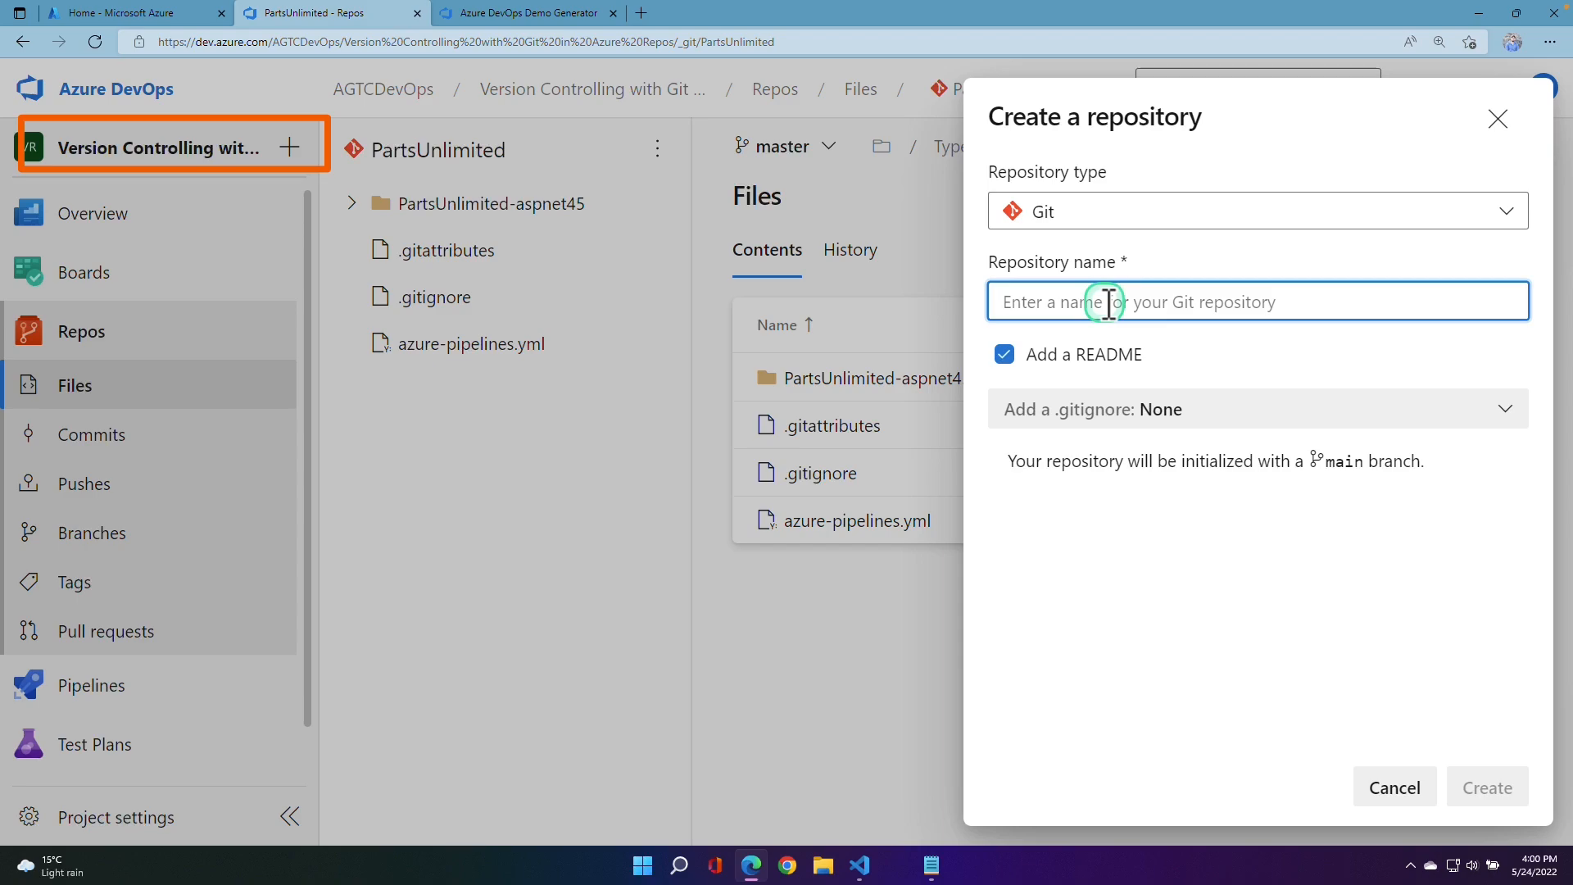
text(New Repo)
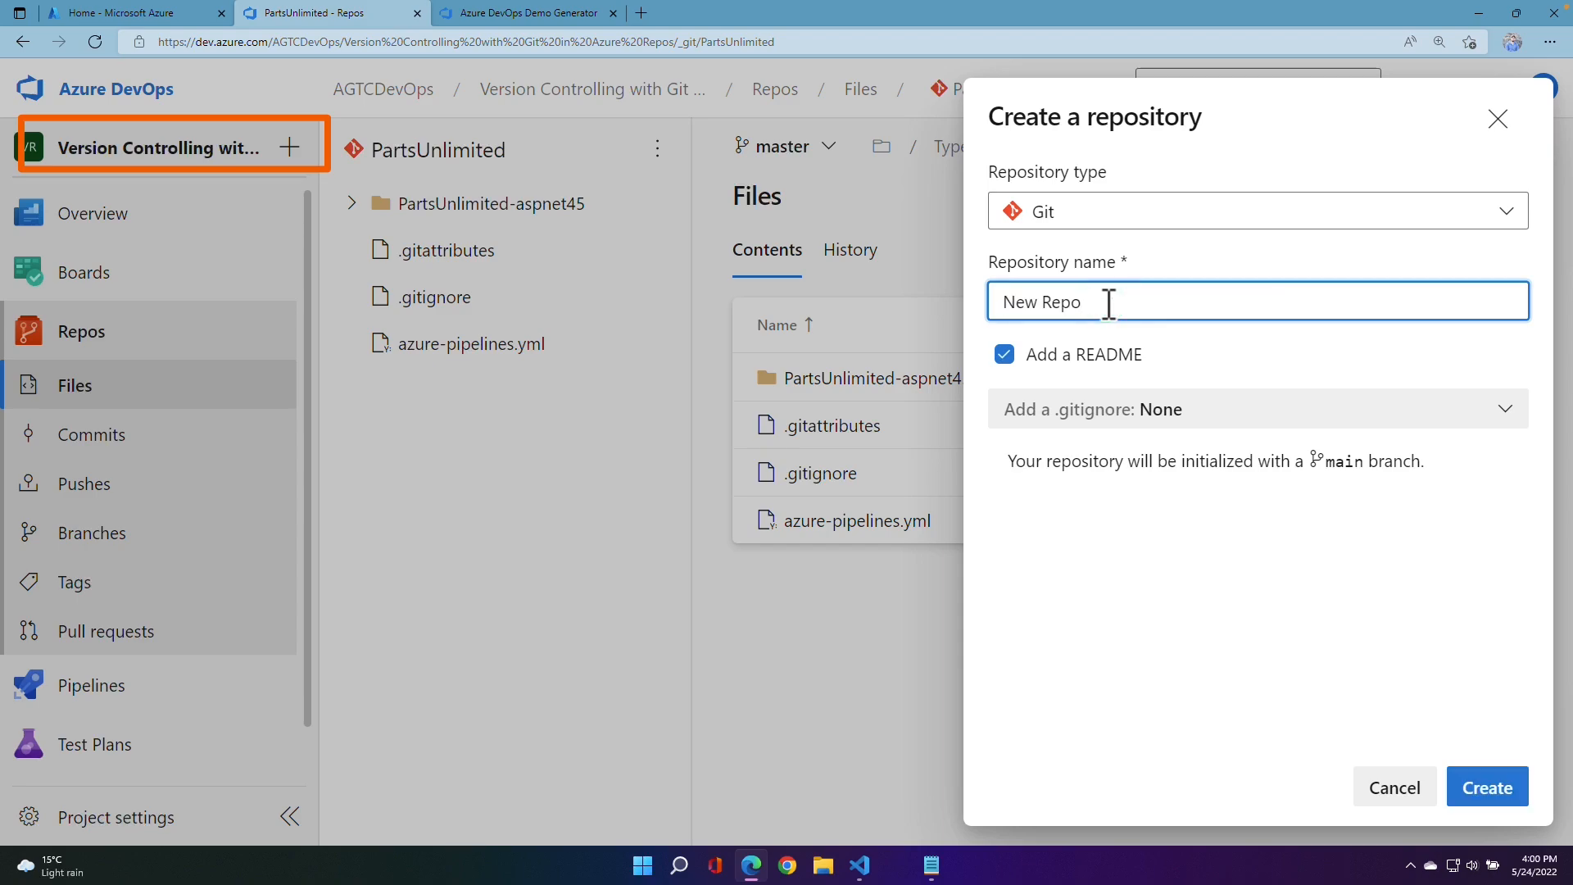
click(1084, 351)
click(1084, 352)
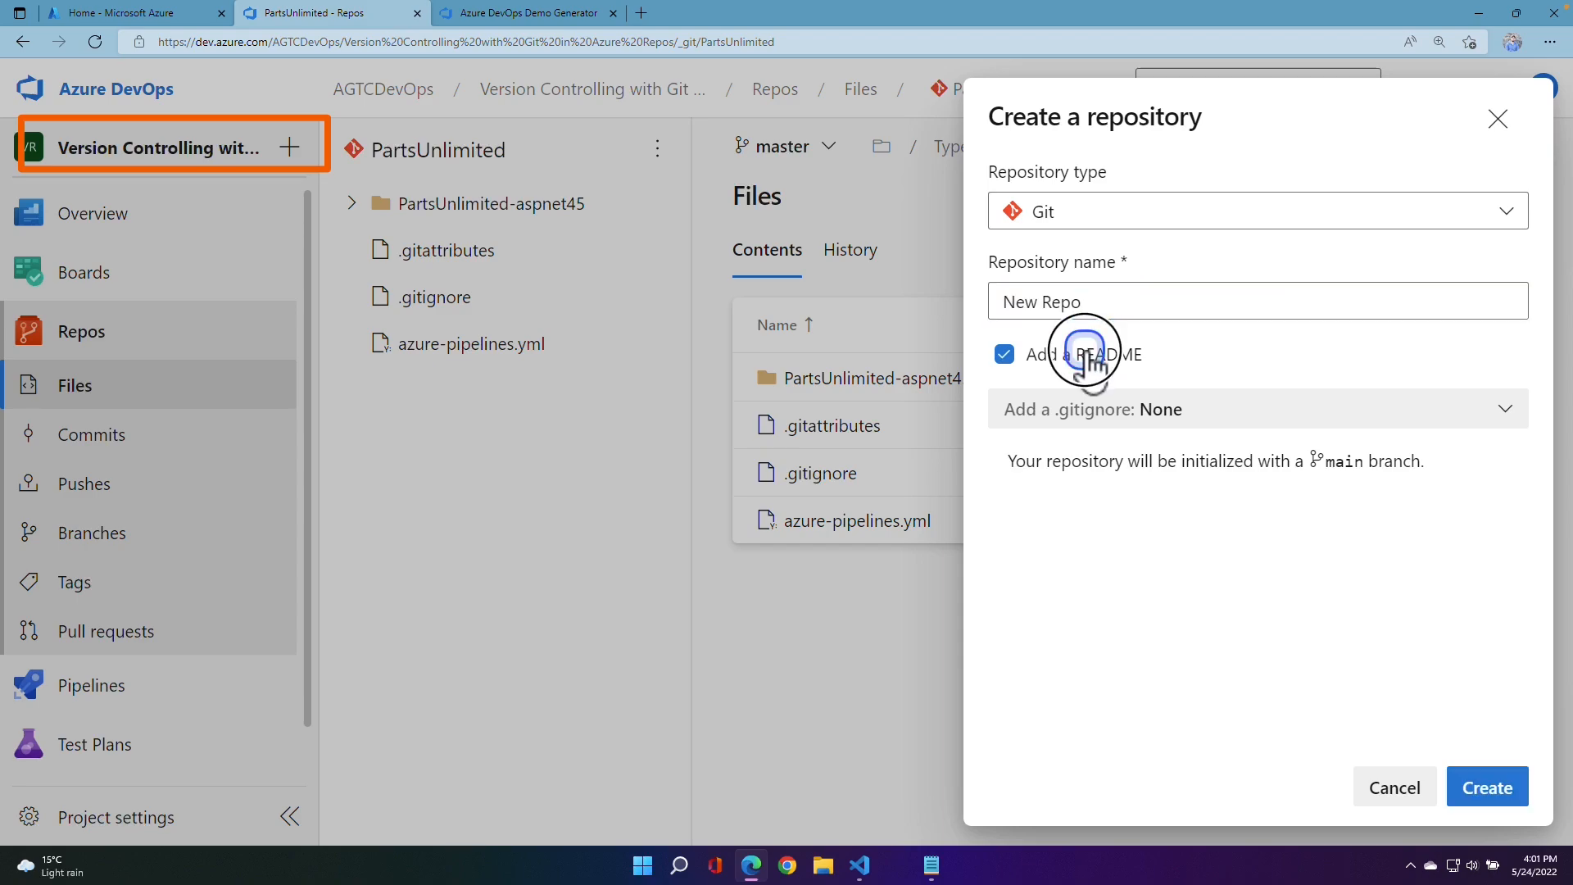
click(1502, 789)
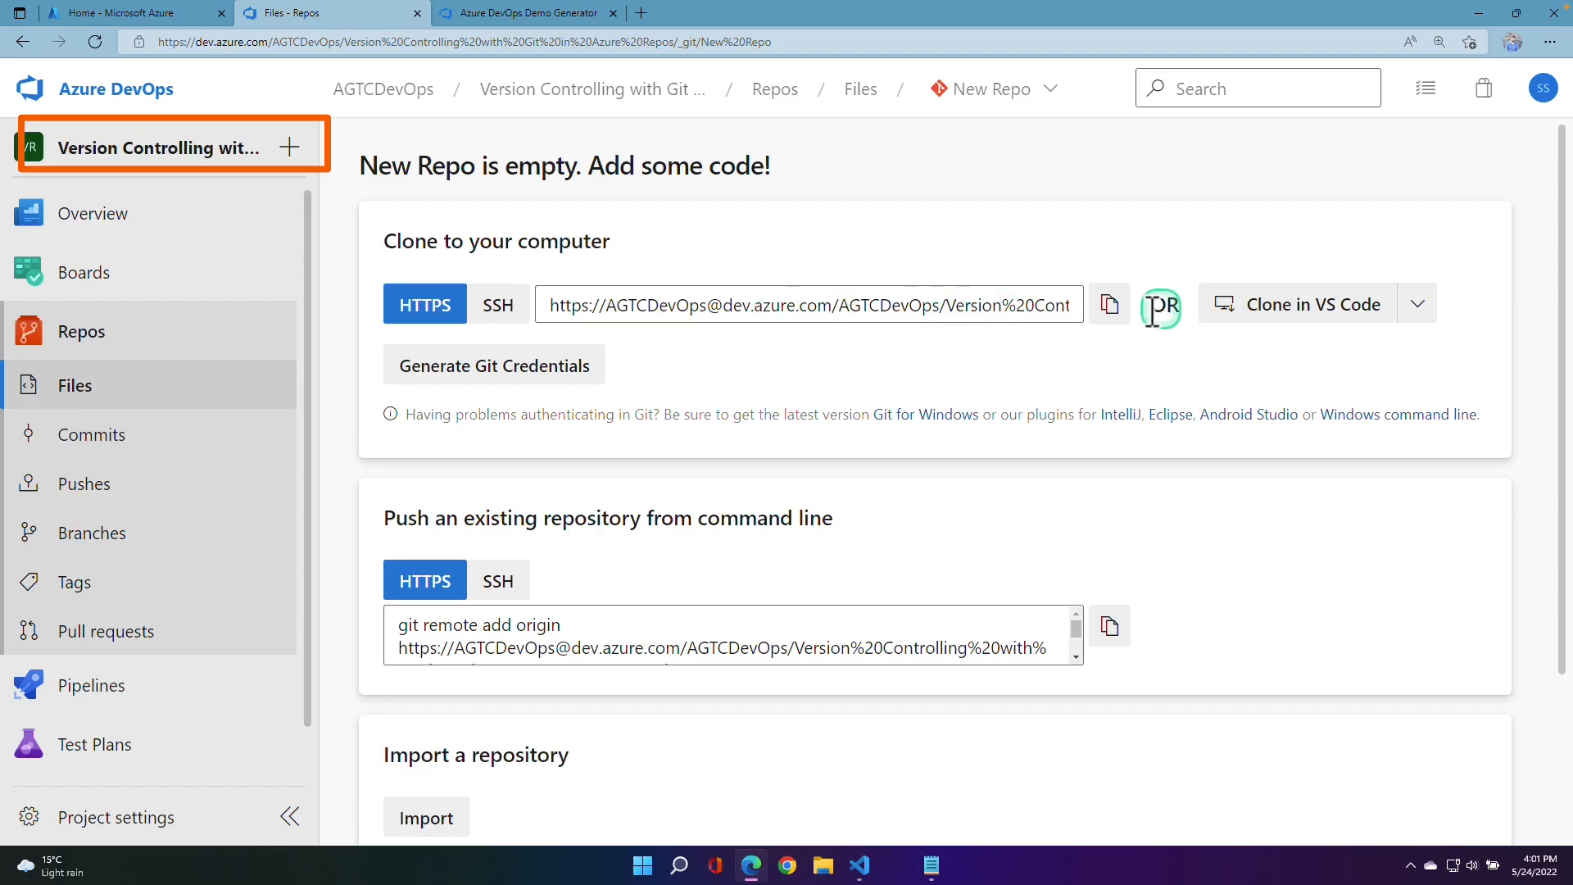
- Clone New Repo in Visual Studio Code, browsing from This PC for the local location, and open the clone in a new window
click(1288, 304)
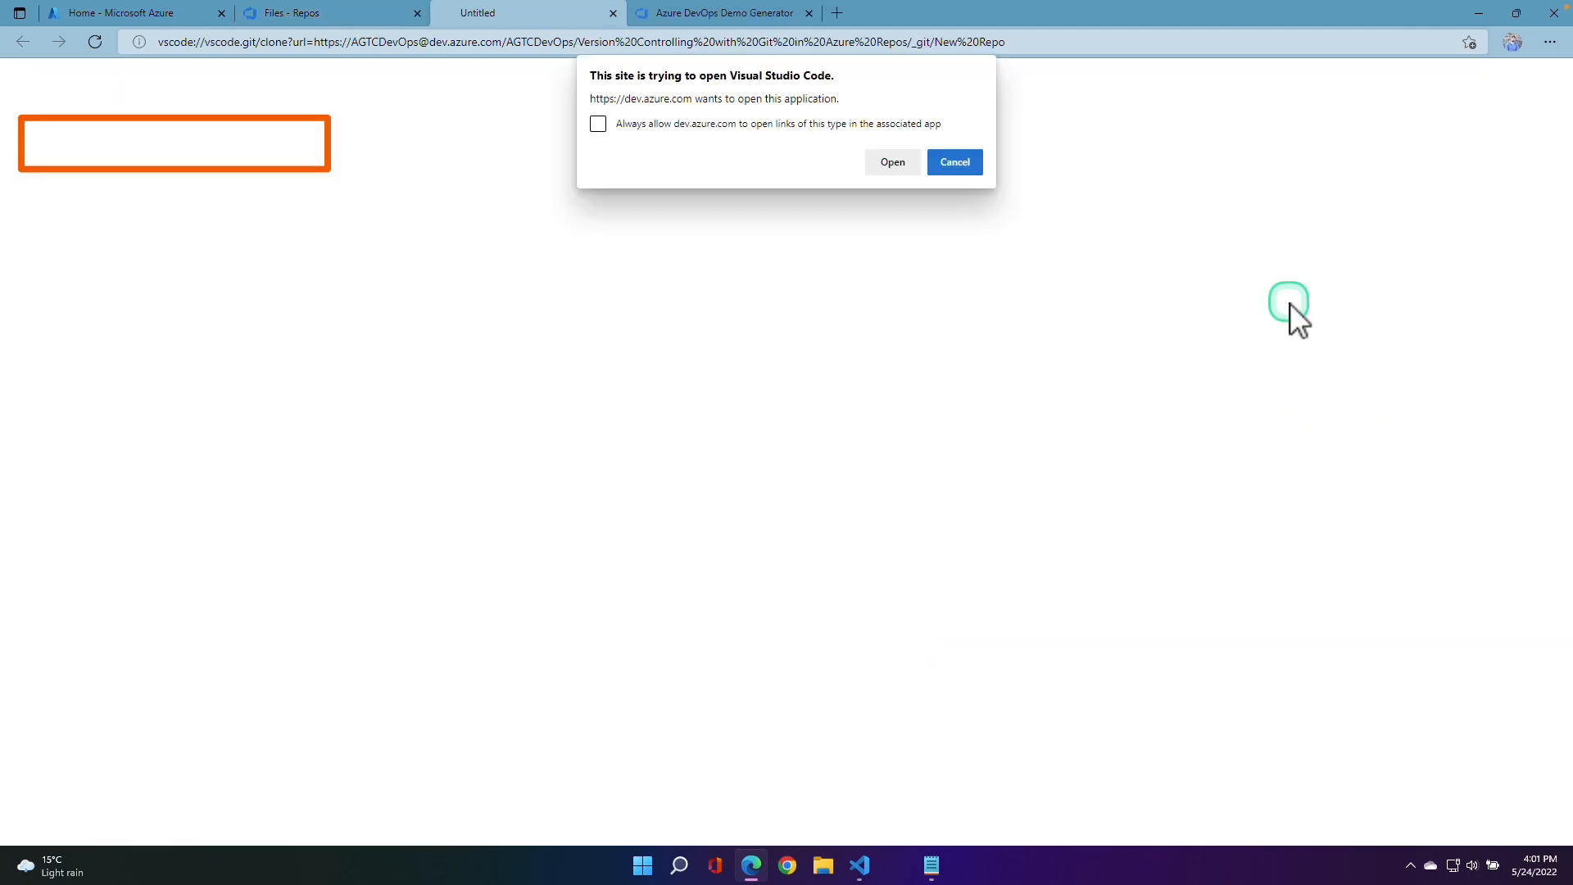
click(887, 155)
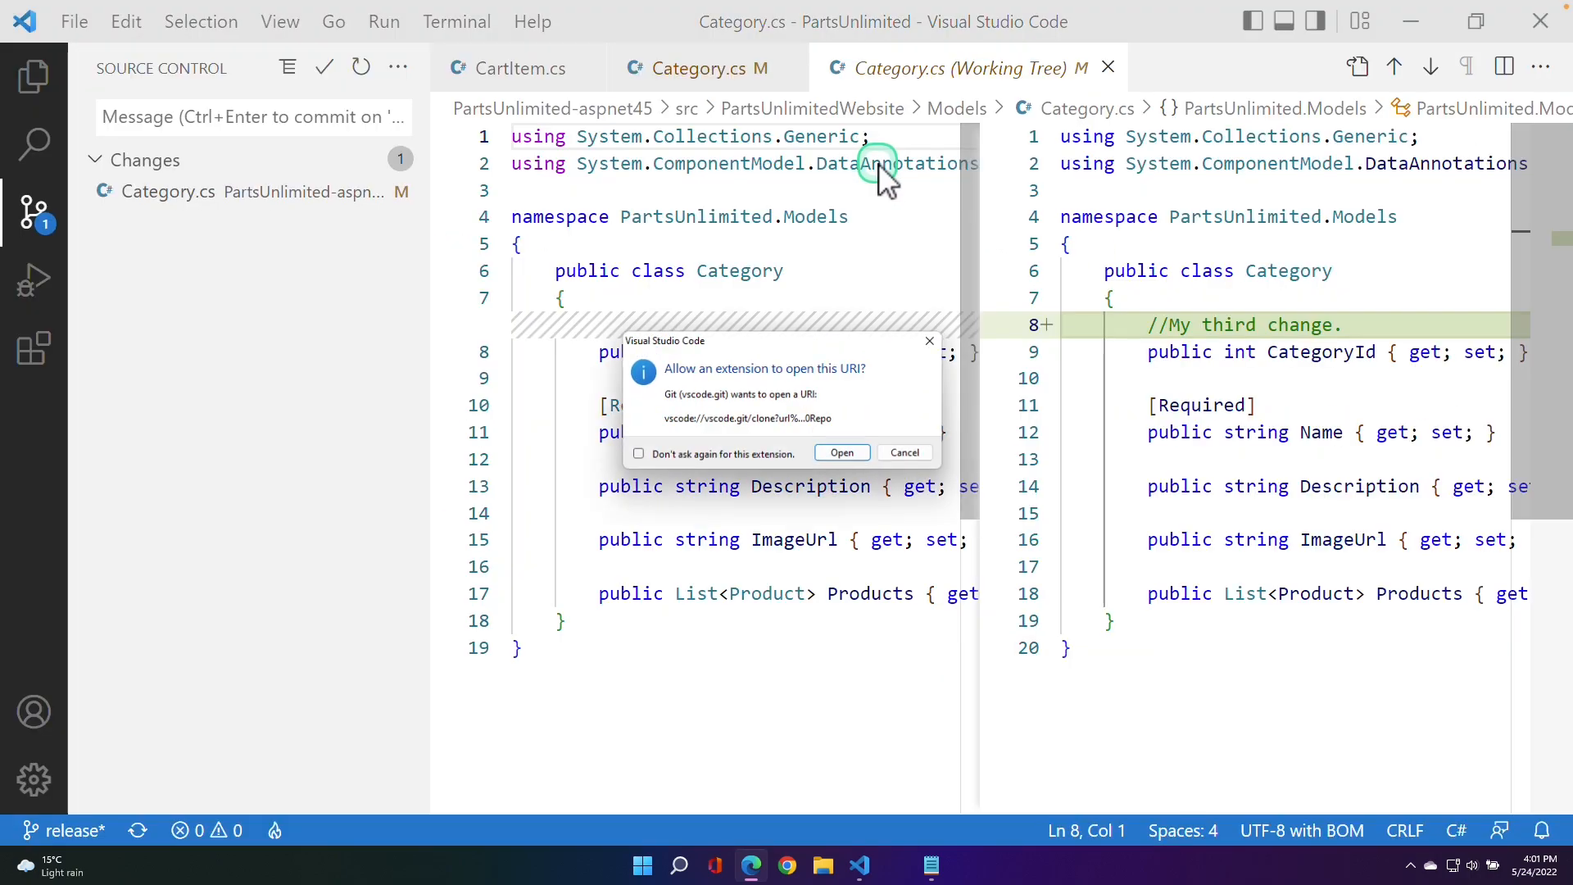
click(842, 456)
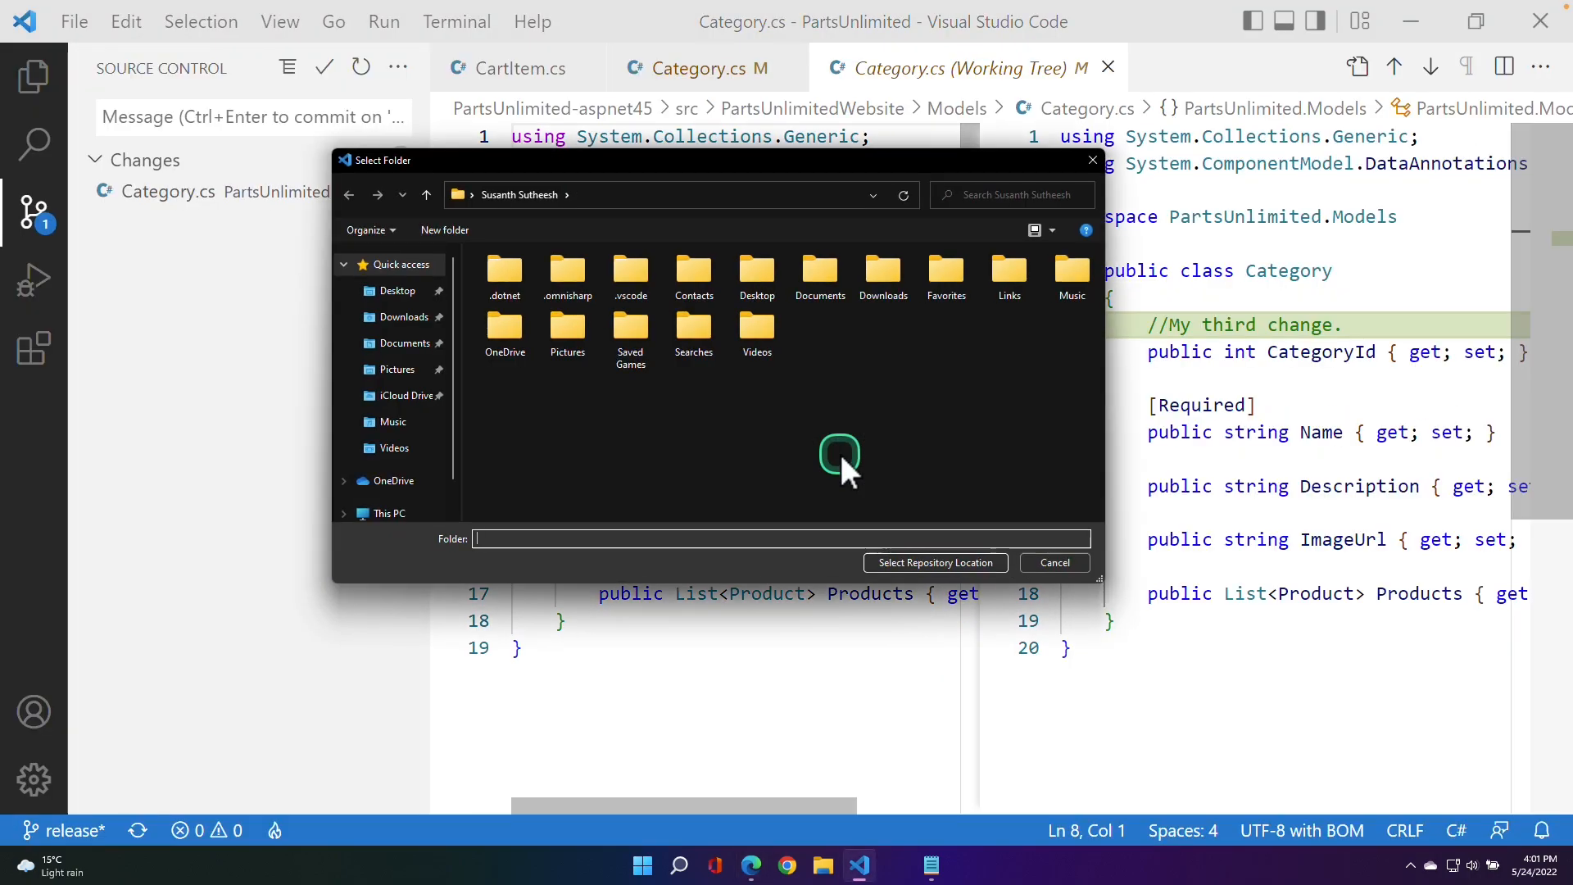
click(453, 514)
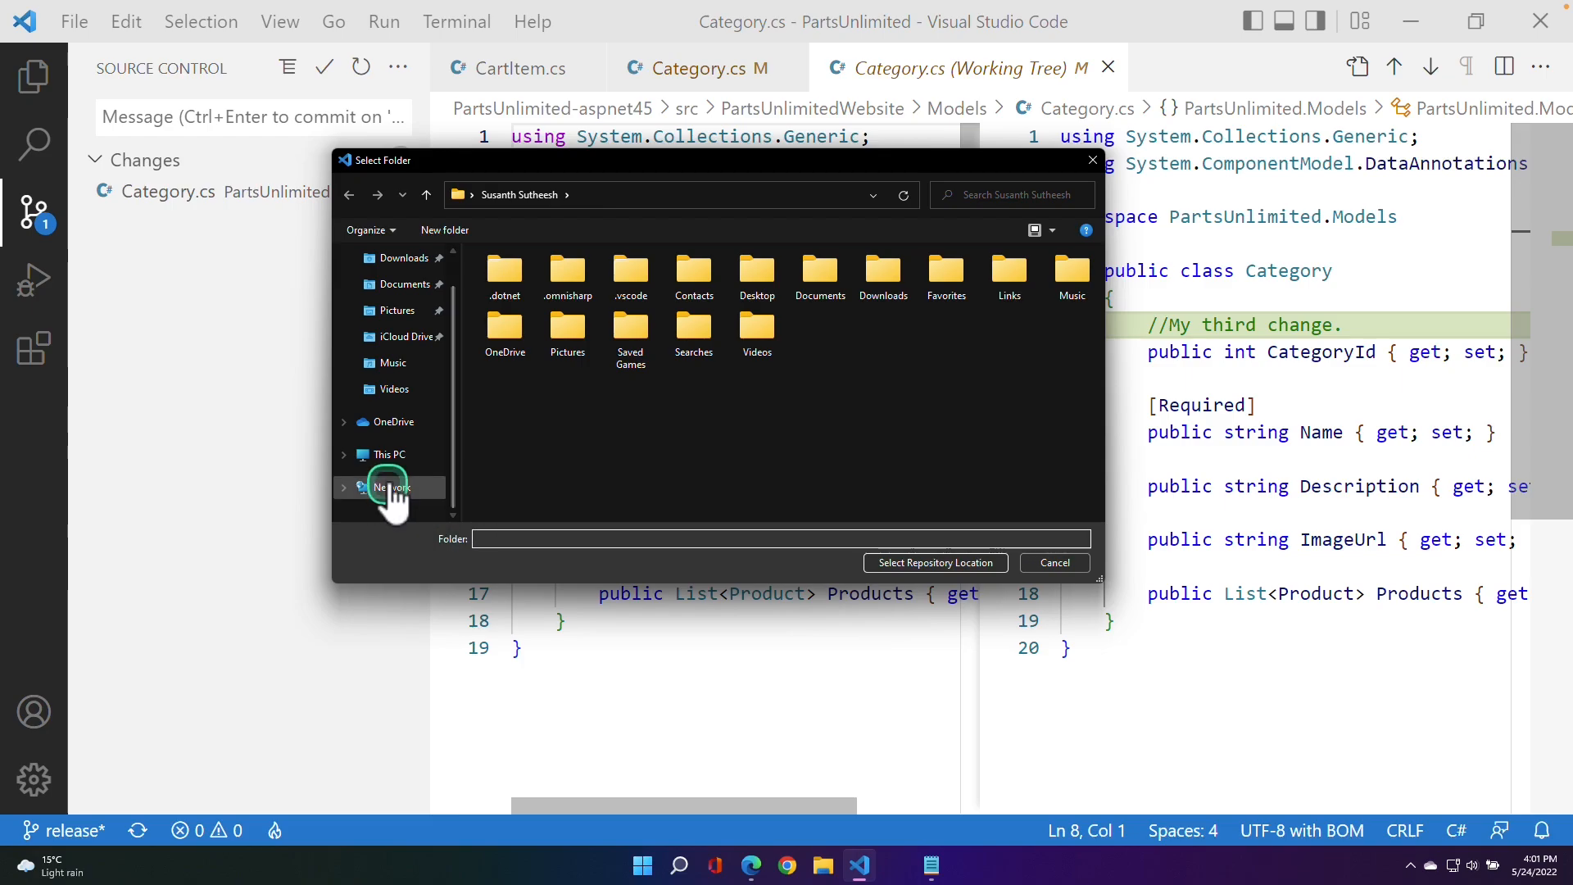
click(390, 455)
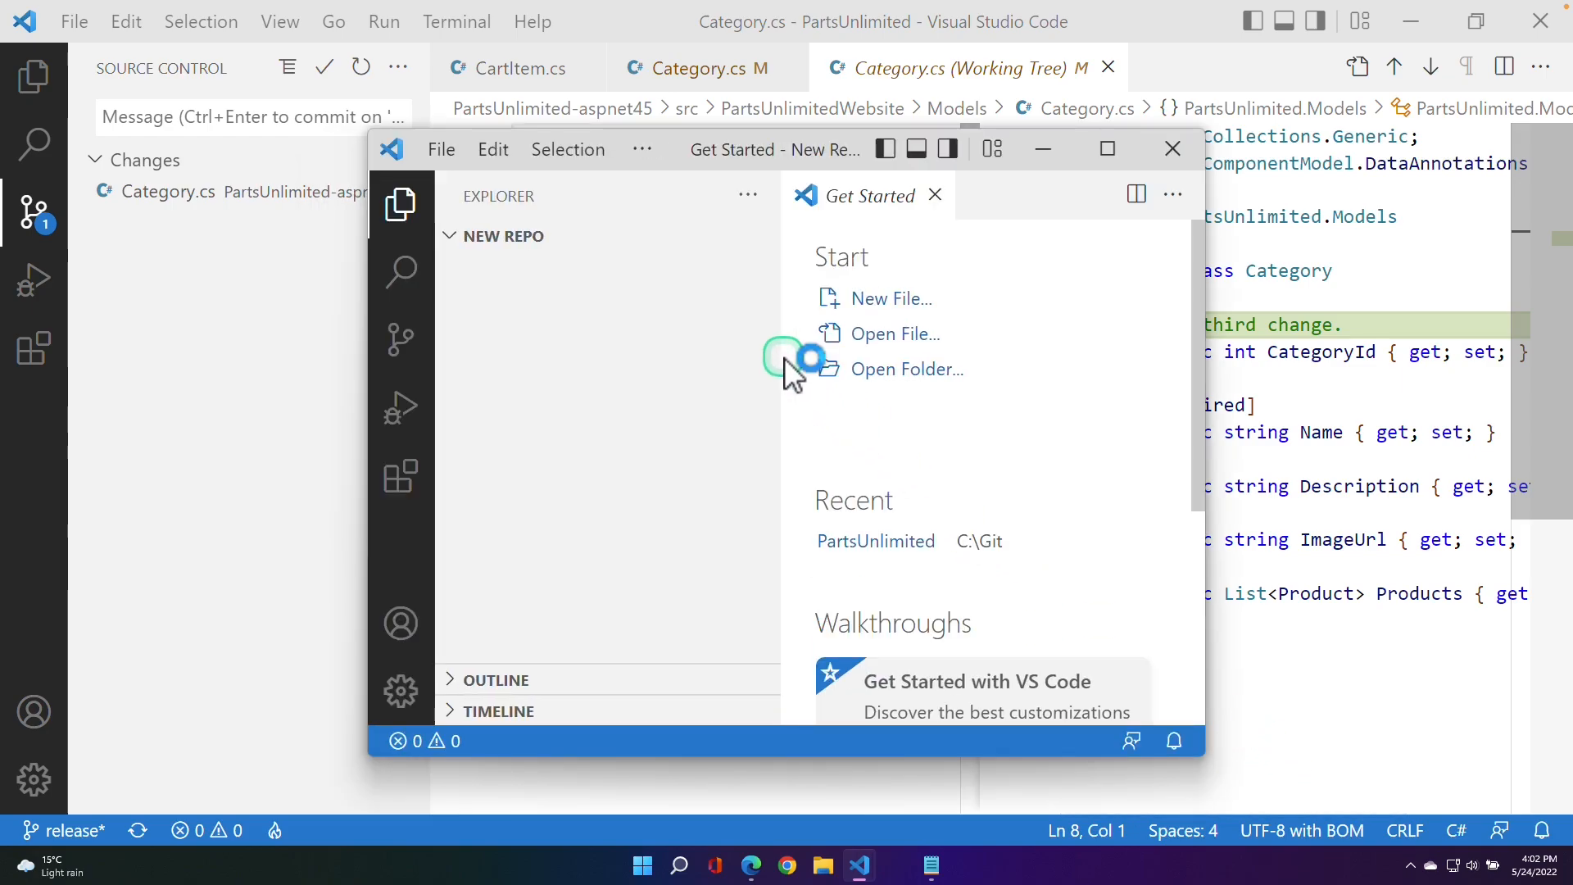
drag(1202, 571, 1418, 587)
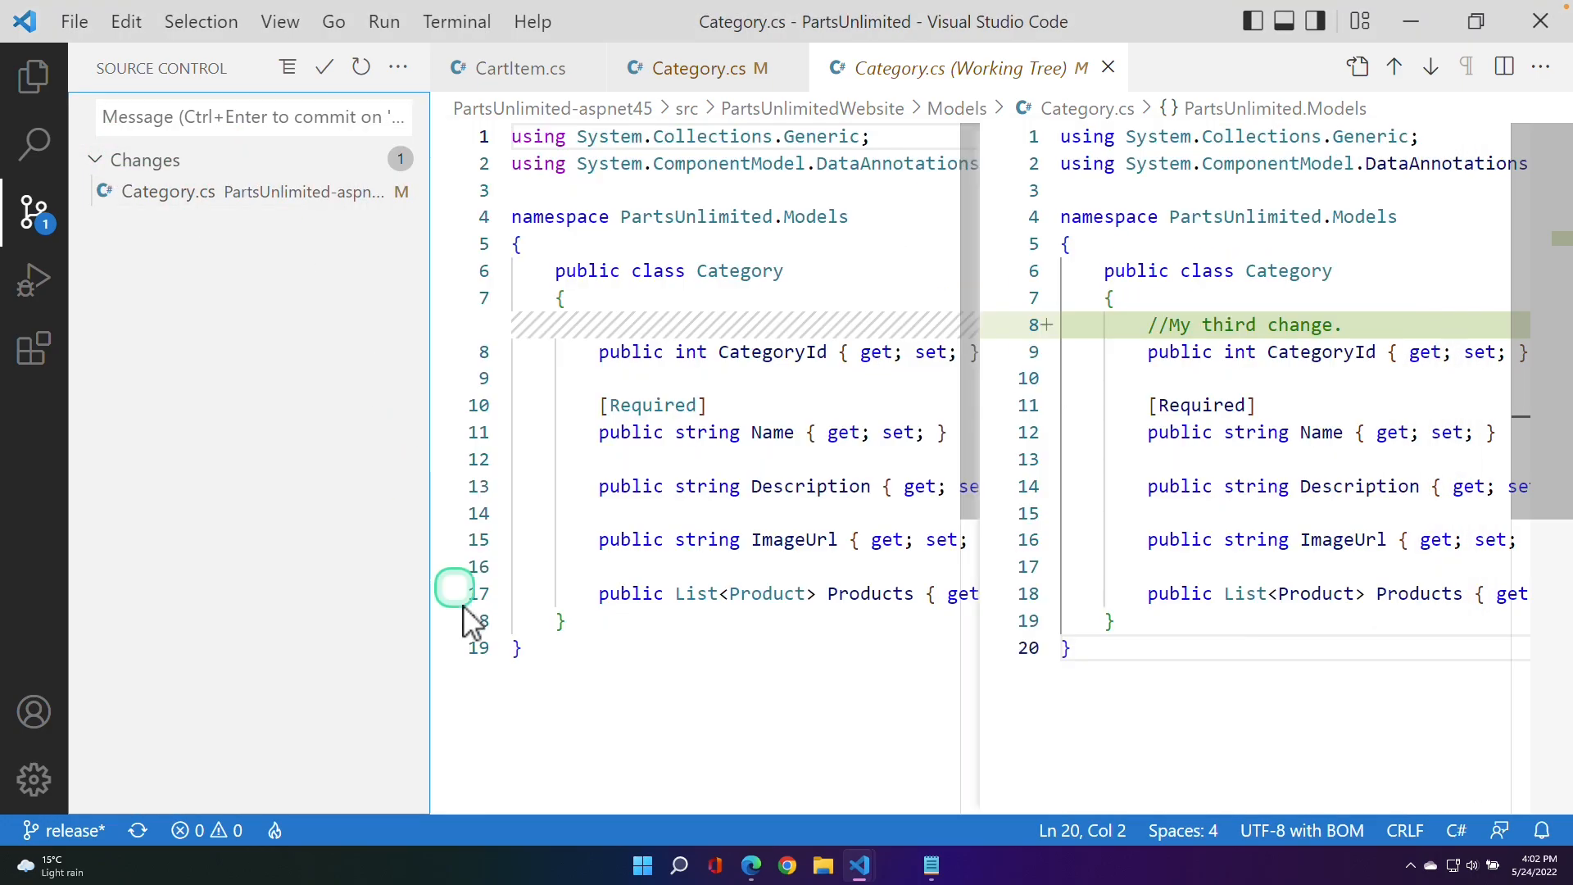
- Switch back to Azure DevOps and open the list of all repositories in the project settings
click(752, 866)
click(698, 512)
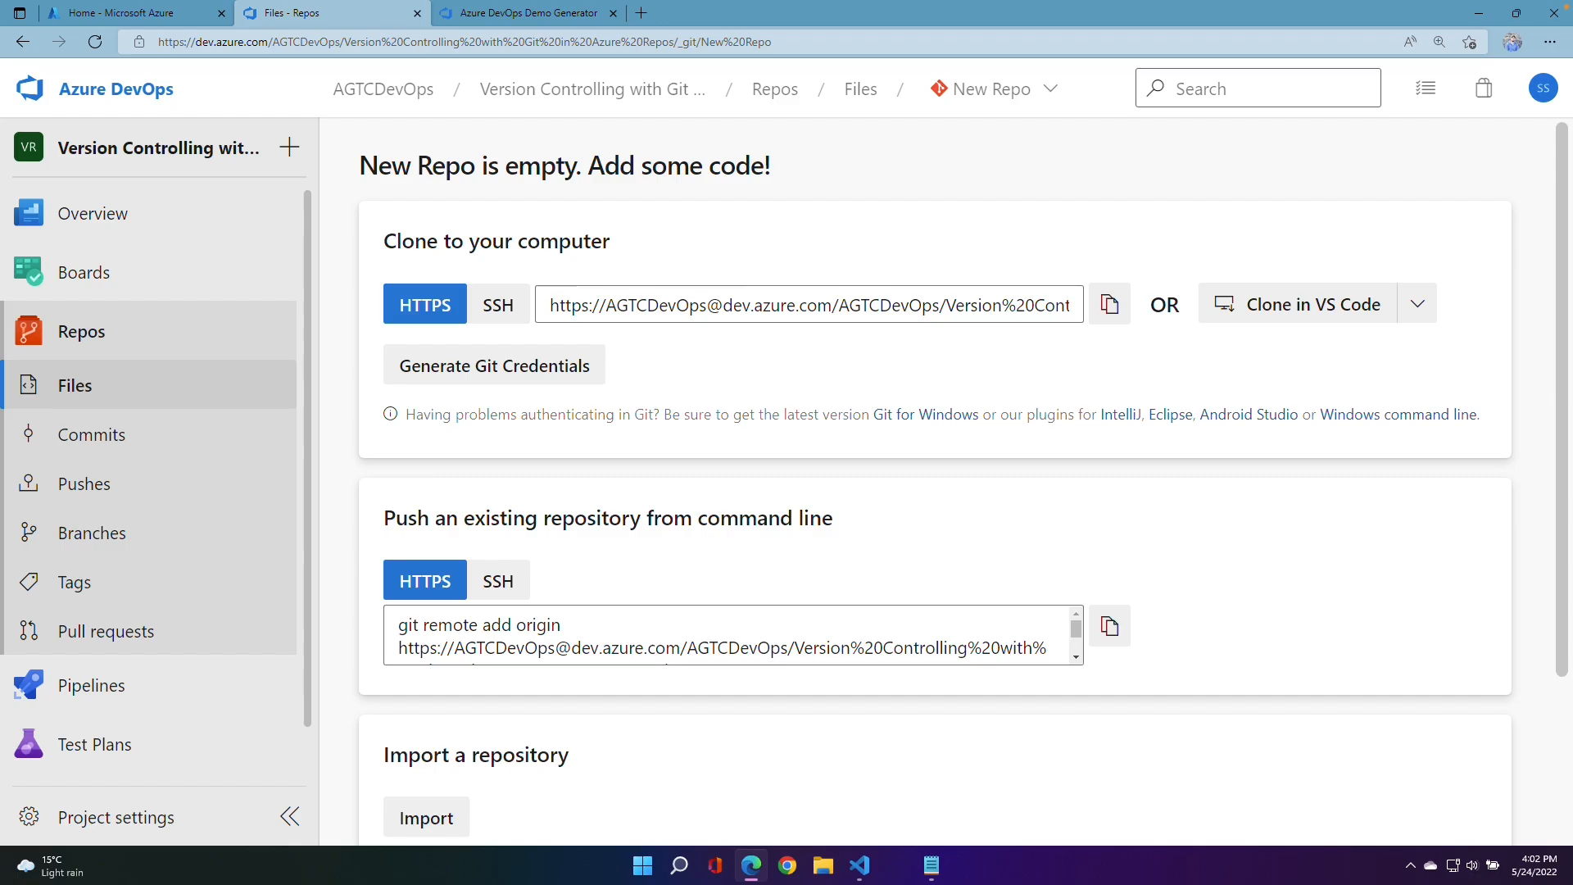
click(21, 819)
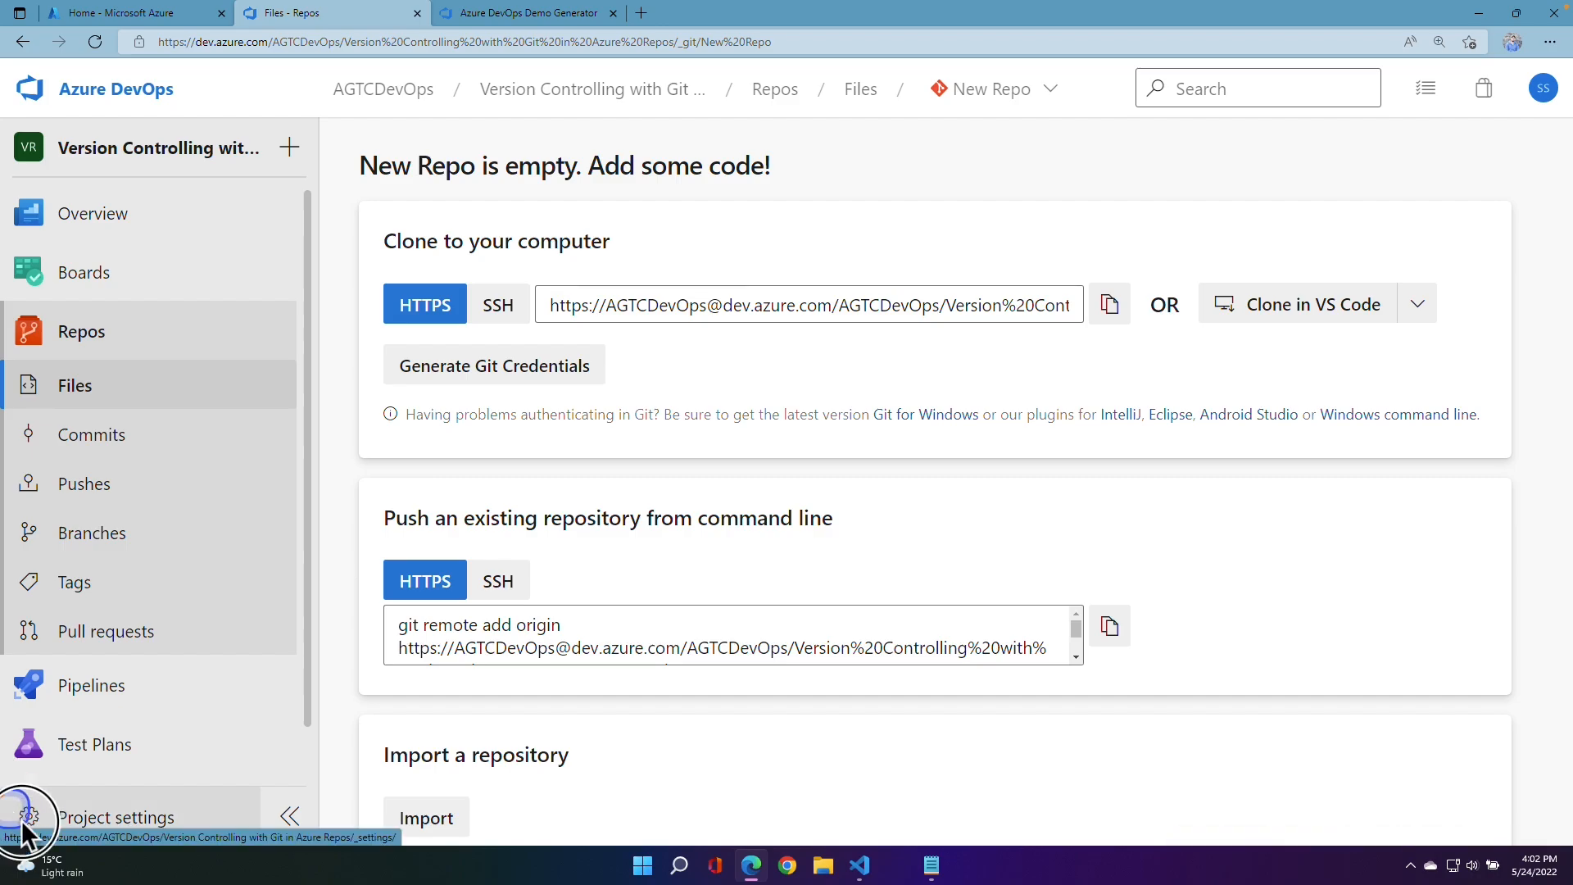
click(131, 823)
click(175, 629)
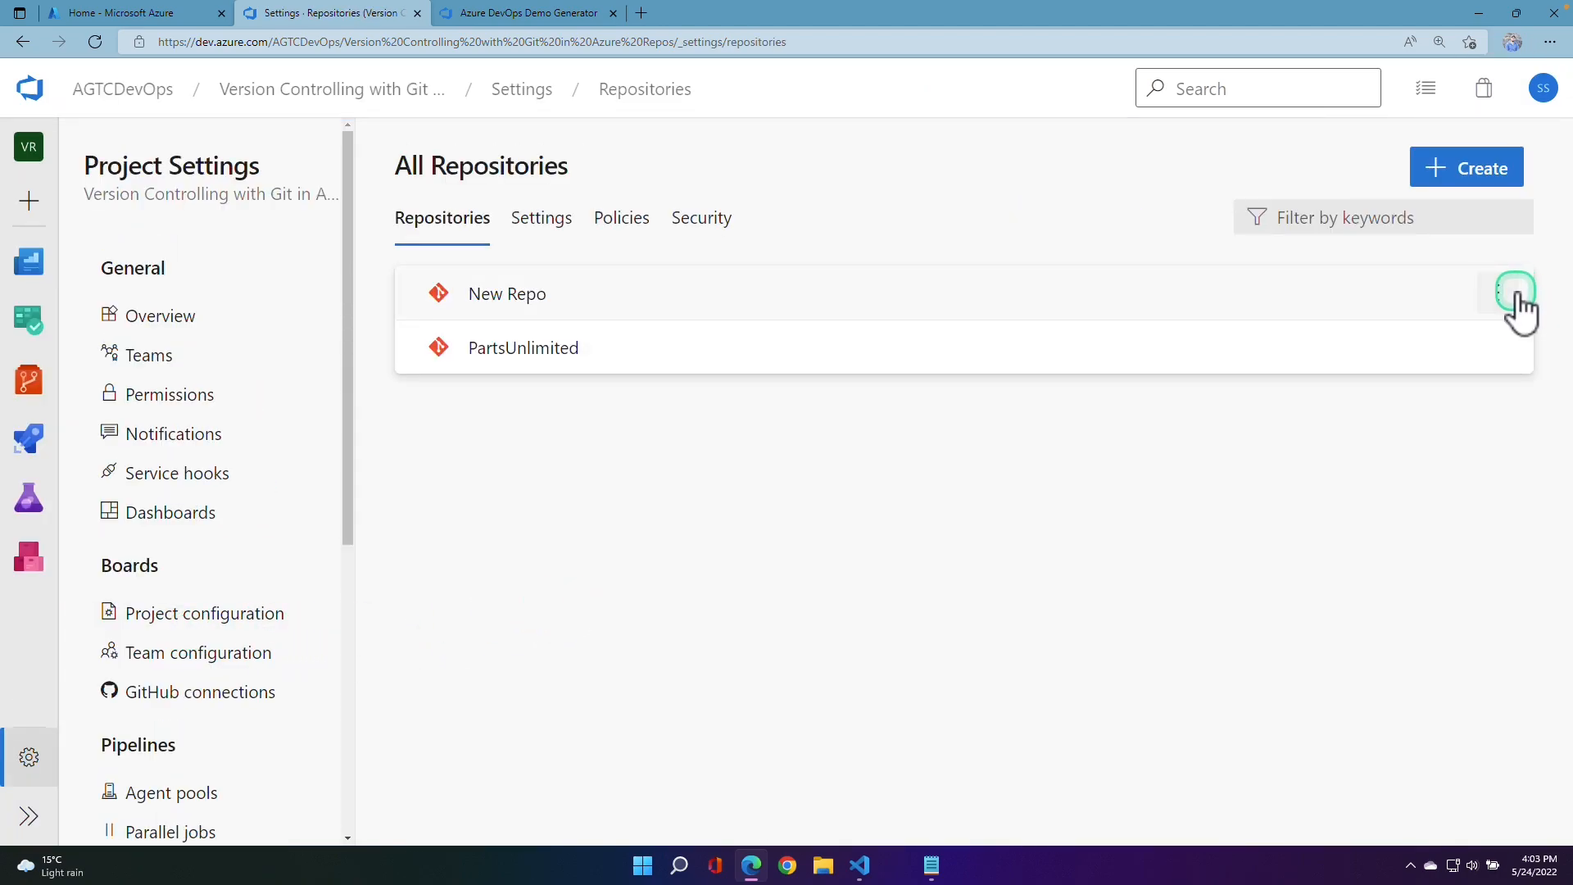
- Rename the New Repo repository to "New Repo123"
click(1499, 297)
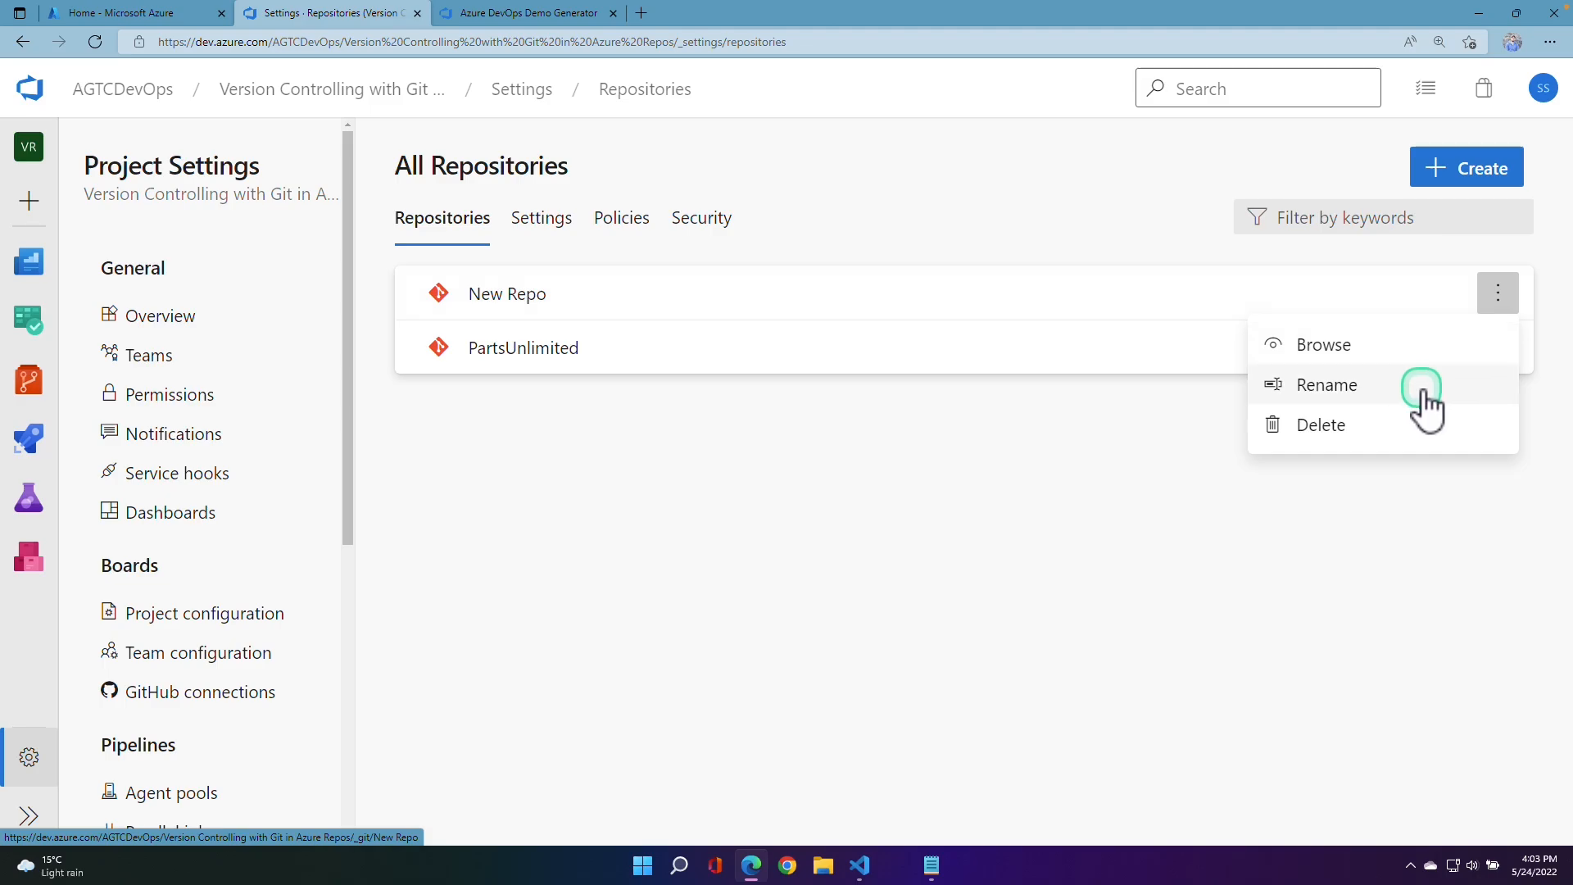
click(1323, 385)
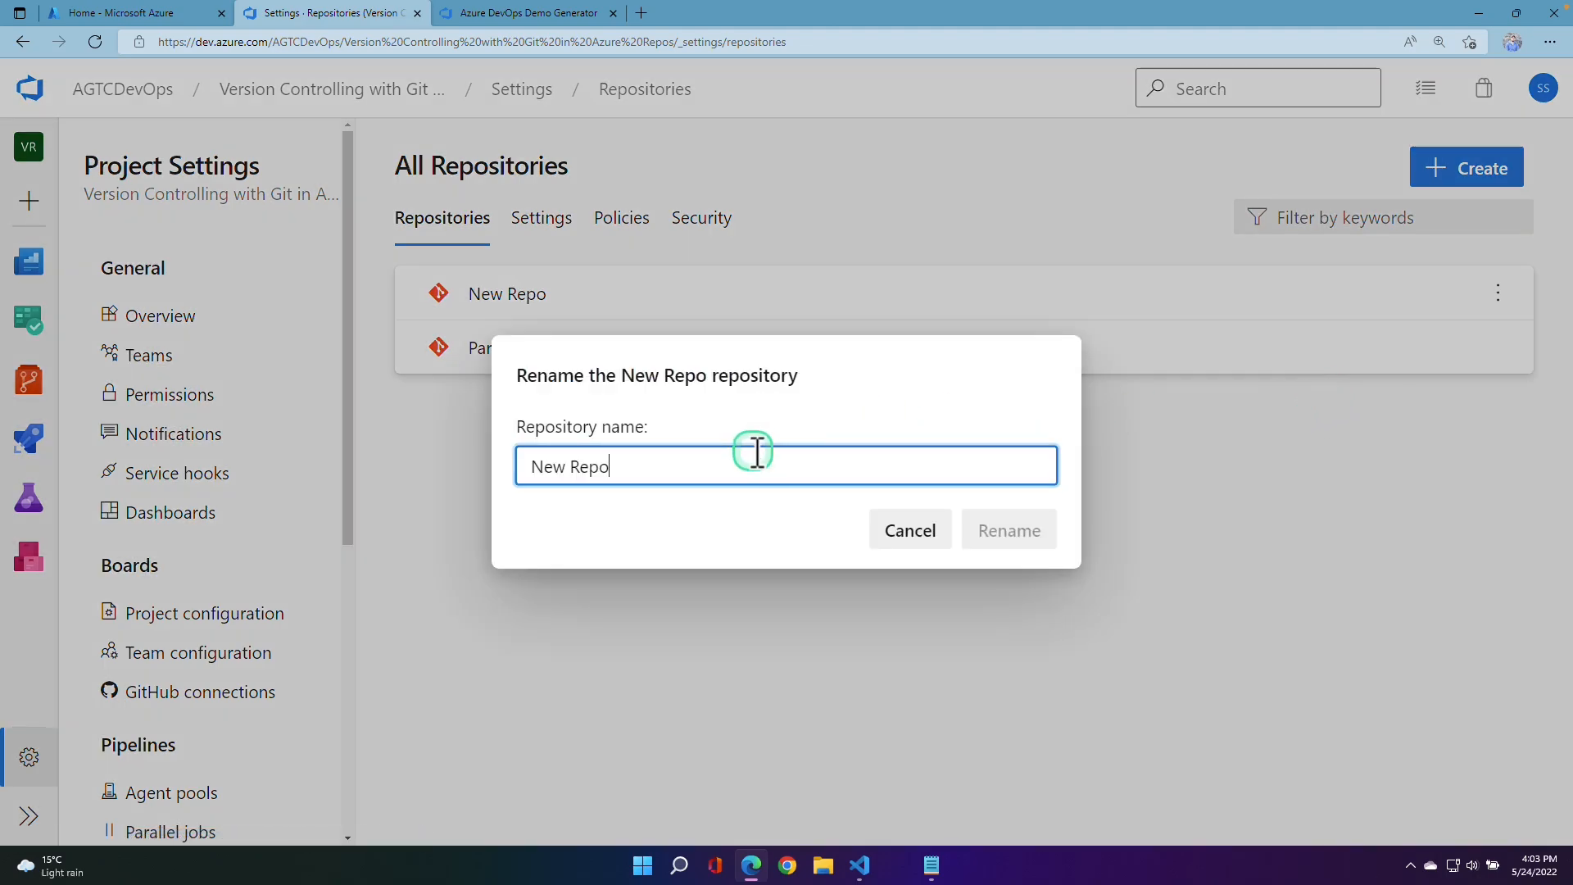
text(123)
key(Return)
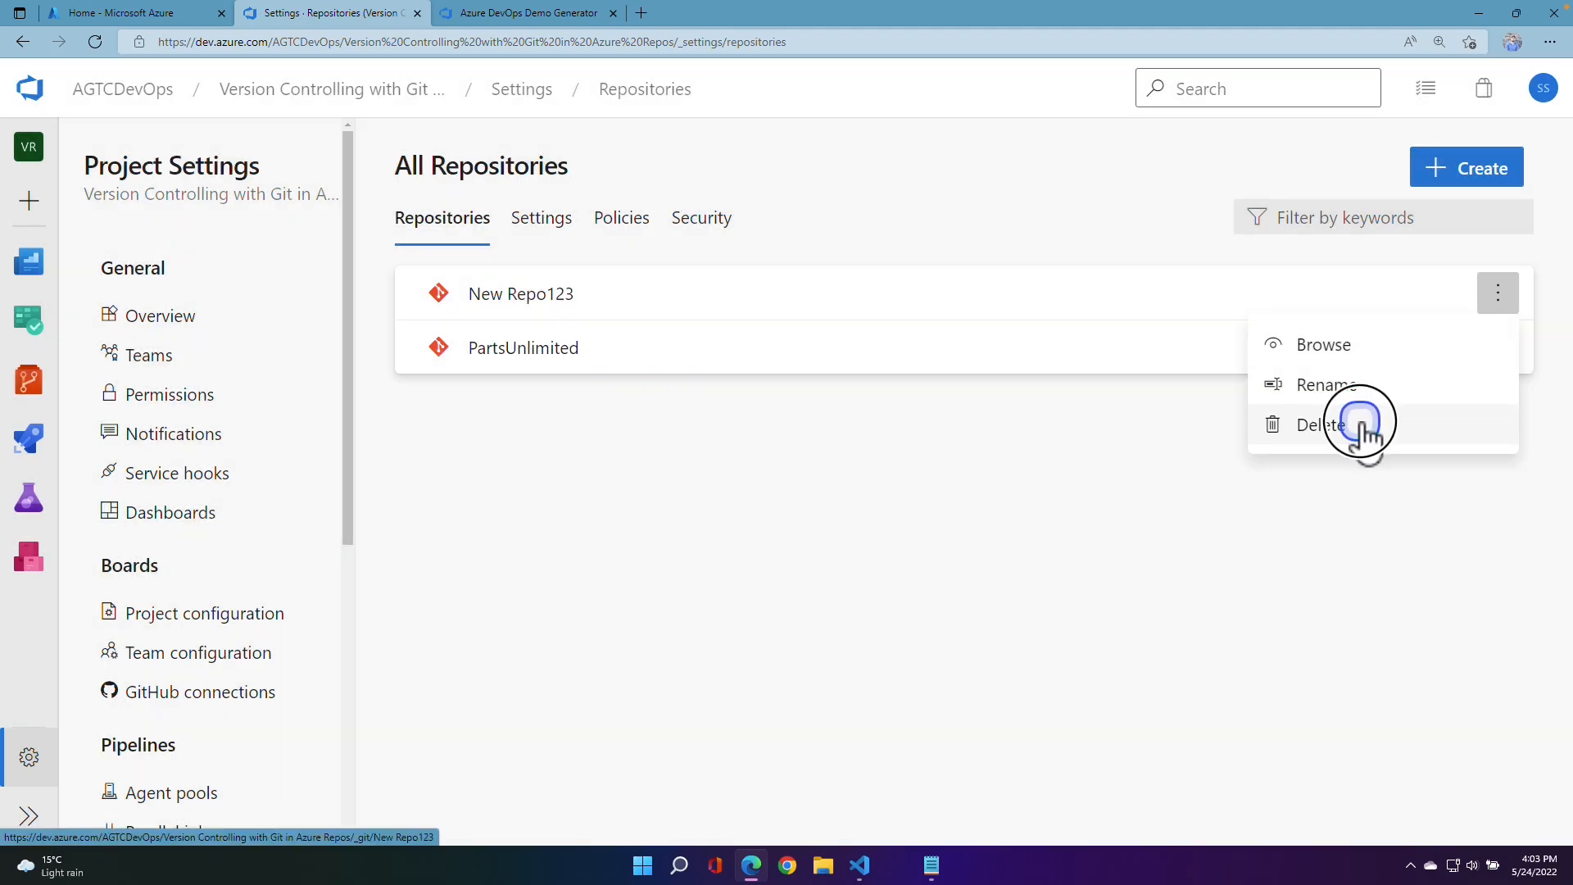
- Delete the New Repo123 repository, entering its name as confirmation
click(1363, 426)
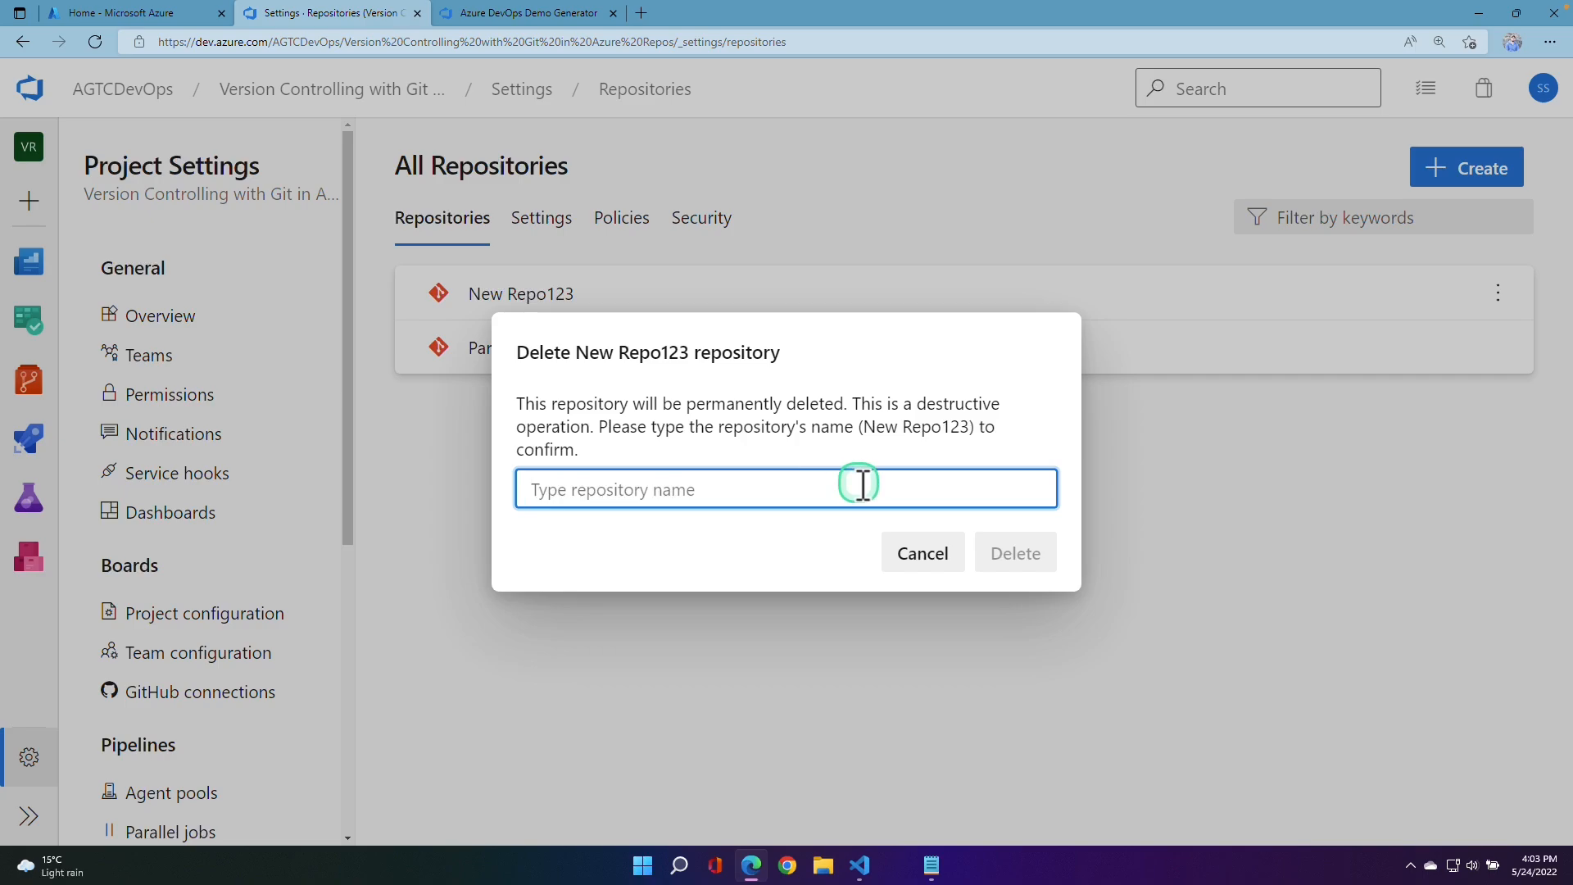
text(New Repo123)
click(1037, 557)
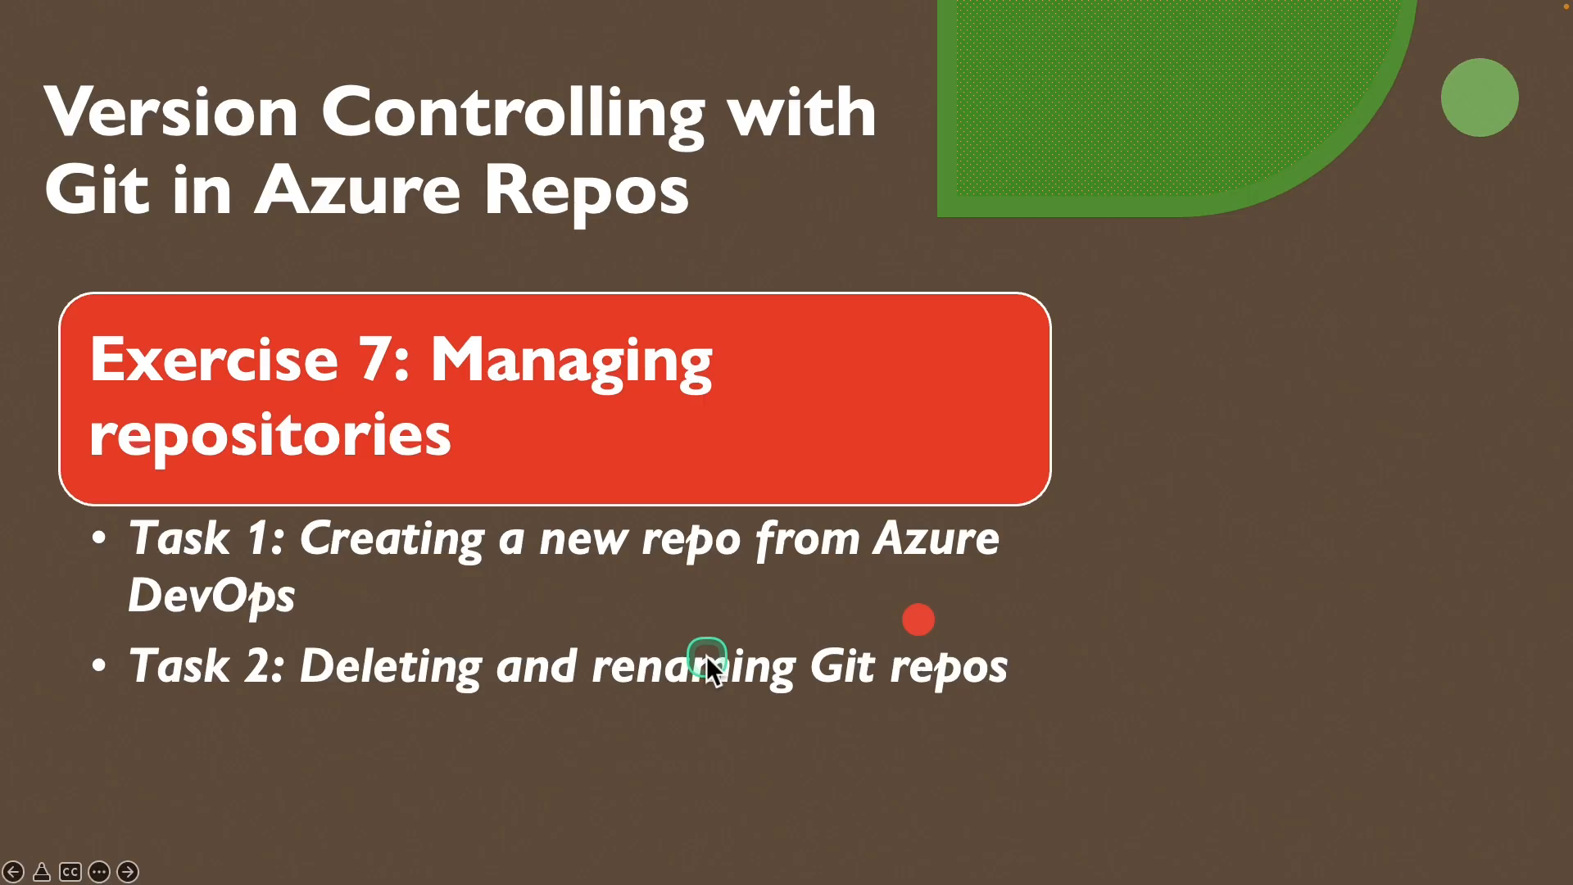
key(Left)
key(Left)
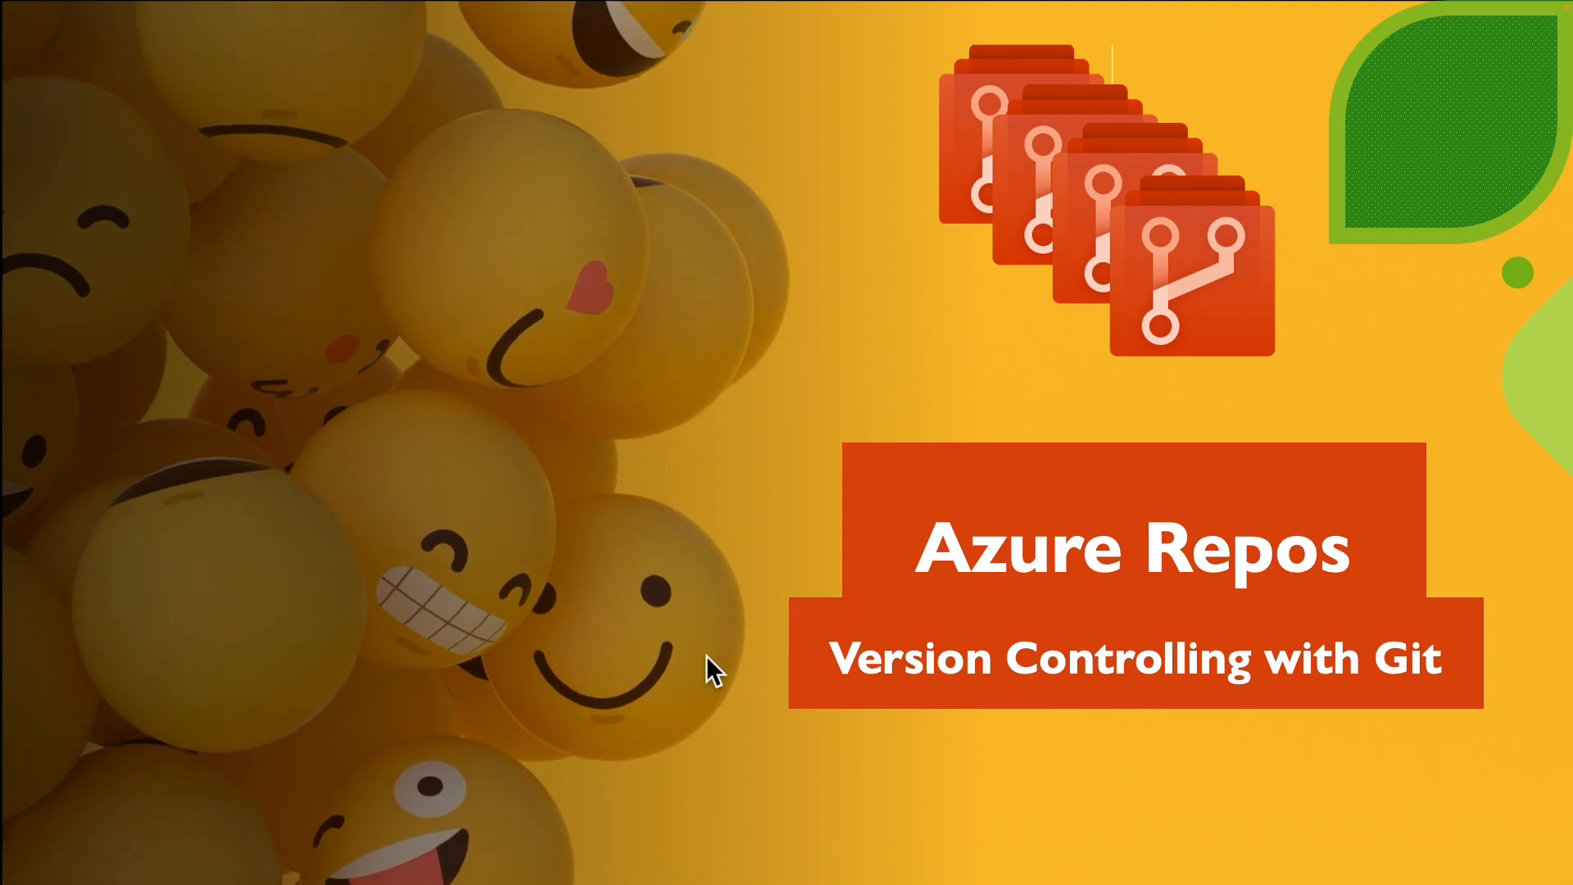